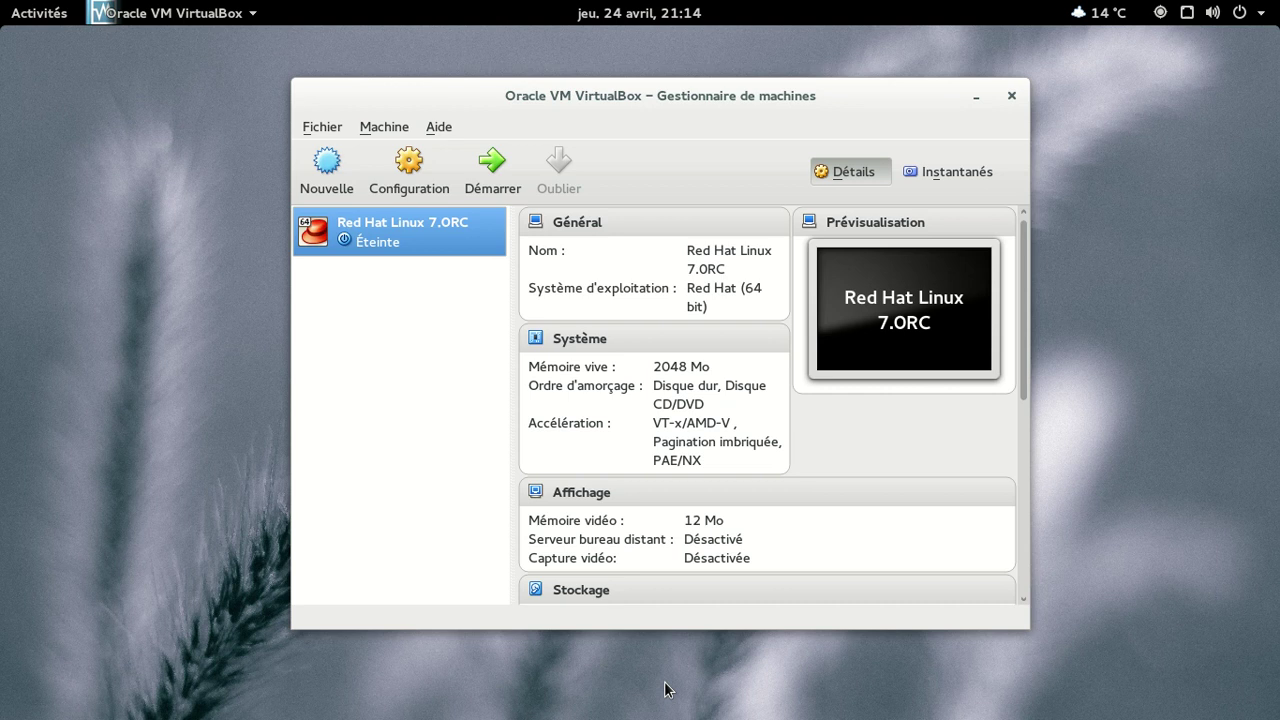
Start the Red Hat Linux 7.0RC virtual machine, close the machine manager window and show the guest in full screen.
left_click(495, 163)
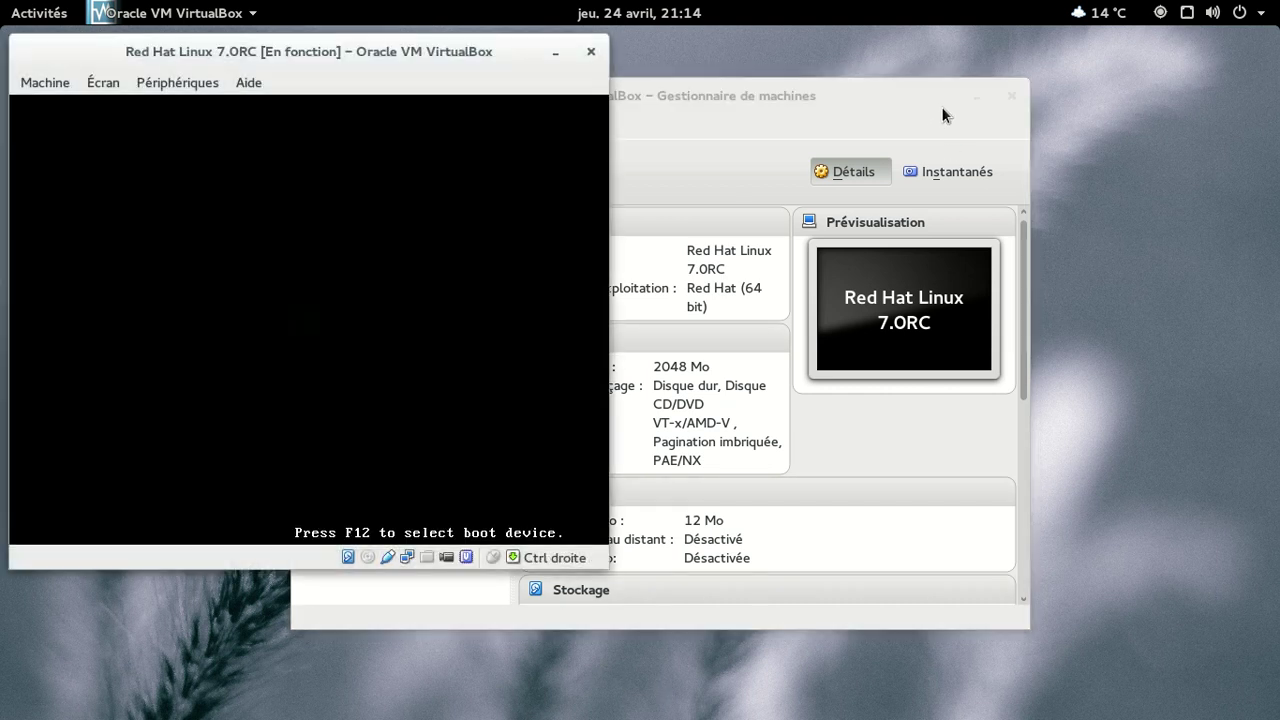
left_click(975, 102)
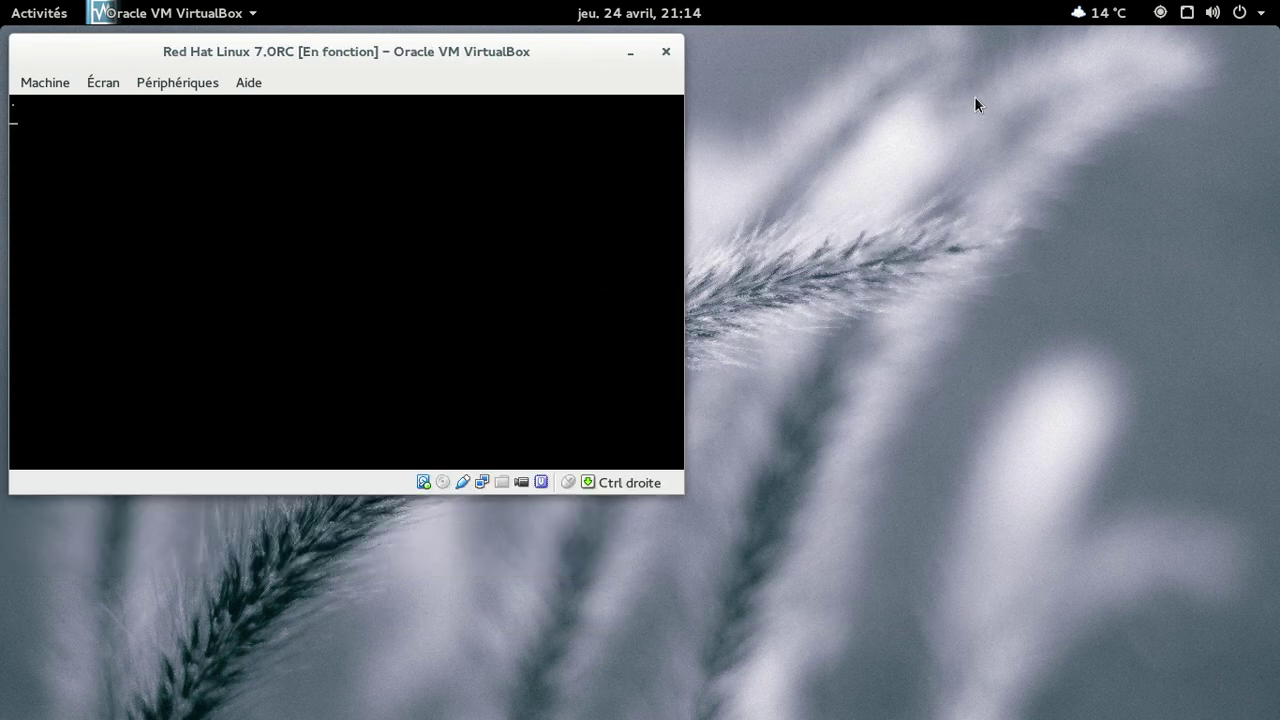
key("Return")
key("Control_R+f")
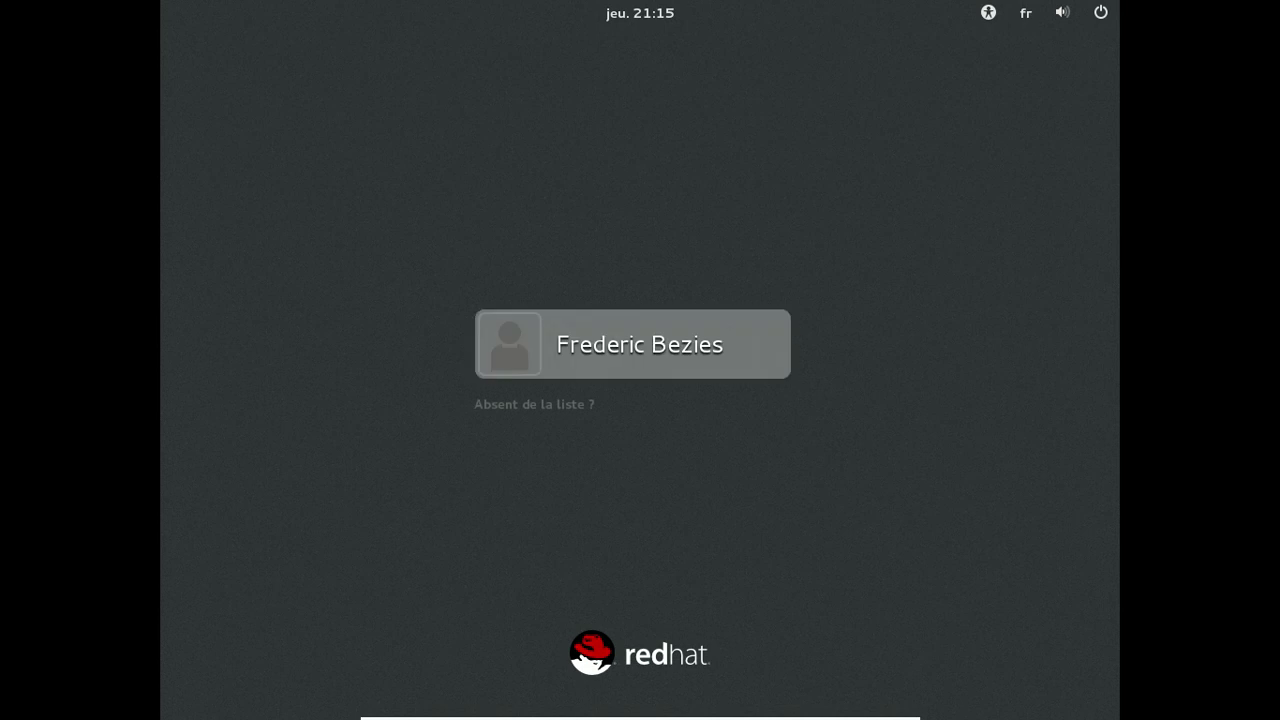
Log in to the listed user account by entering the account password, after checking the available session types.
left_click(604, 325)
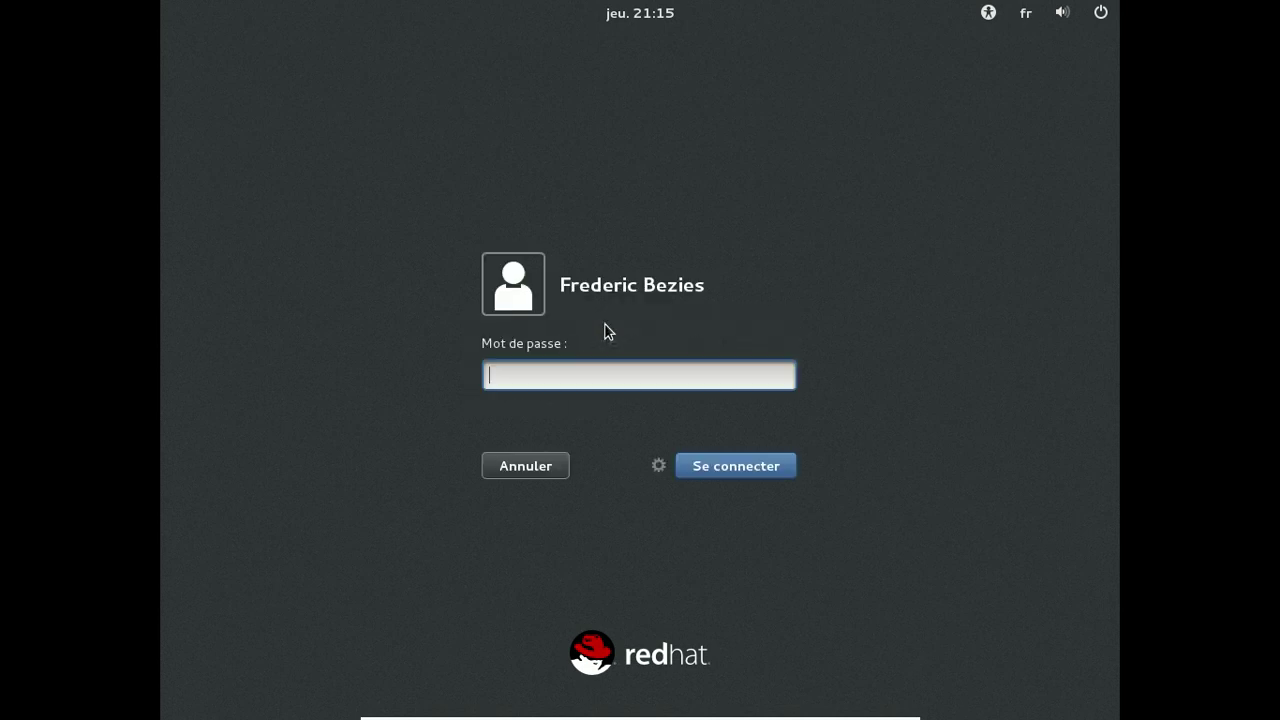
left_click(659, 466)
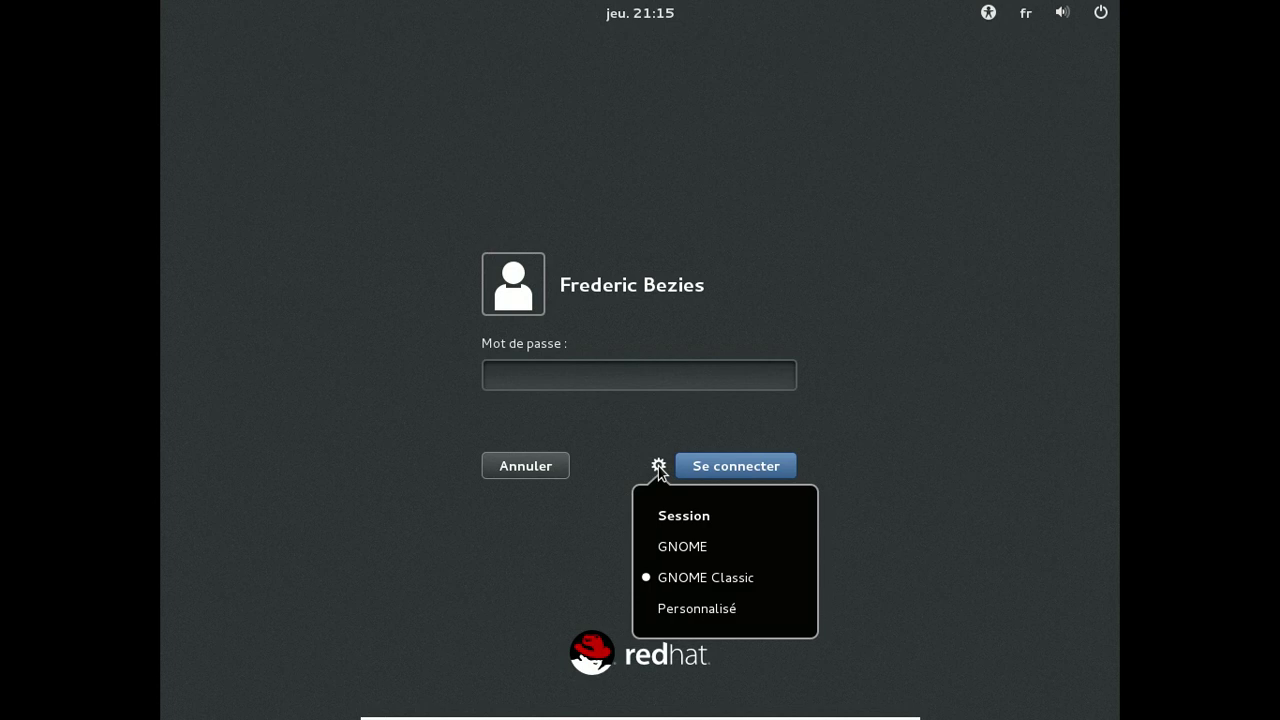
left_click(659, 380)
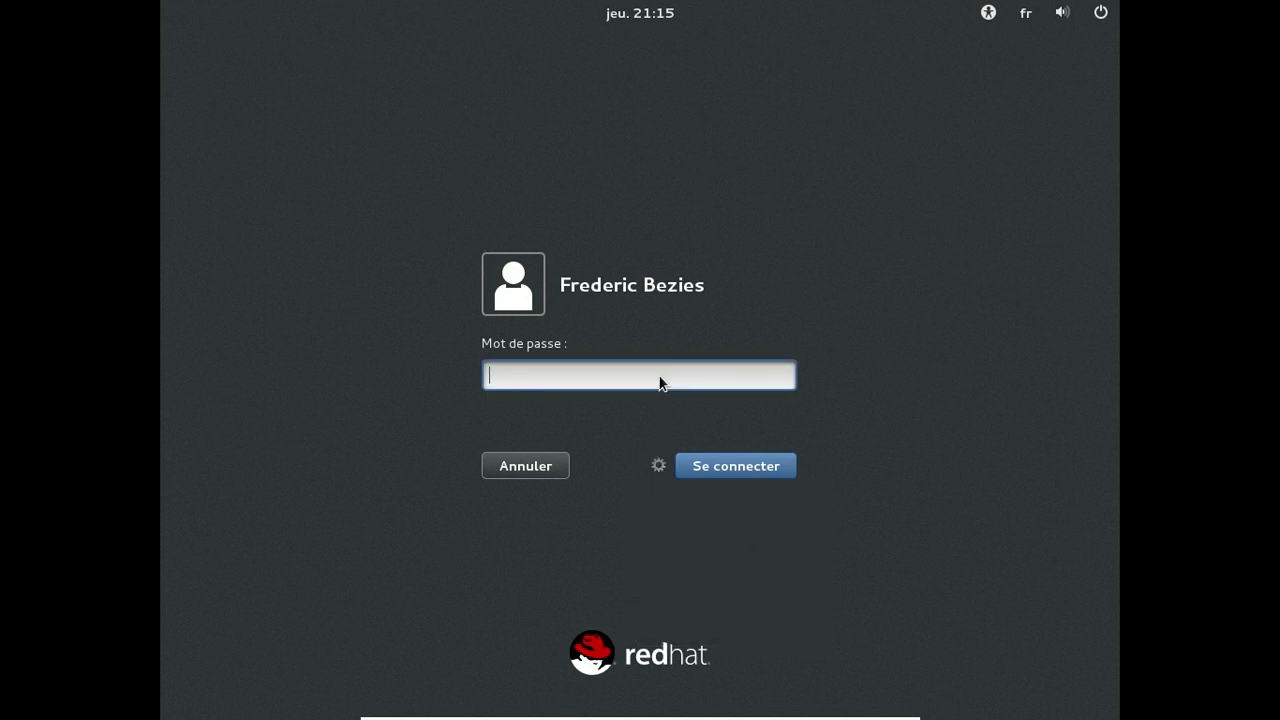
type("********")
key("BackSpace")
key("BackSpace")
key("BackSpace")
key("BackSpace")
key("BackSpace")
key("BackSpace")
key("BackSpace")
key("BackSpace")
type("********")
key("Return")
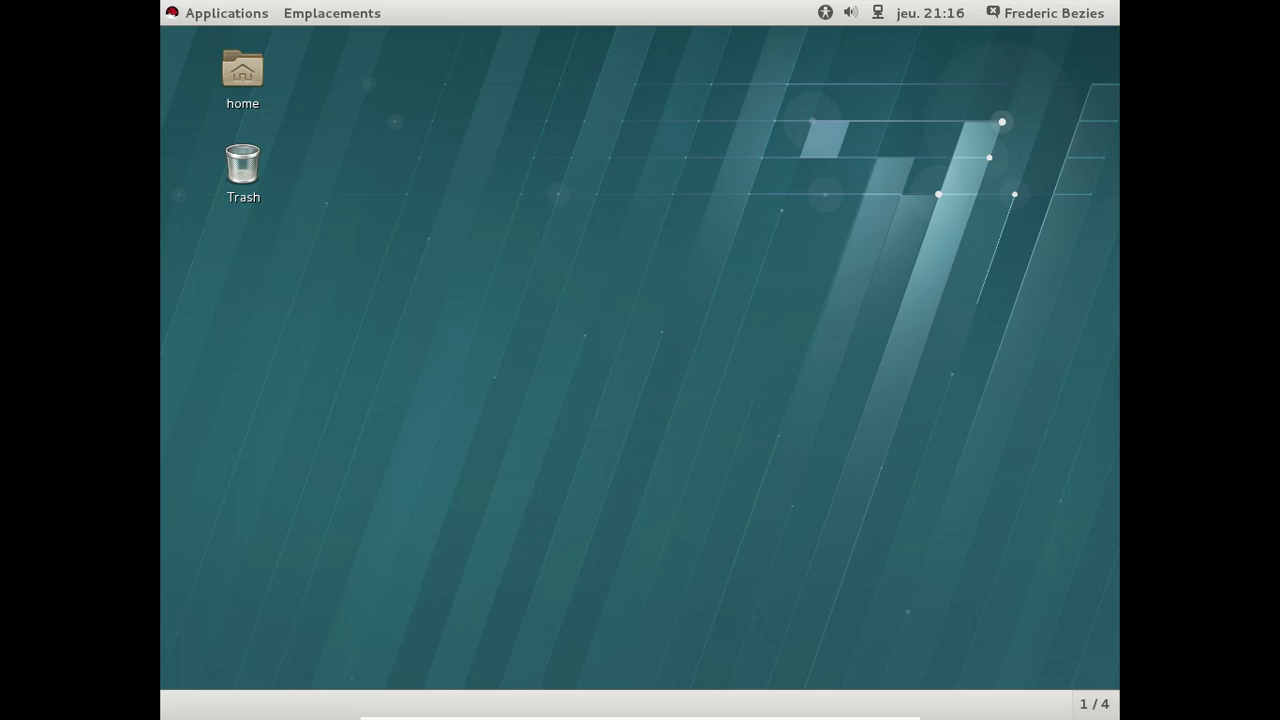
Check the system overview under Détails in the system settings, and close the settings.
left_click(1058, 8)
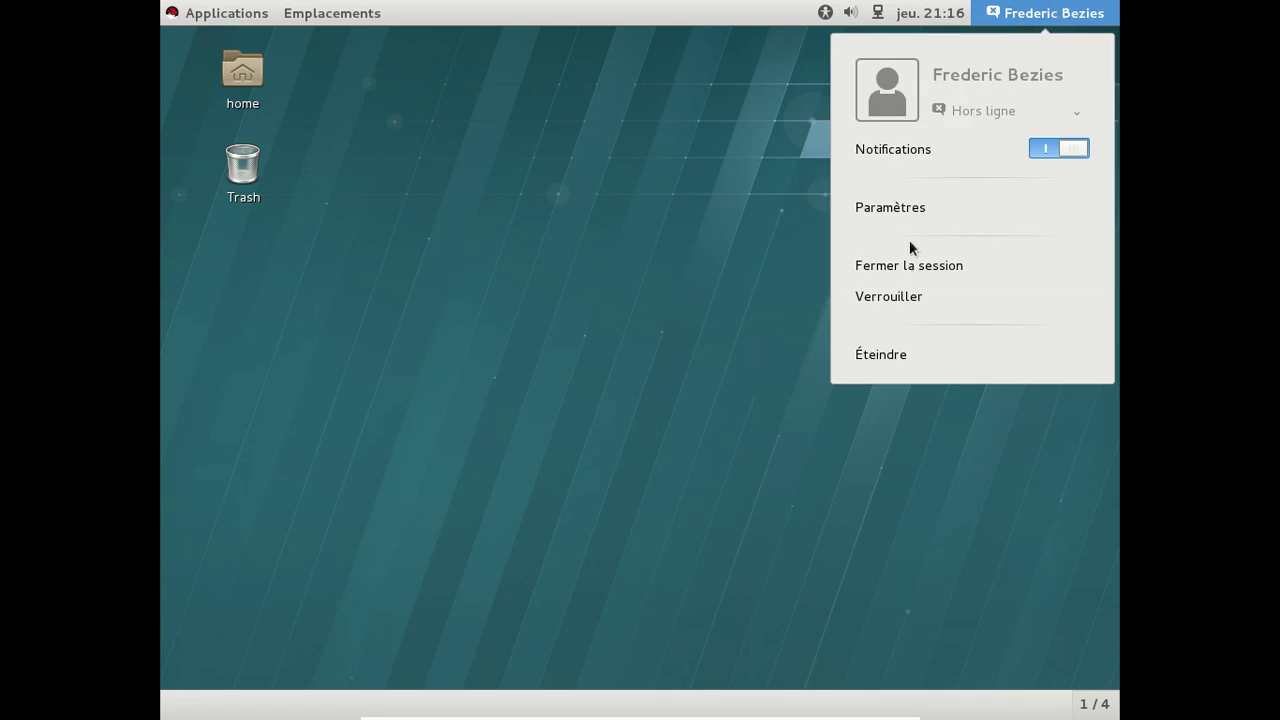
left_click(903, 209)
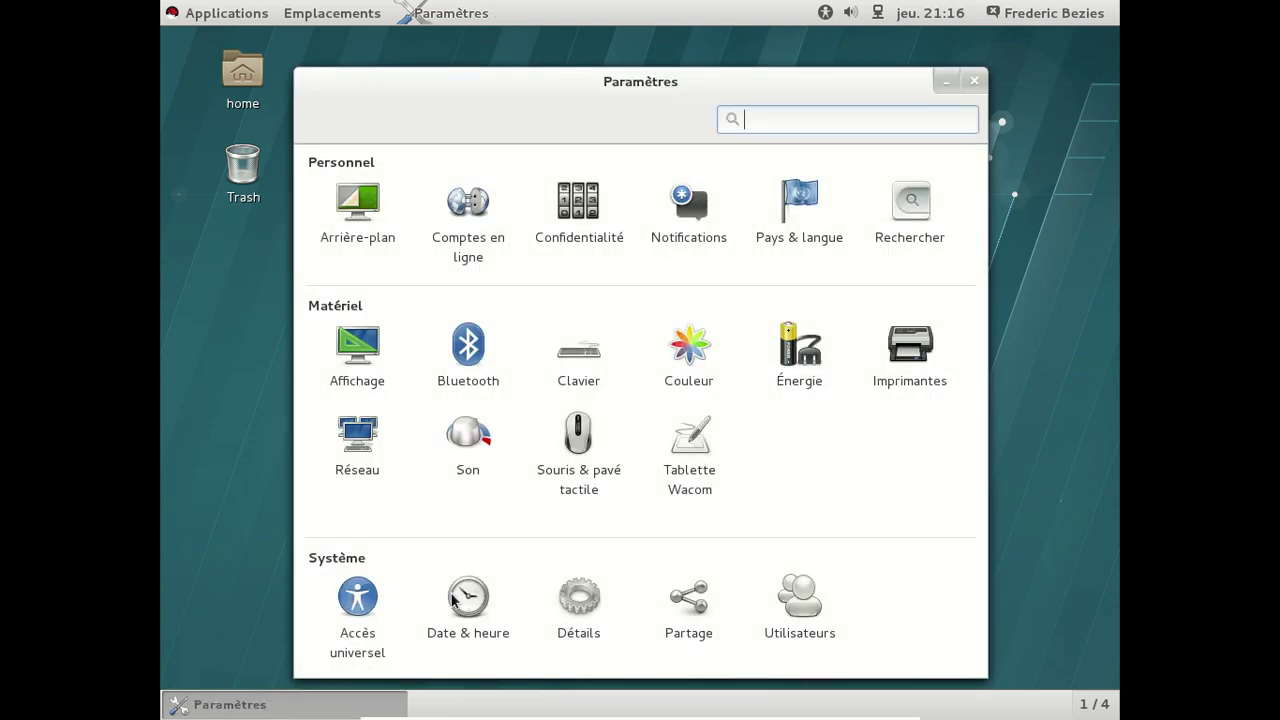
left_click(569, 600)
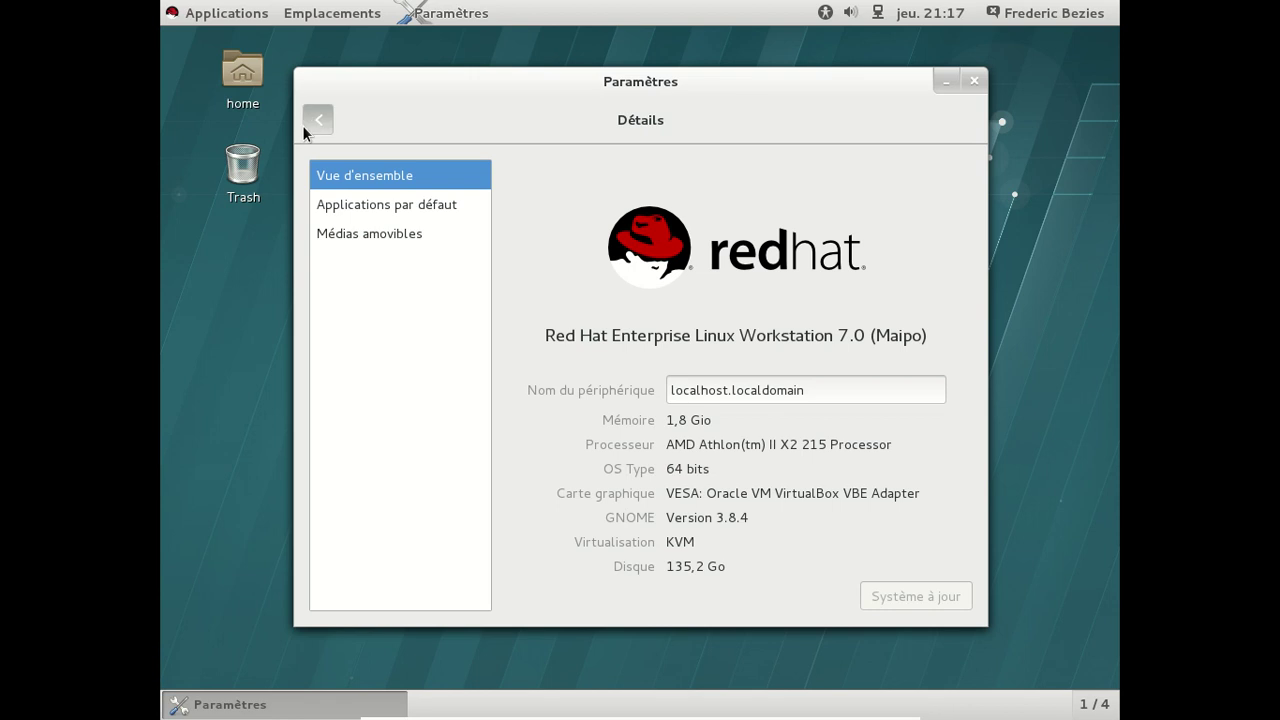
left_click(306, 124)
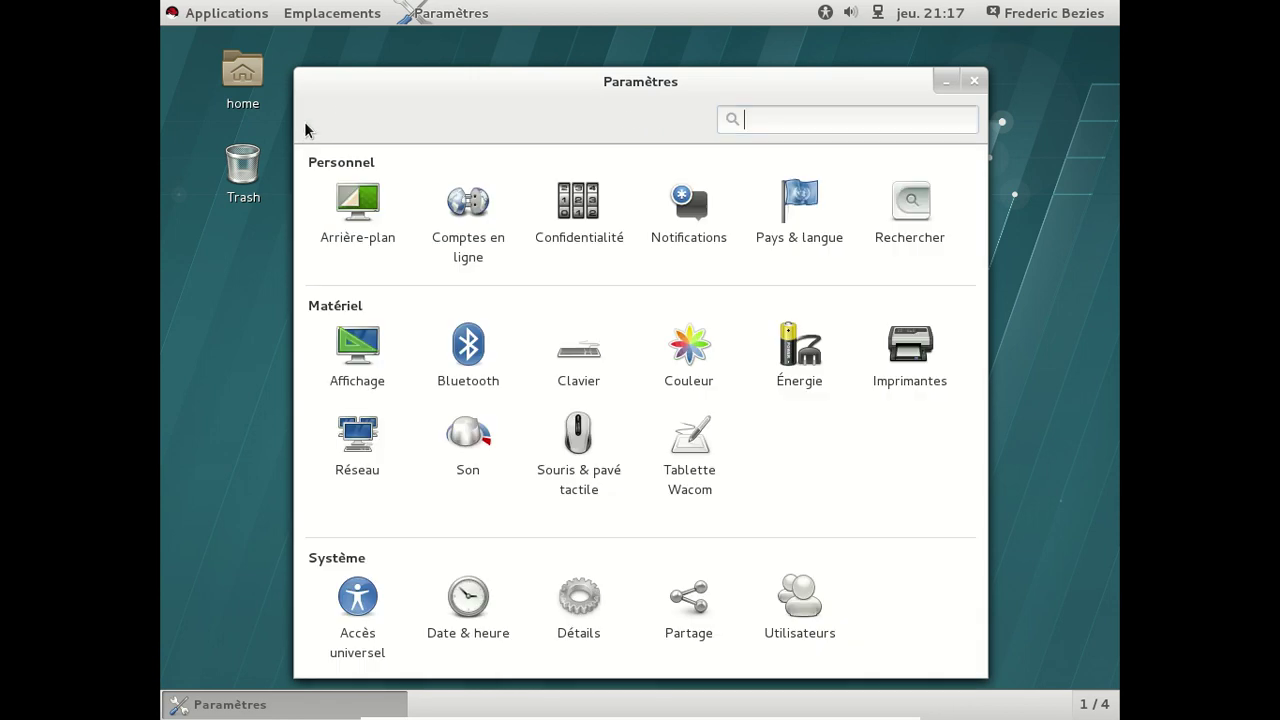
left_click(976, 82)
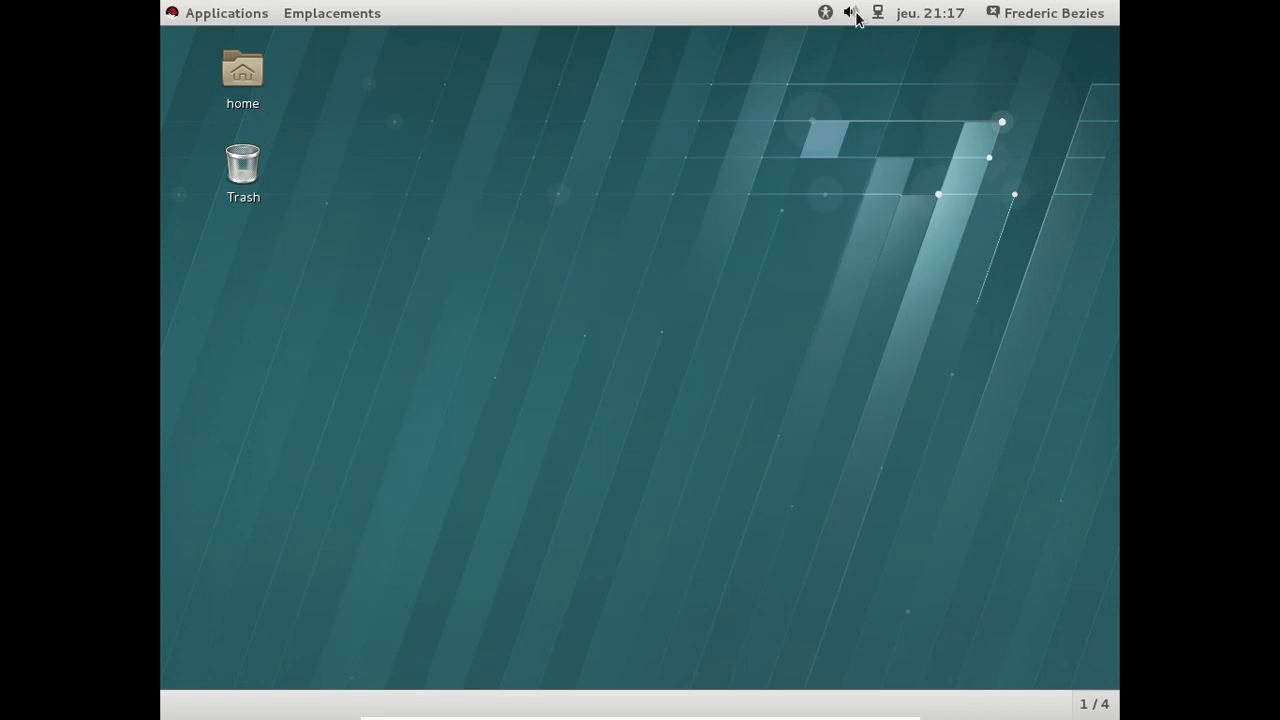
Set the sound output volume to 100 % in the sound settings and close them.
left_click(851, 13)
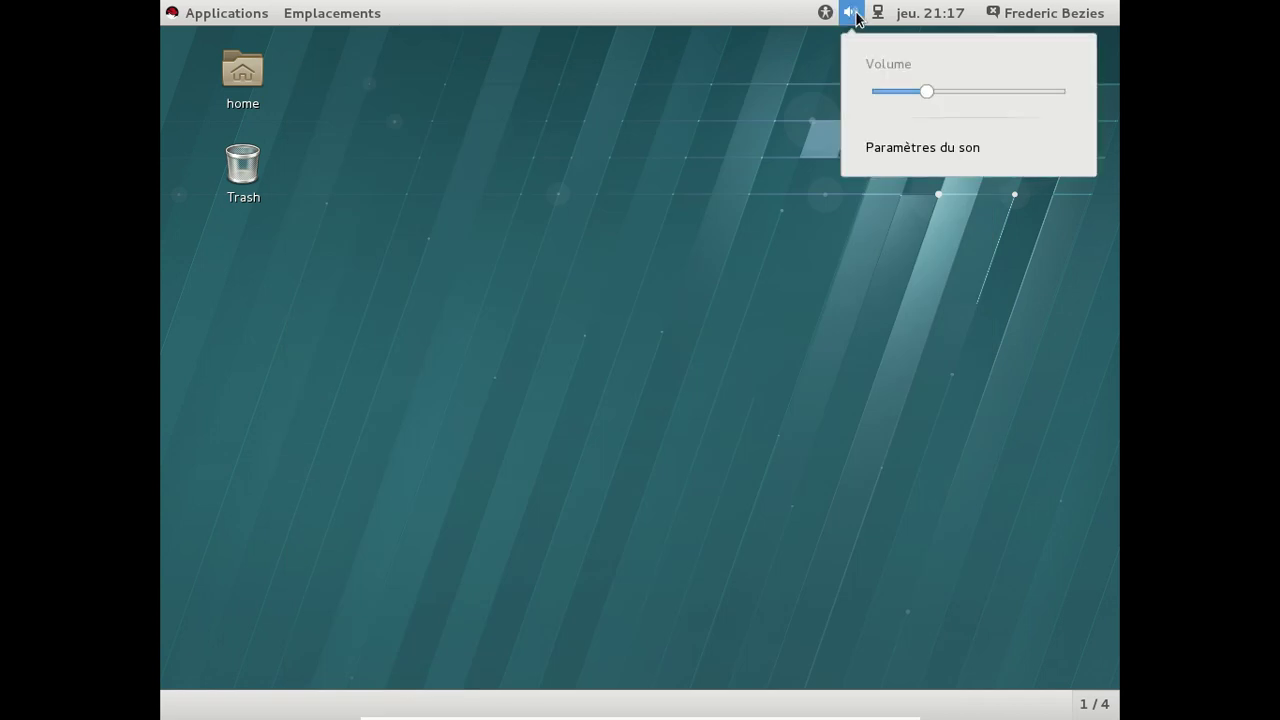
left_click(943, 147)
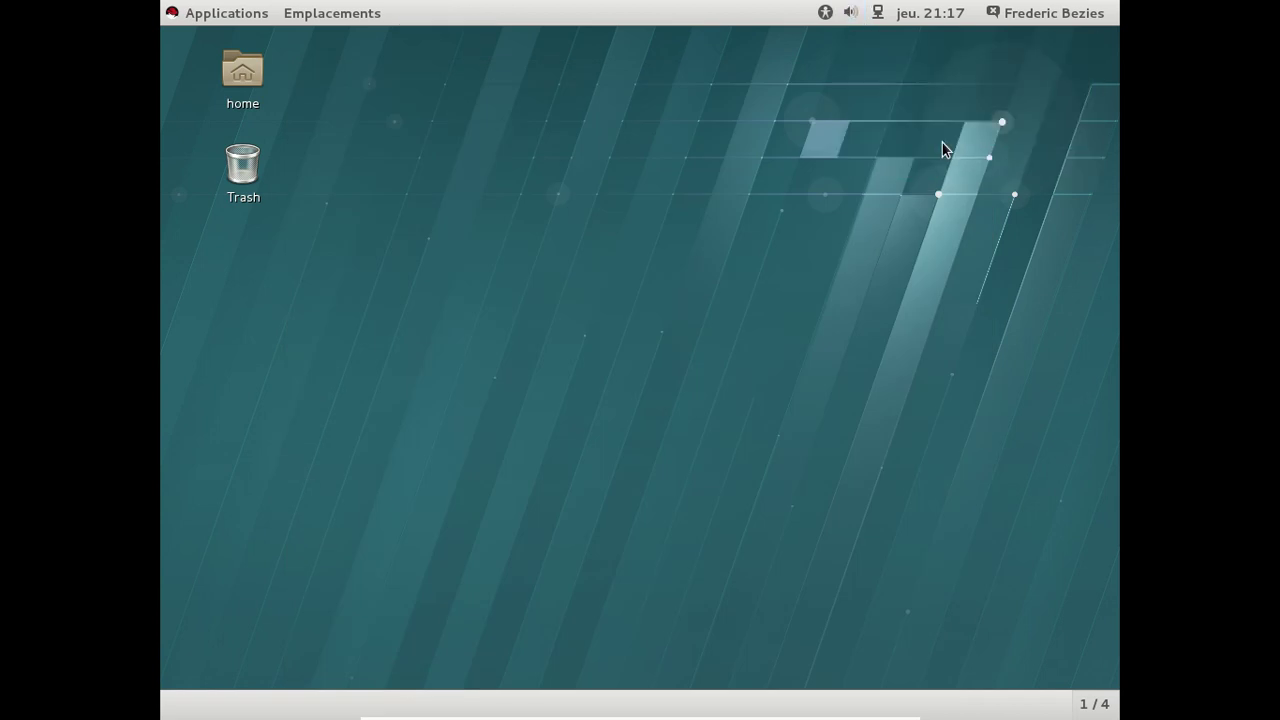
left_click(851, 13)
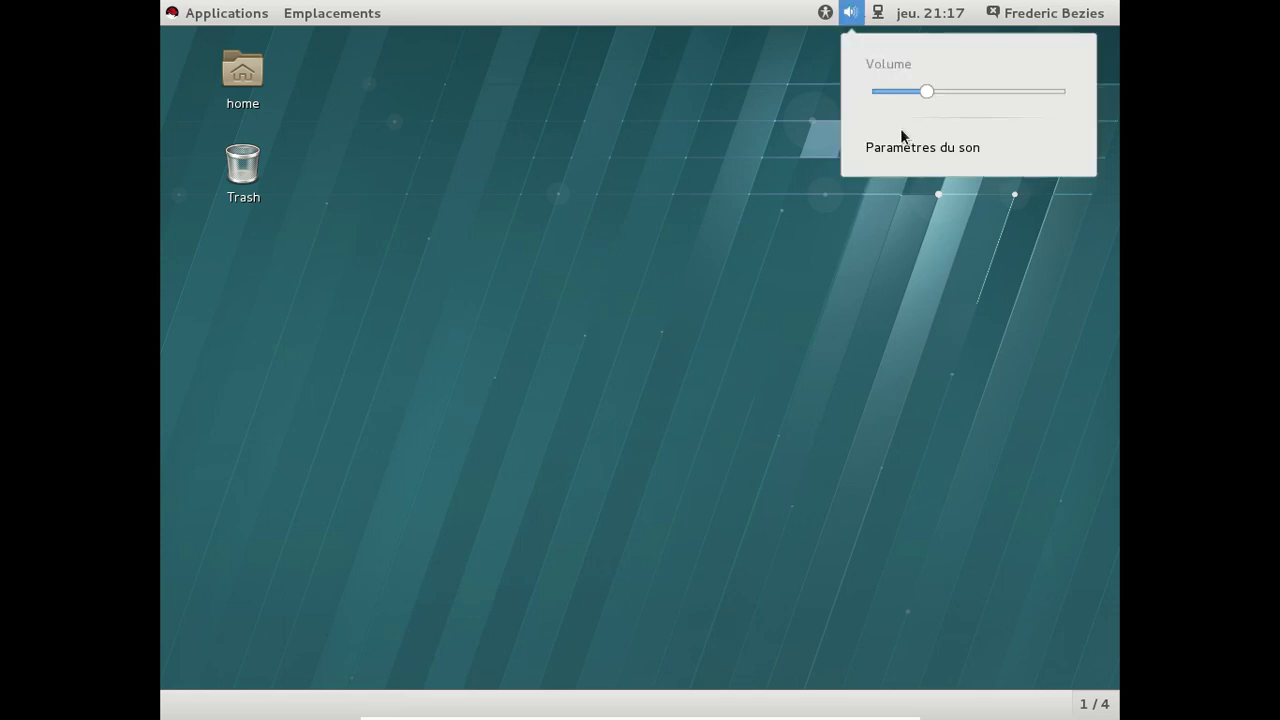
left_click(978, 150)
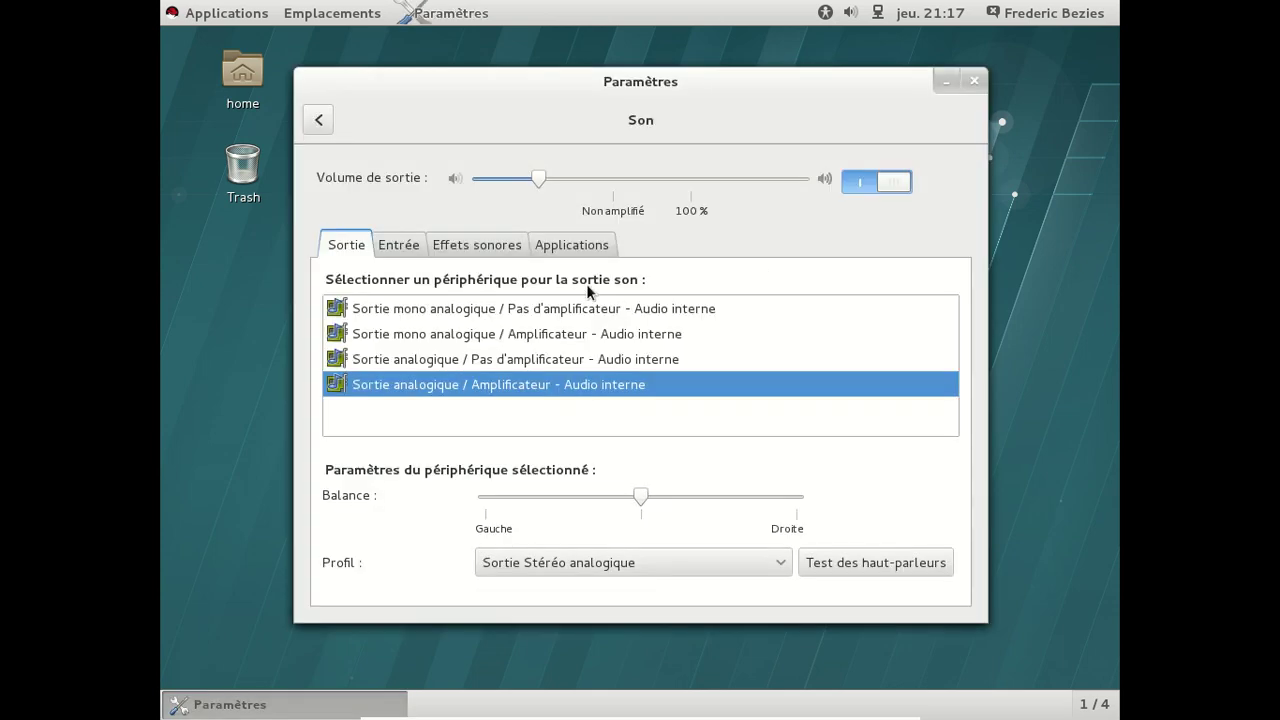
left_click(694, 180)
left_click_drag(695, 184, 689, 184)
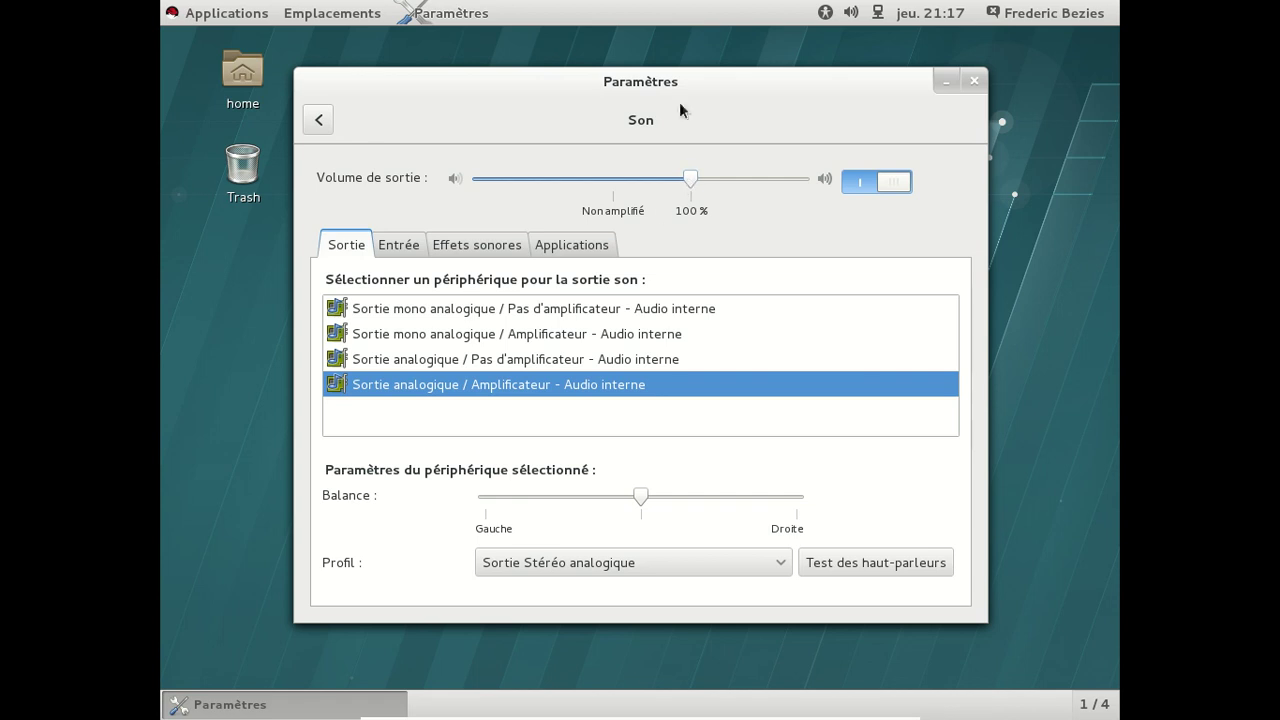
left_click(971, 89)
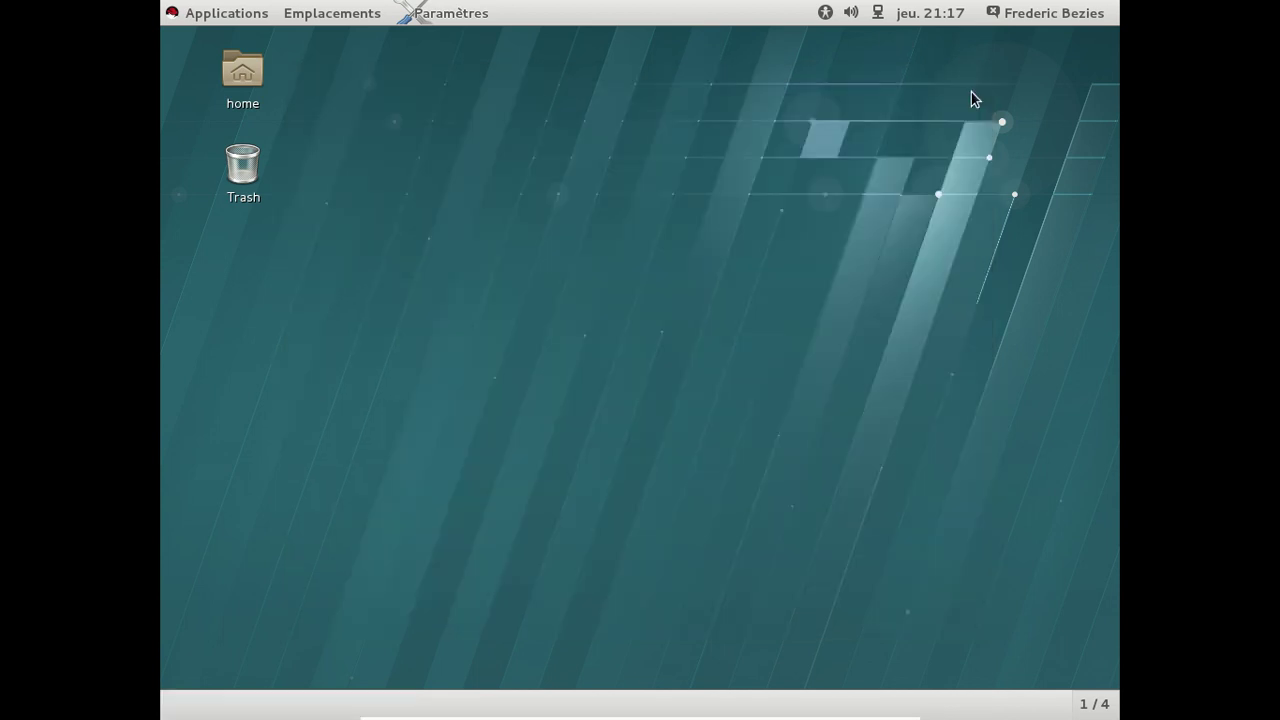
Look over the favourite applications and the folders and locations offered under Emplacements.
left_click(202, 20)
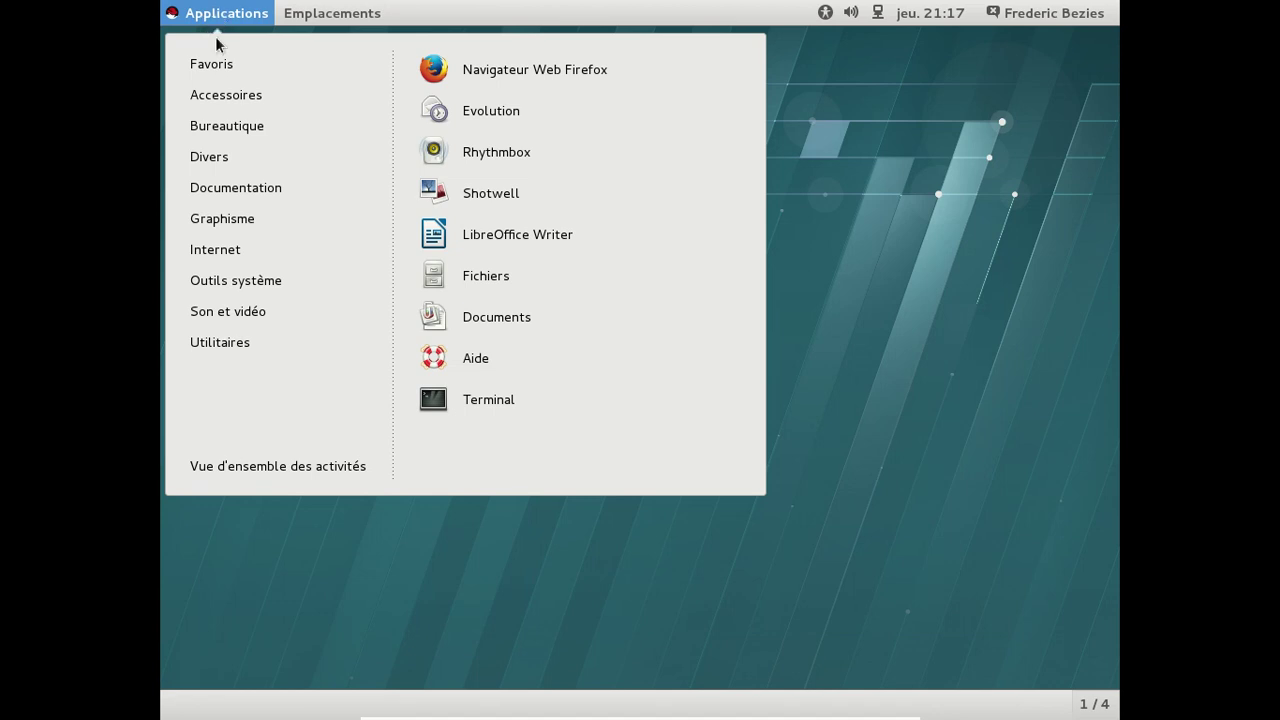
left_click(362, 14)
left_click(358, 18)
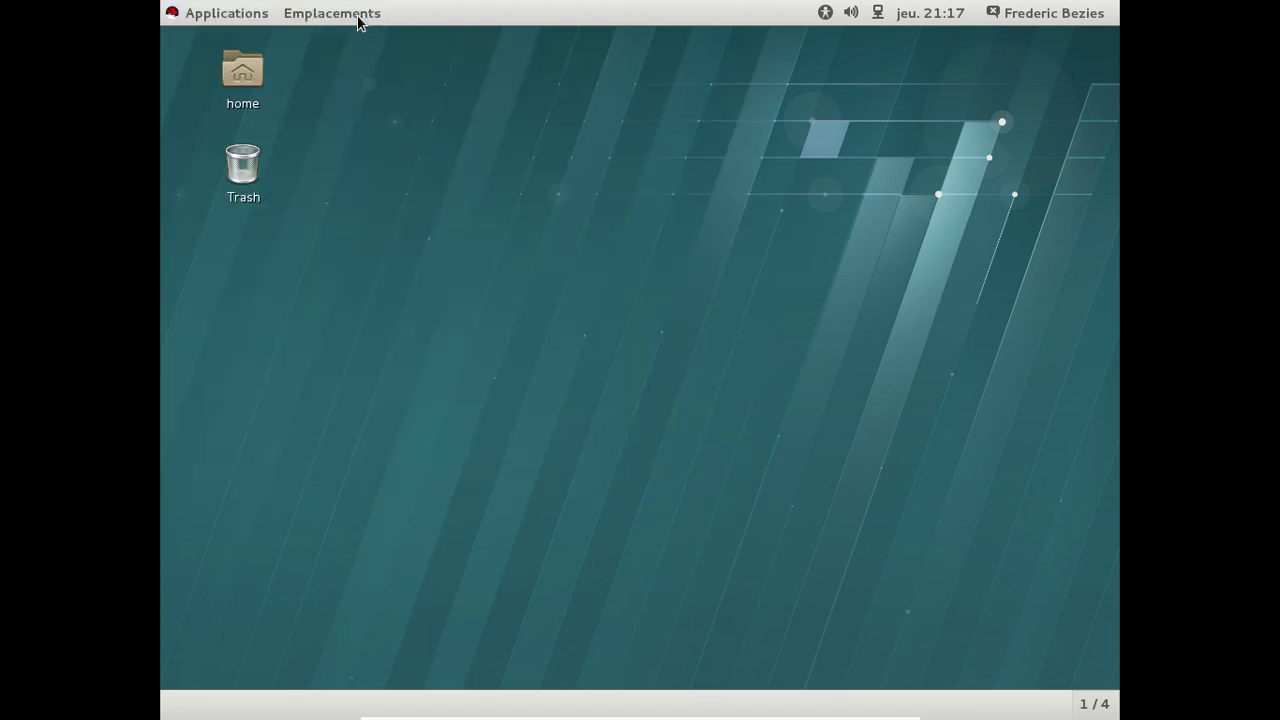
left_click(358, 20)
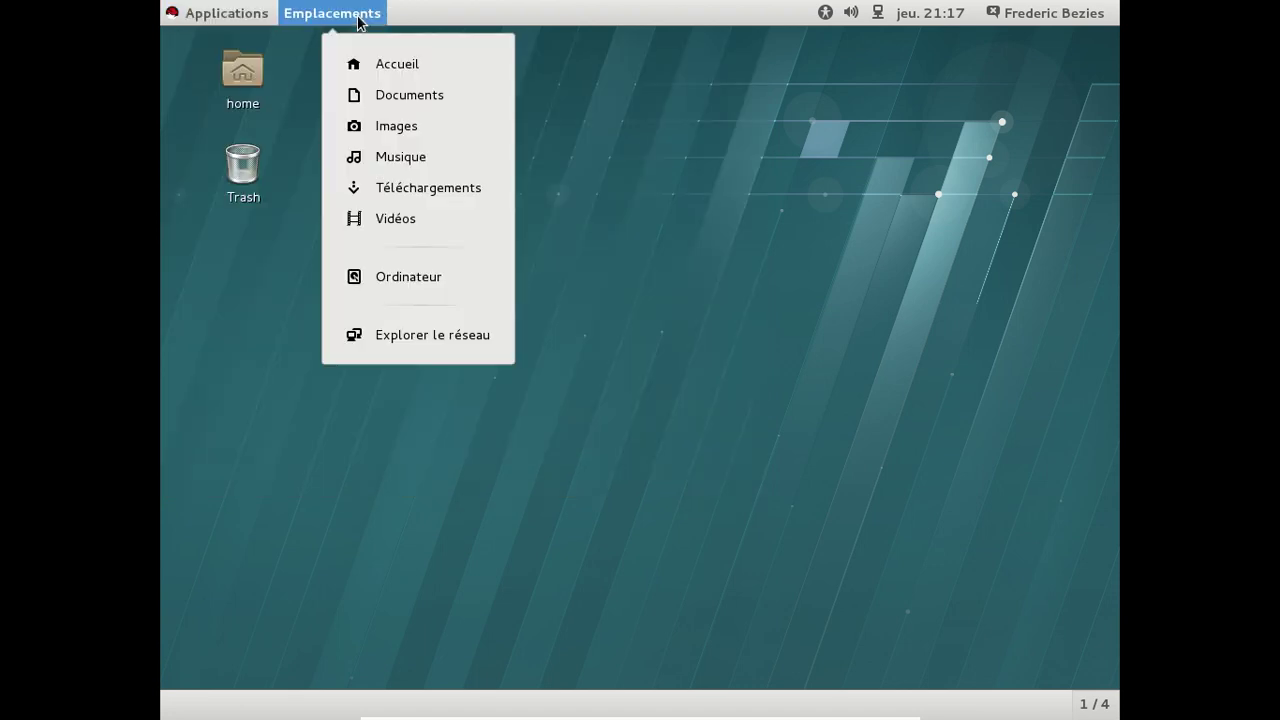
Look over the installed applications in the Accessoires, Bureautique, Divers, Documentation, Graphisme and Internet categories.
left_click(198, 30)
left_click(200, 18)
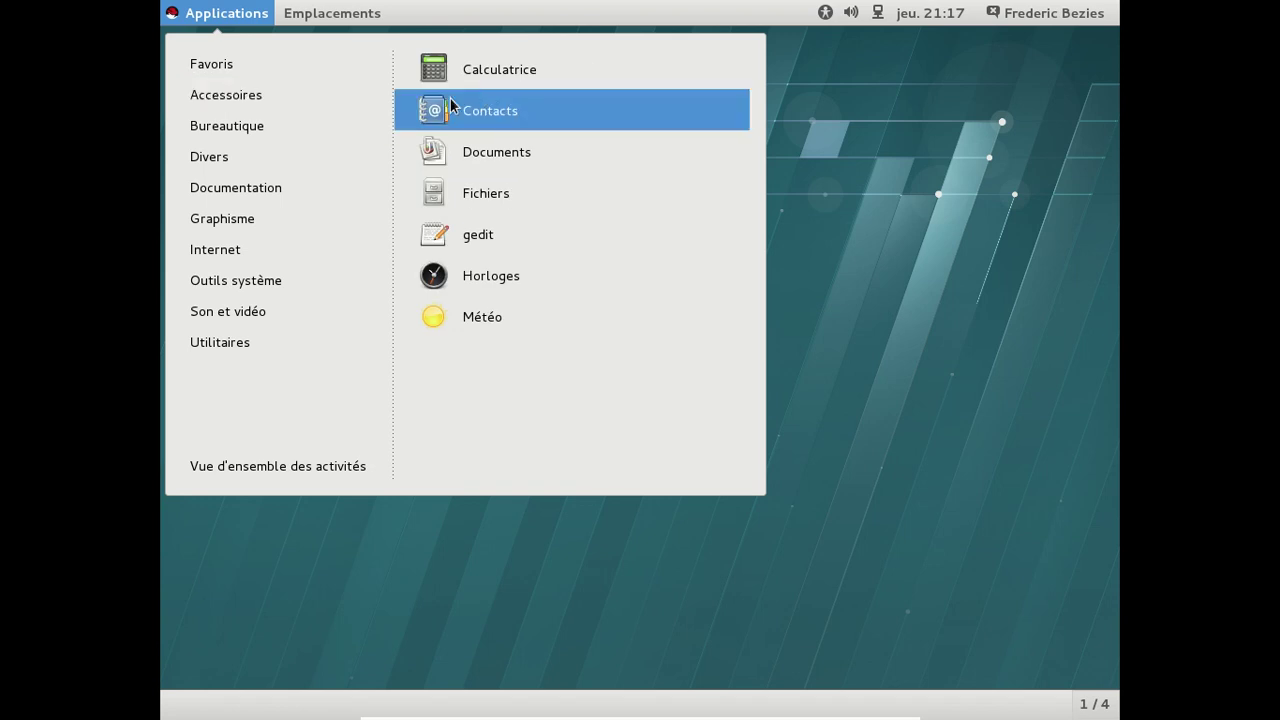
mouse_move(224, 104)
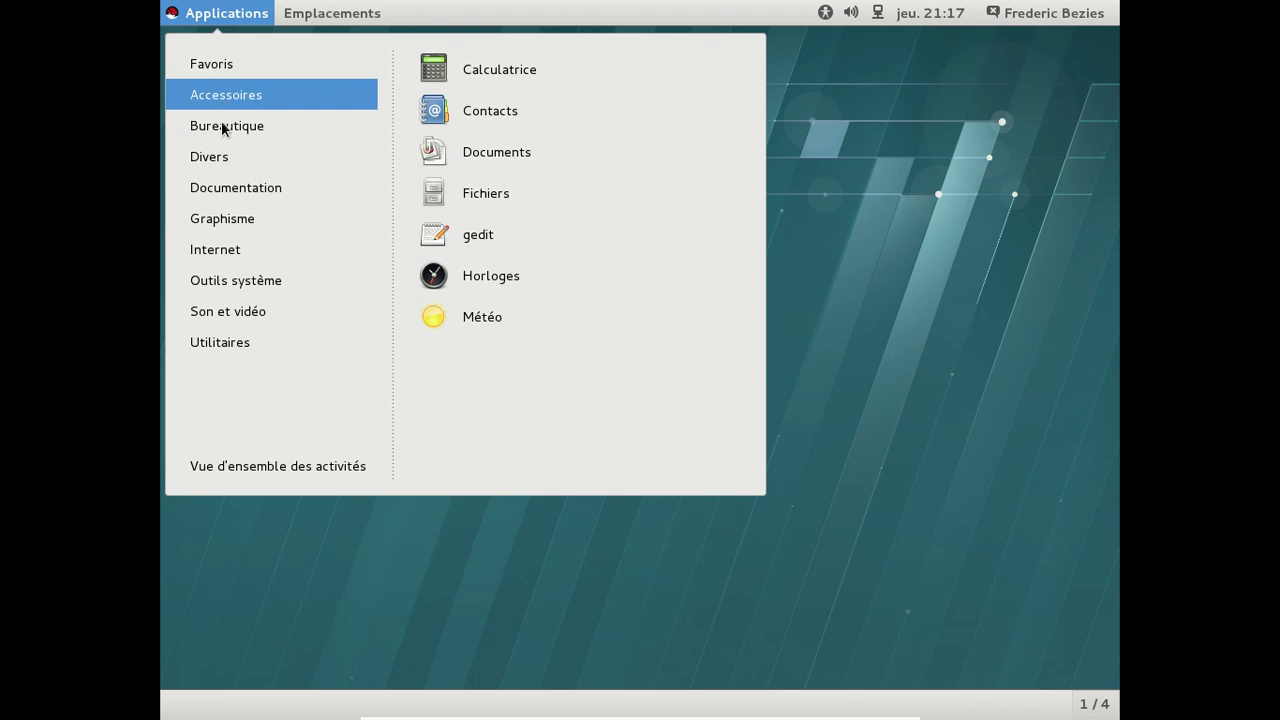
mouse_move(220, 129)
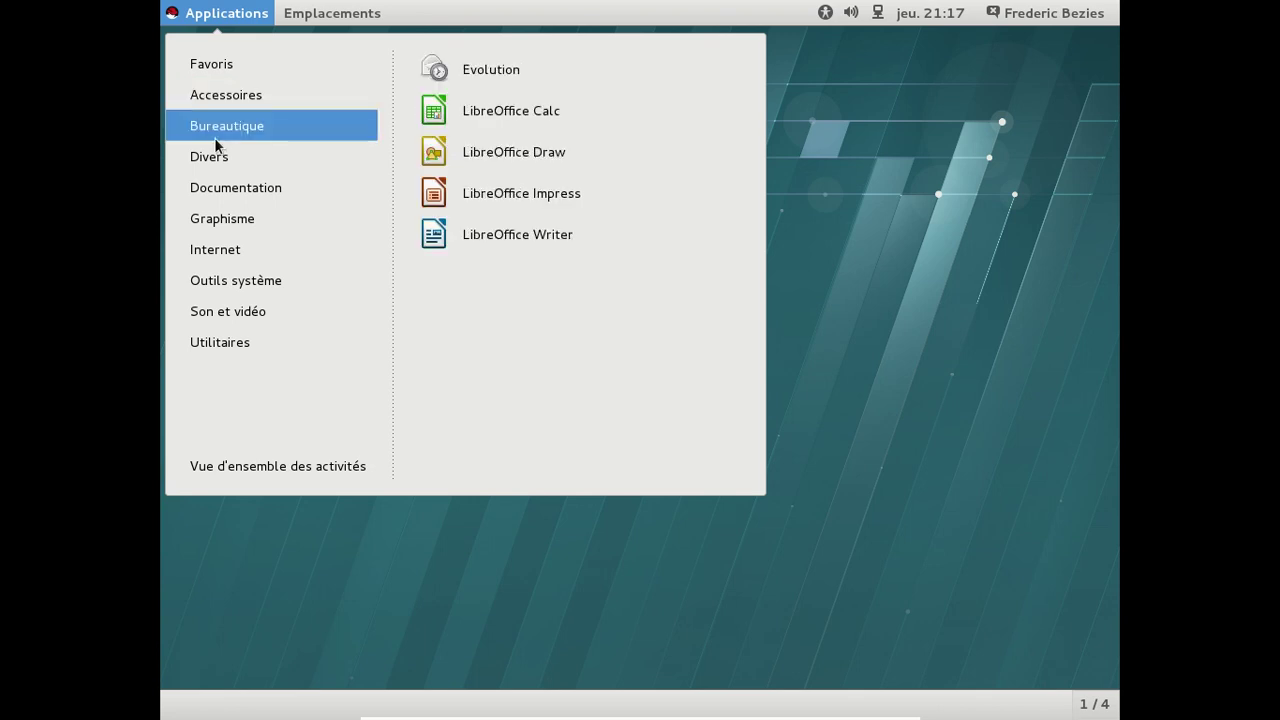
mouse_move(231, 164)
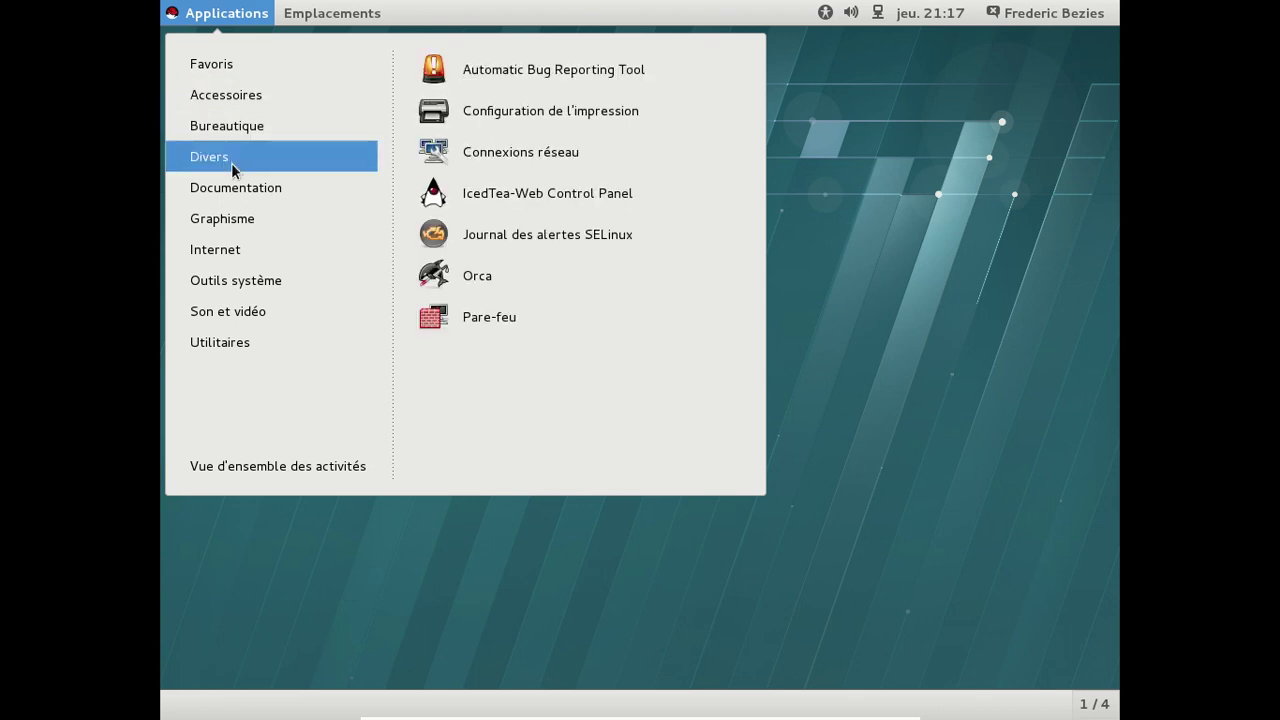
mouse_move(236, 192)
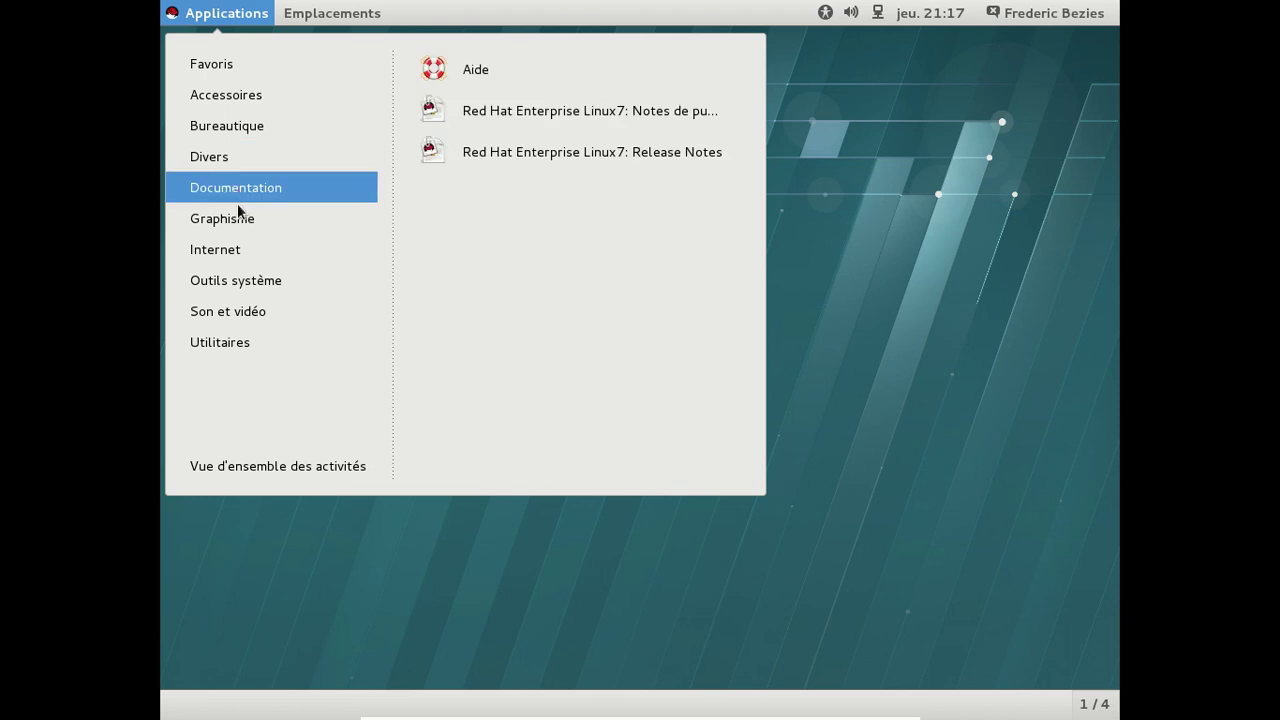
mouse_move(238, 226)
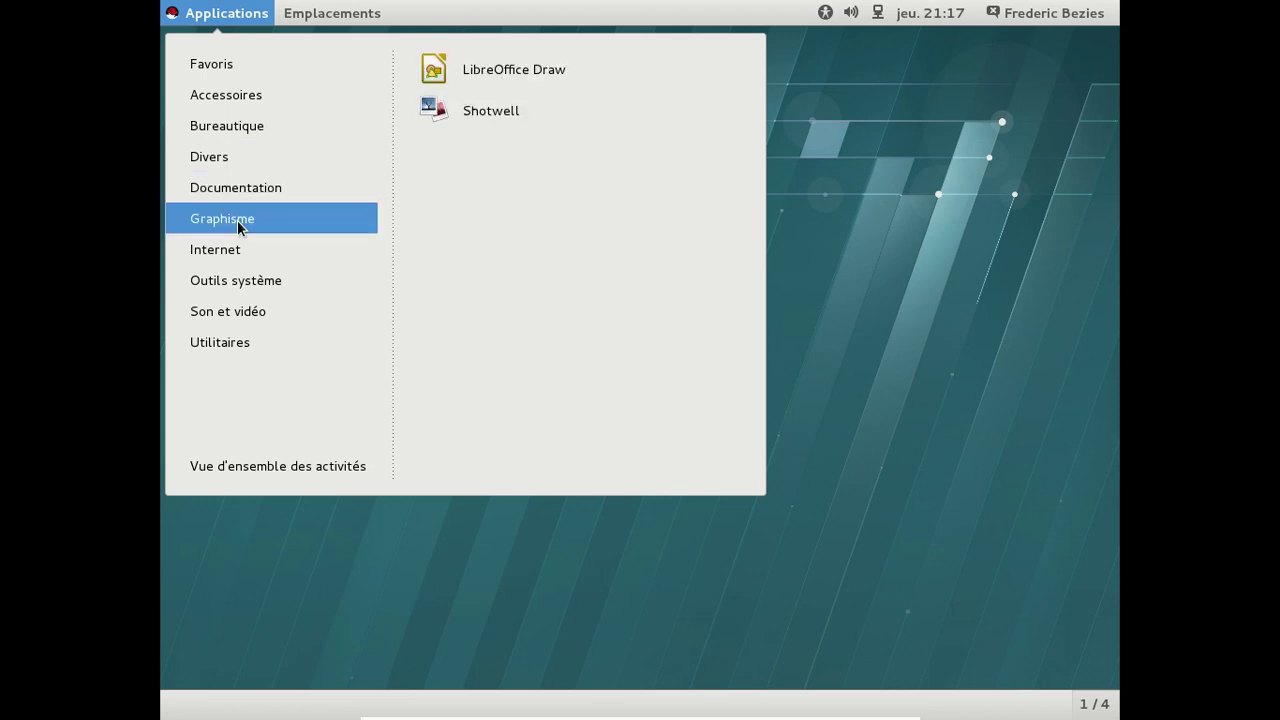
mouse_move(239, 254)
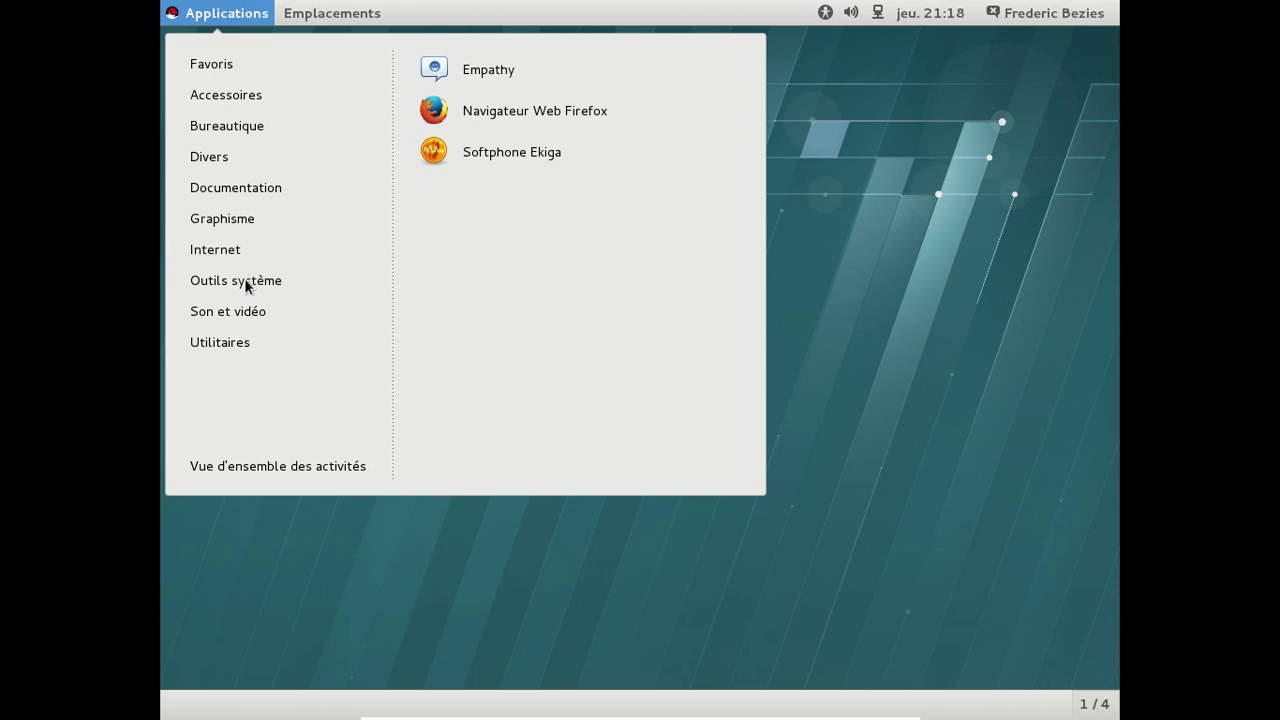
Look over the applications in the Outils système, Son et vidéo and Utilitaires categories, covering the full Utilitaires list.
mouse_move(241, 288)
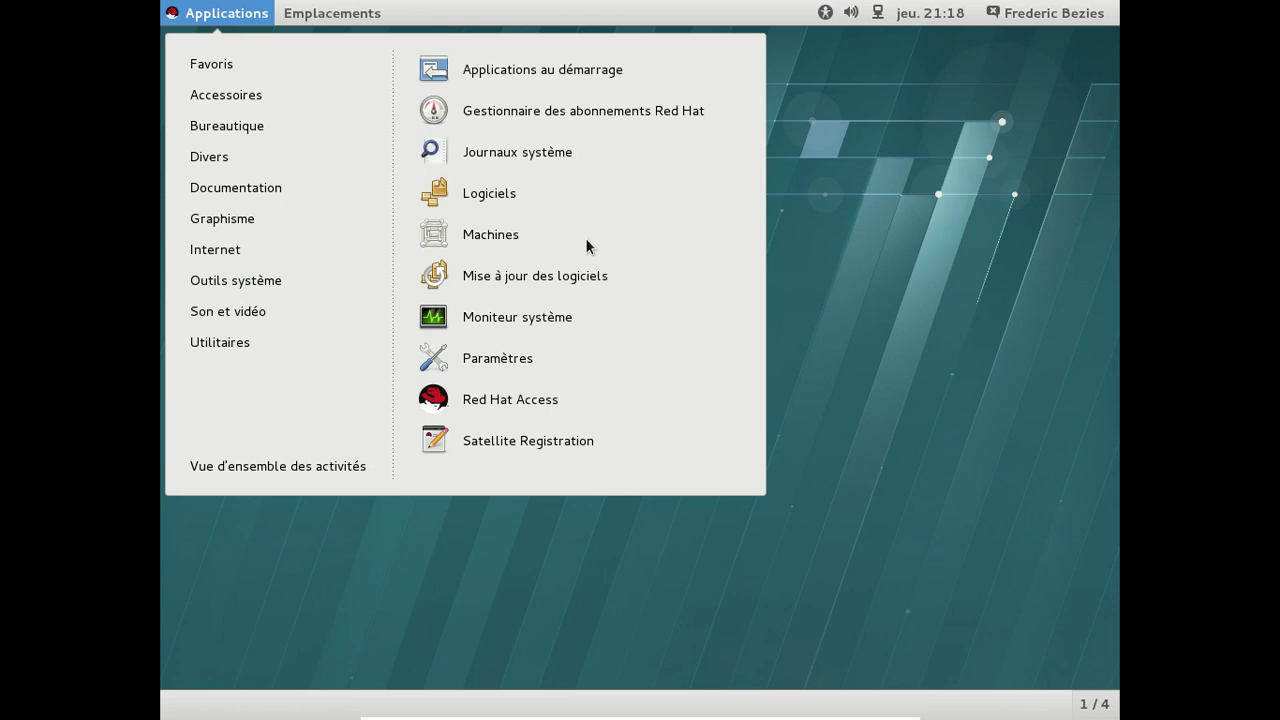
left_click(522, 272)
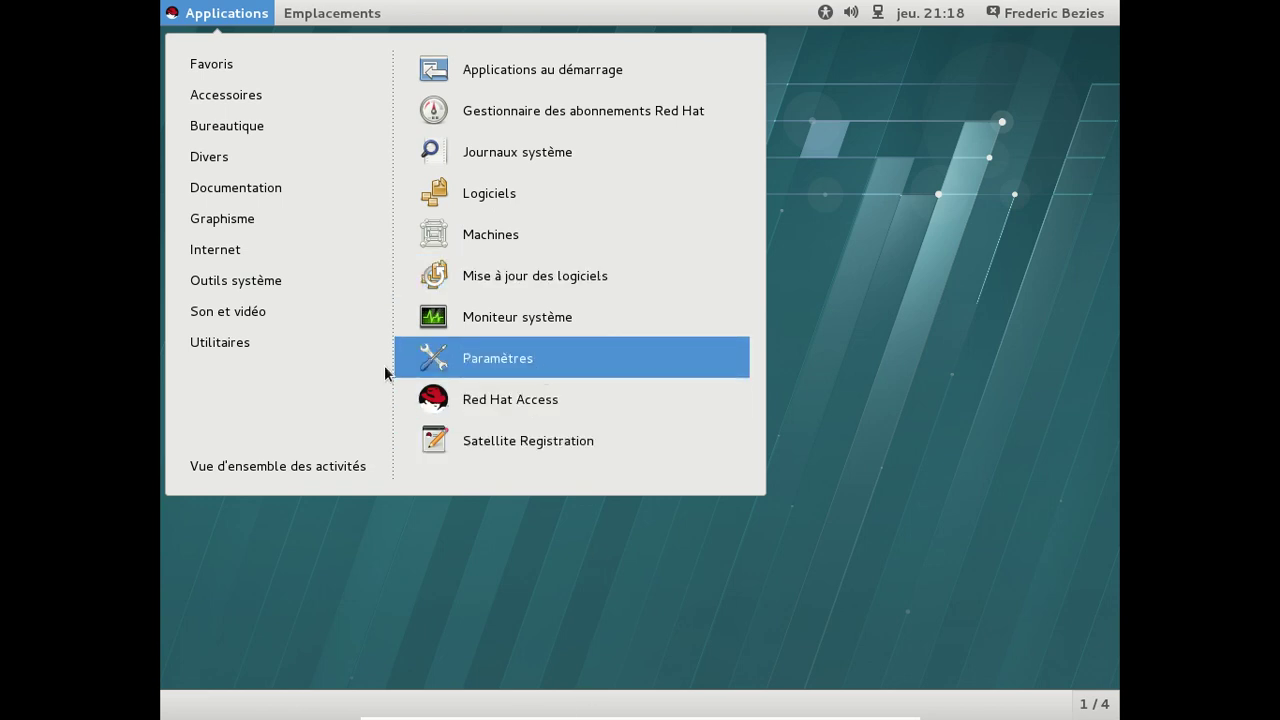
mouse_move(300, 314)
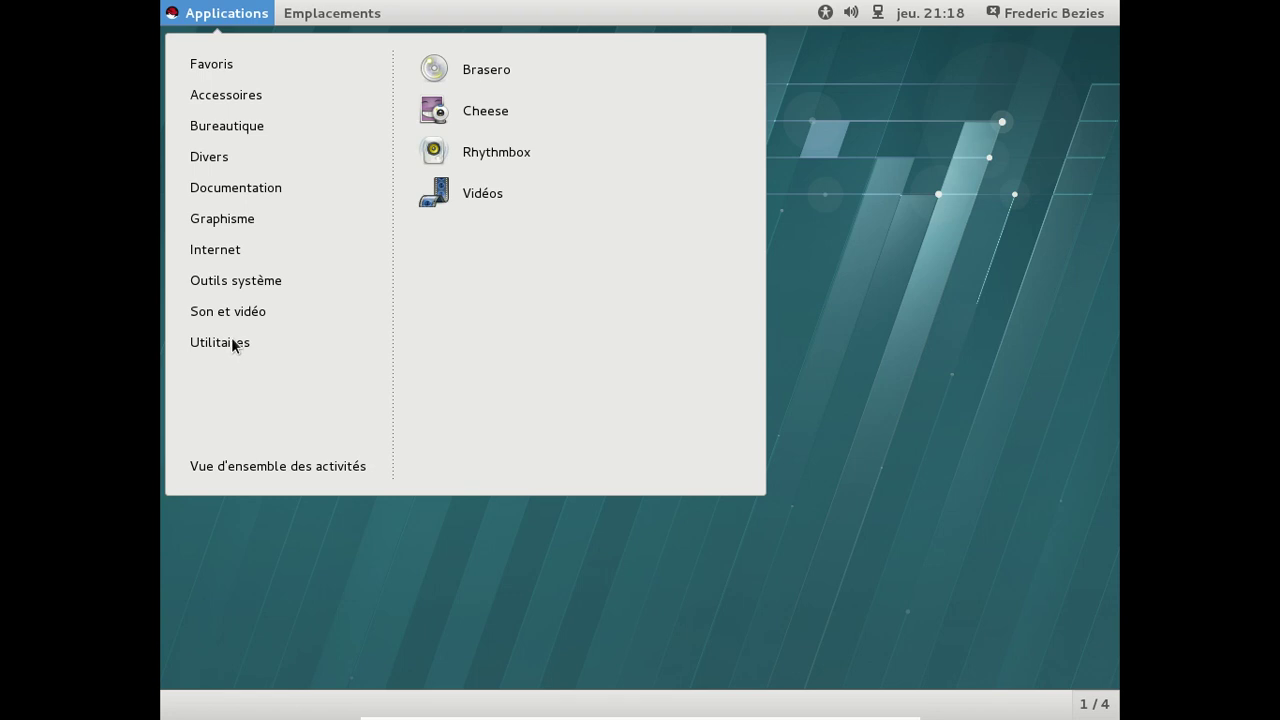
mouse_move(233, 332)
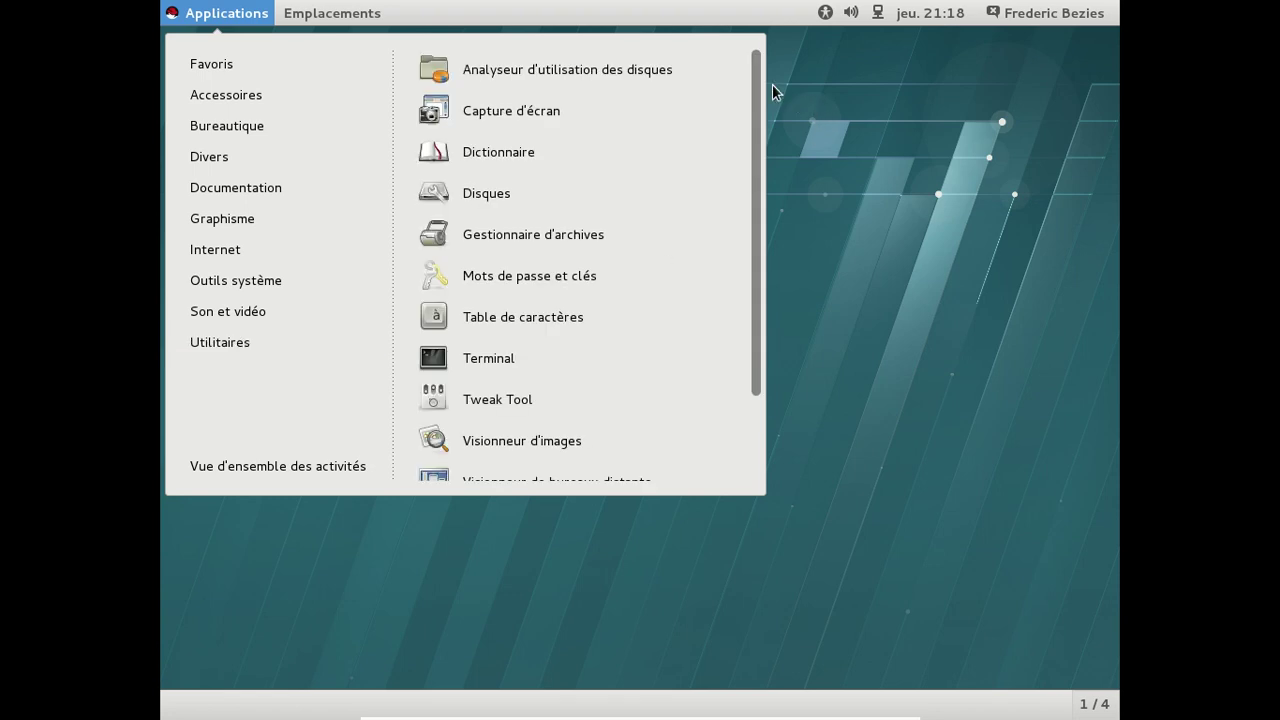
left_click_drag(757, 112, 754, 204)
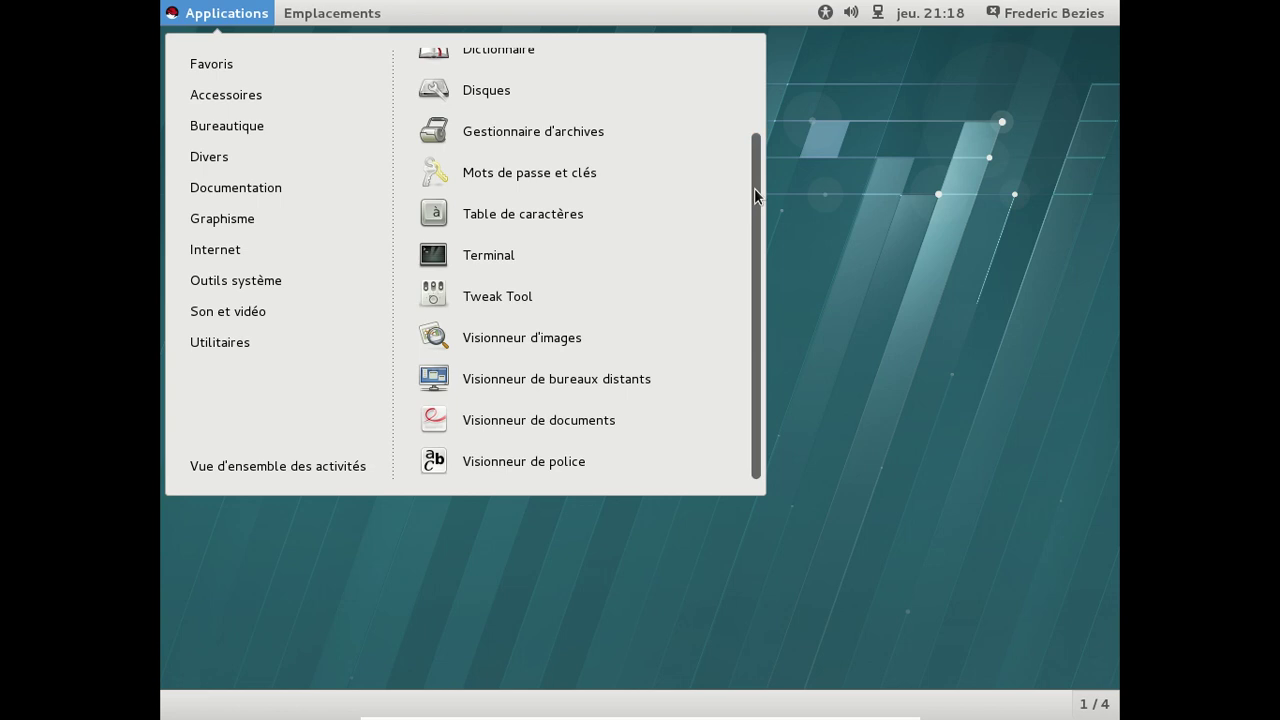
left_click_drag(755, 186, 765, 67)
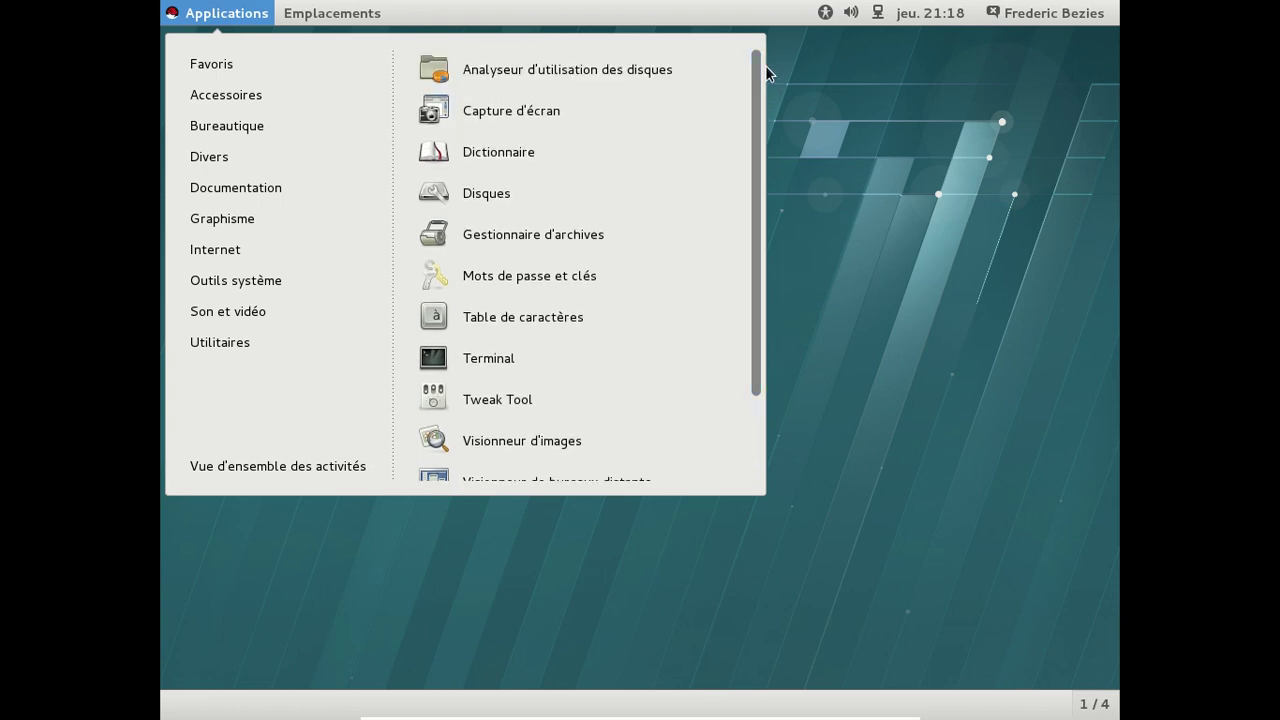
Launch LibreOffice Writer, check its version information, and close it.
mouse_move(223, 123)
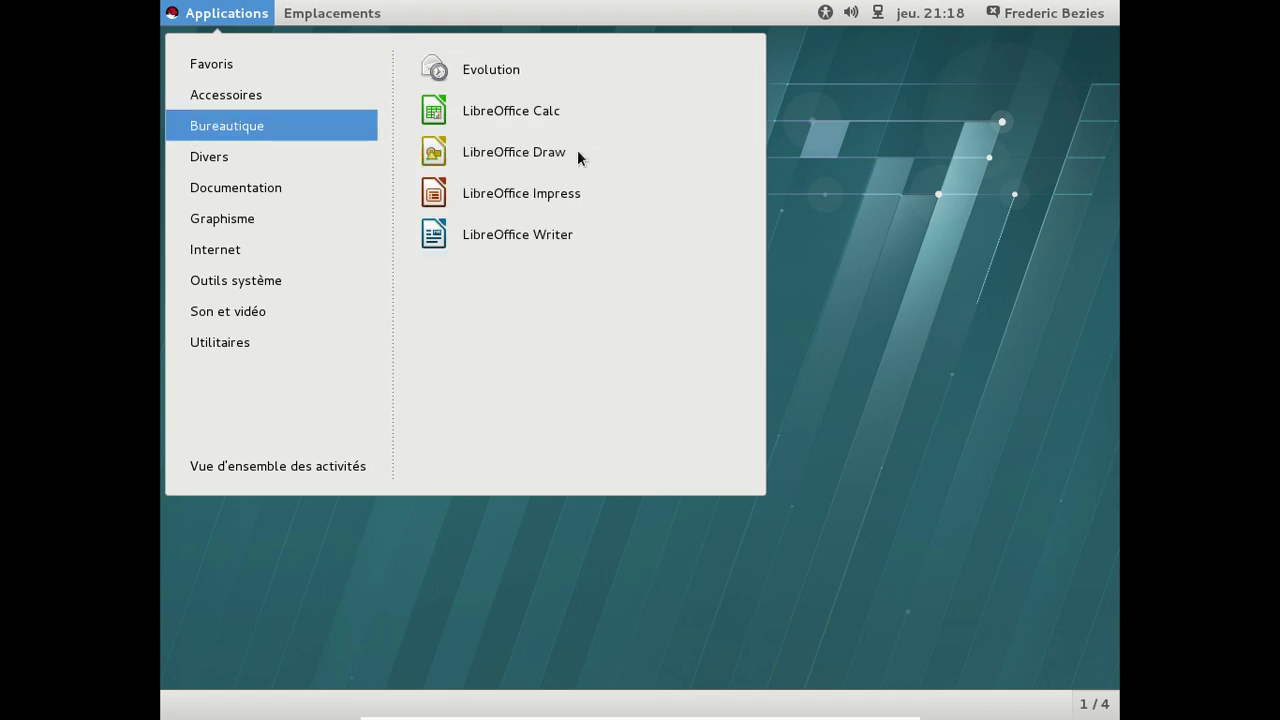
left_click(562, 230)
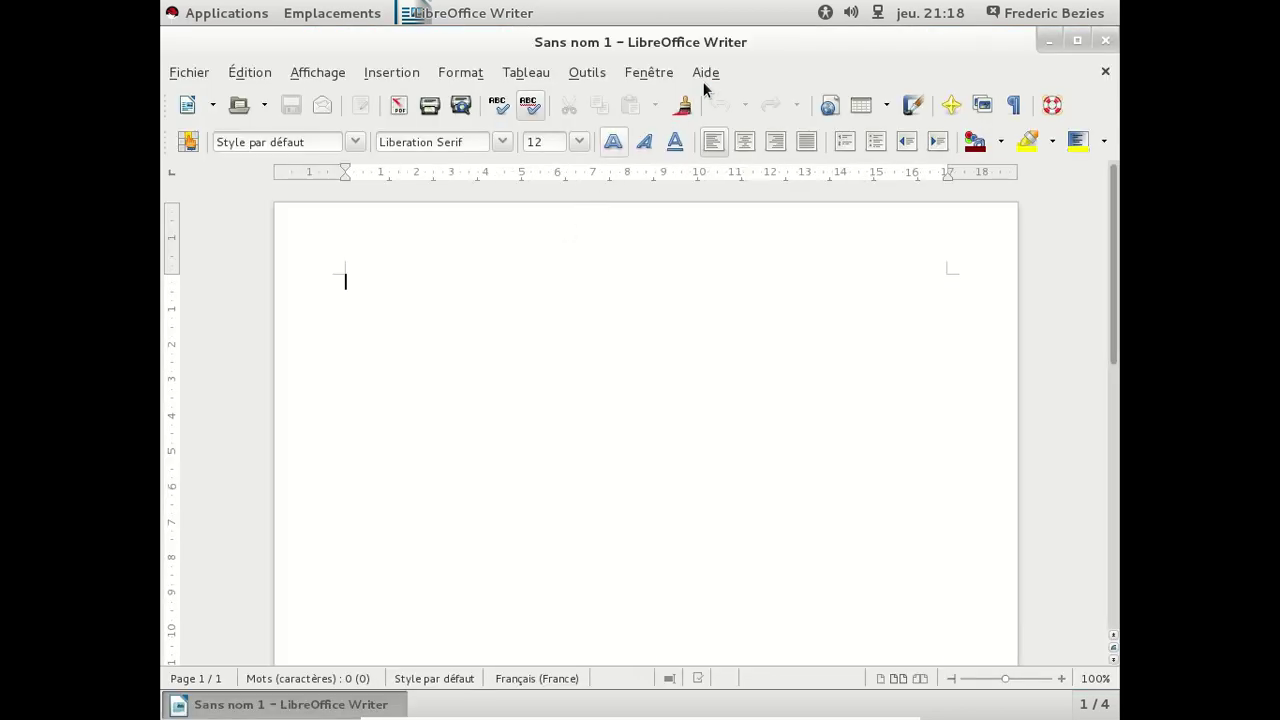
left_click(706, 76)
left_click(737, 209)
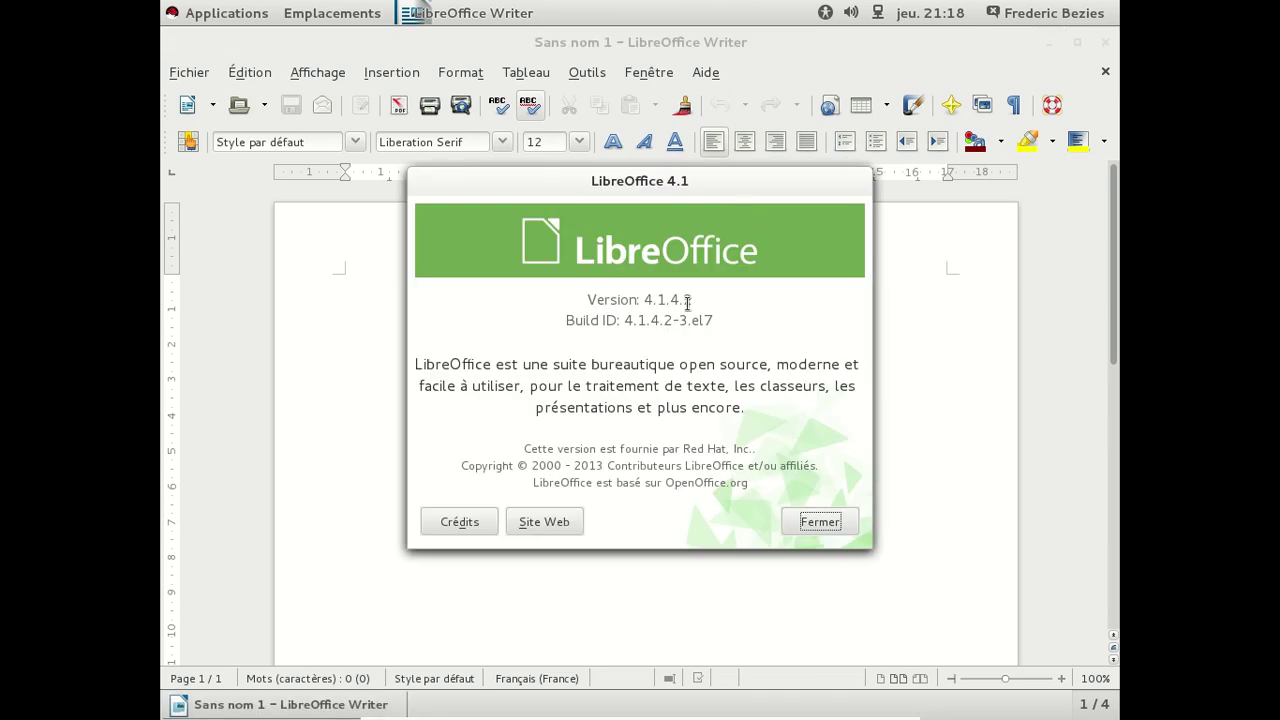
left_click(846, 523)
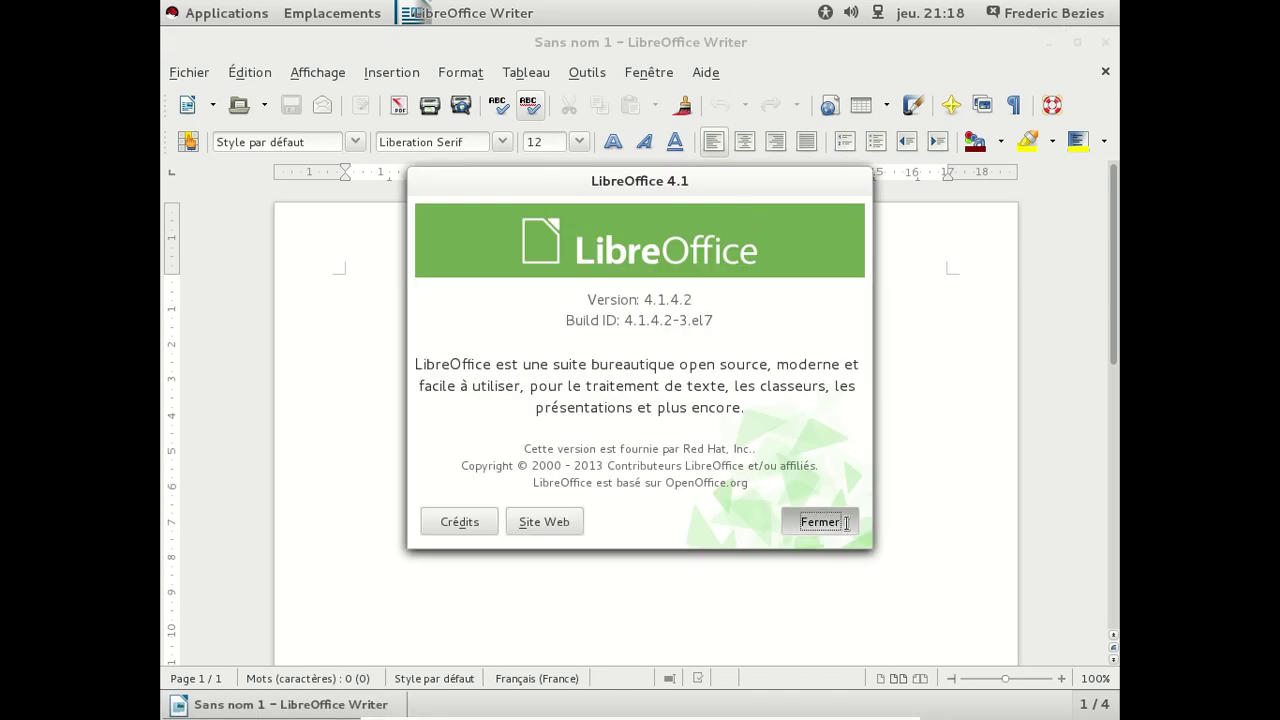
left_click(1106, 44)
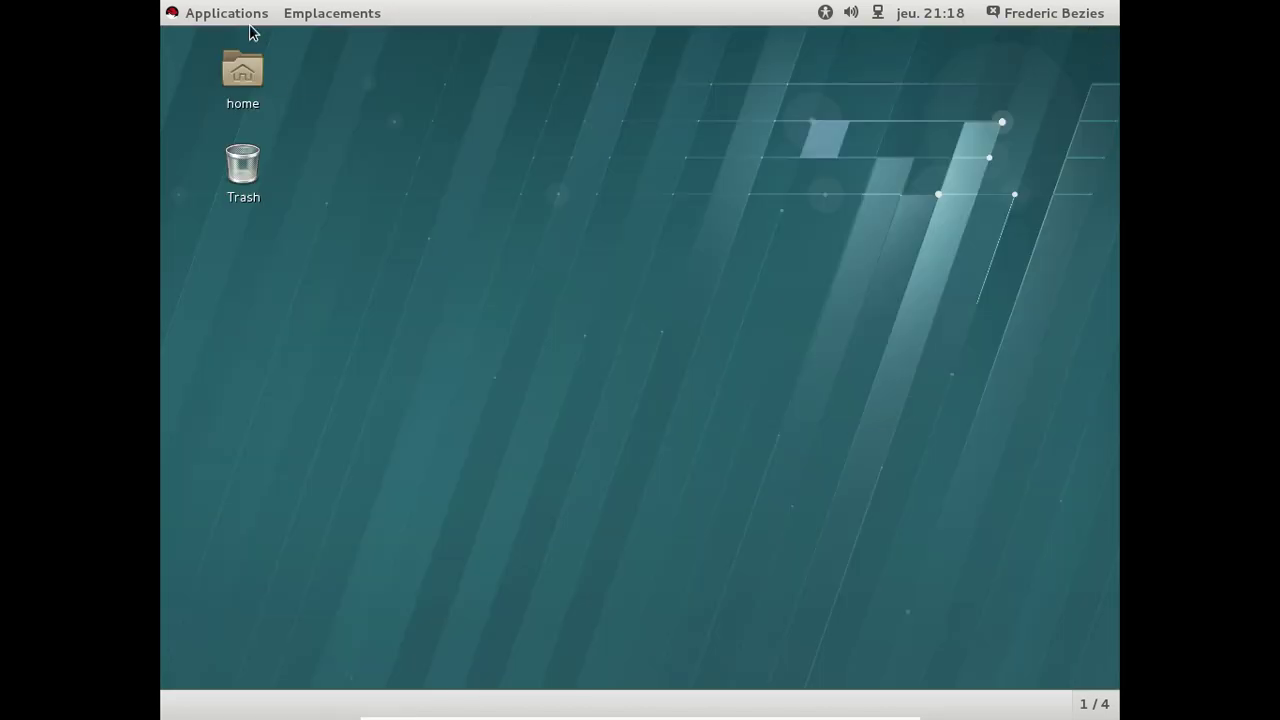
Launch Firefox, close the redhat.com tab, check the browser's version information, and close the browser.
left_click(246, 18)
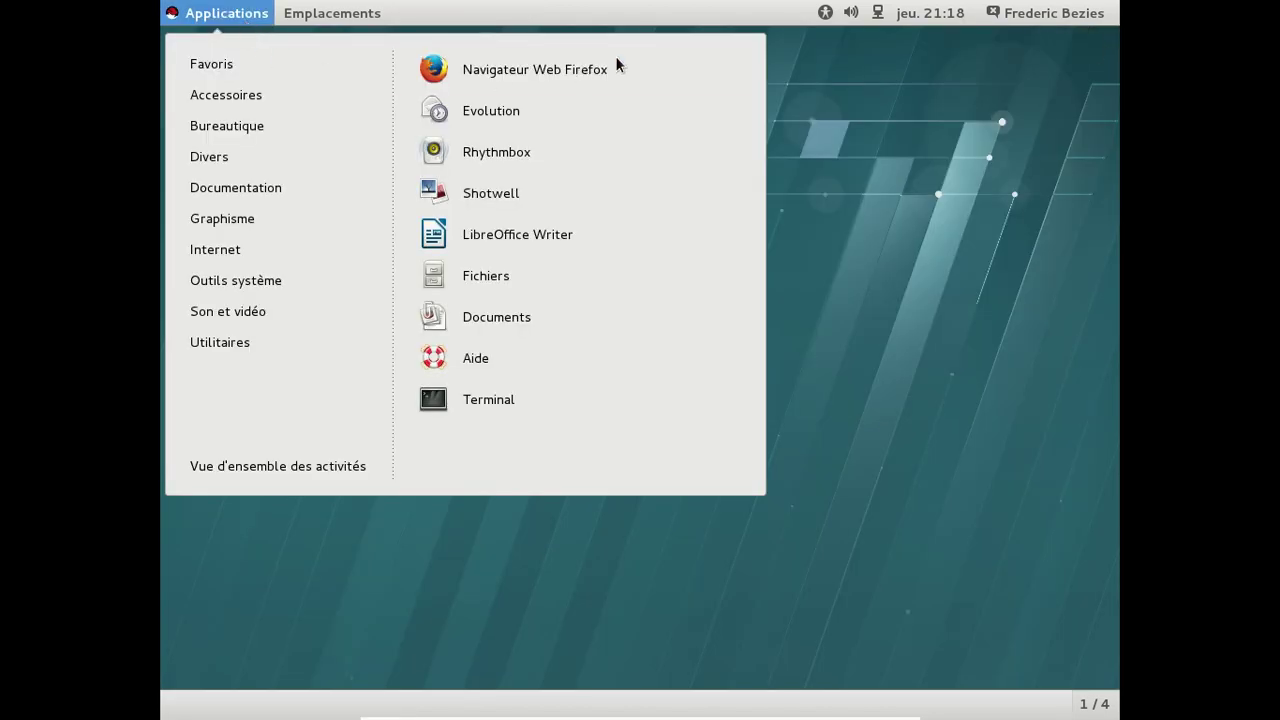
left_click(570, 67)
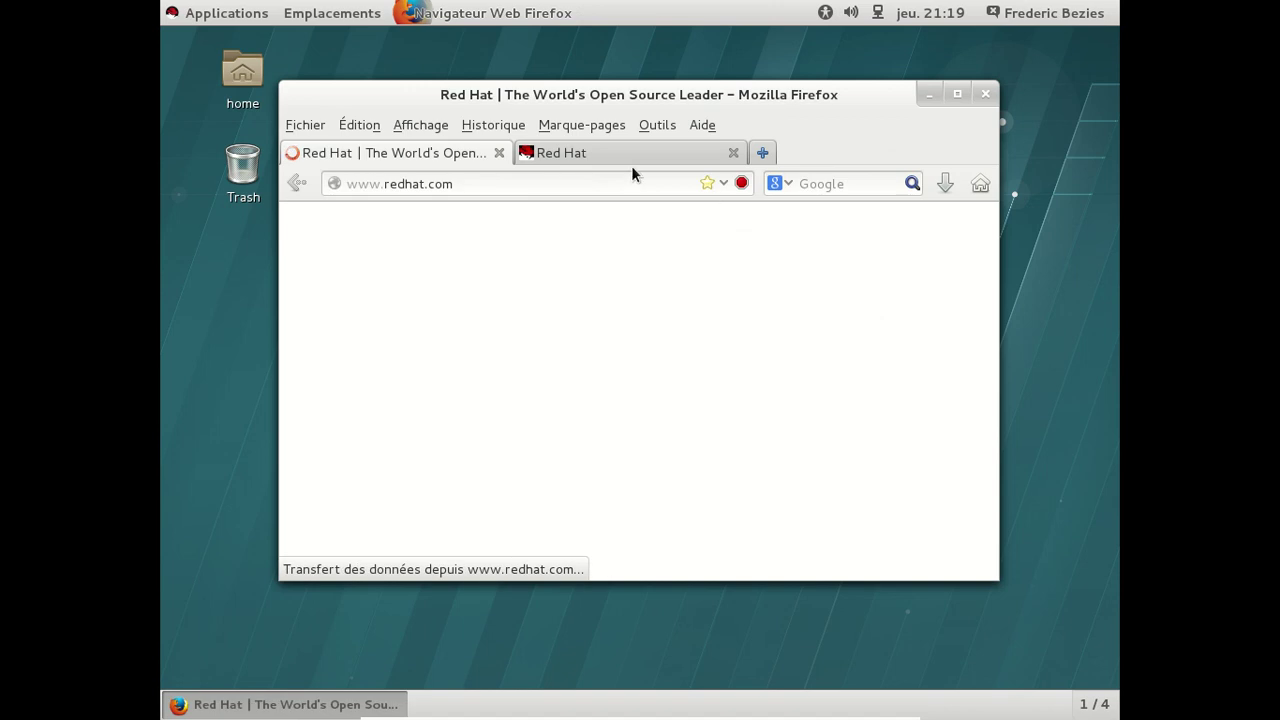
left_click(498, 153)
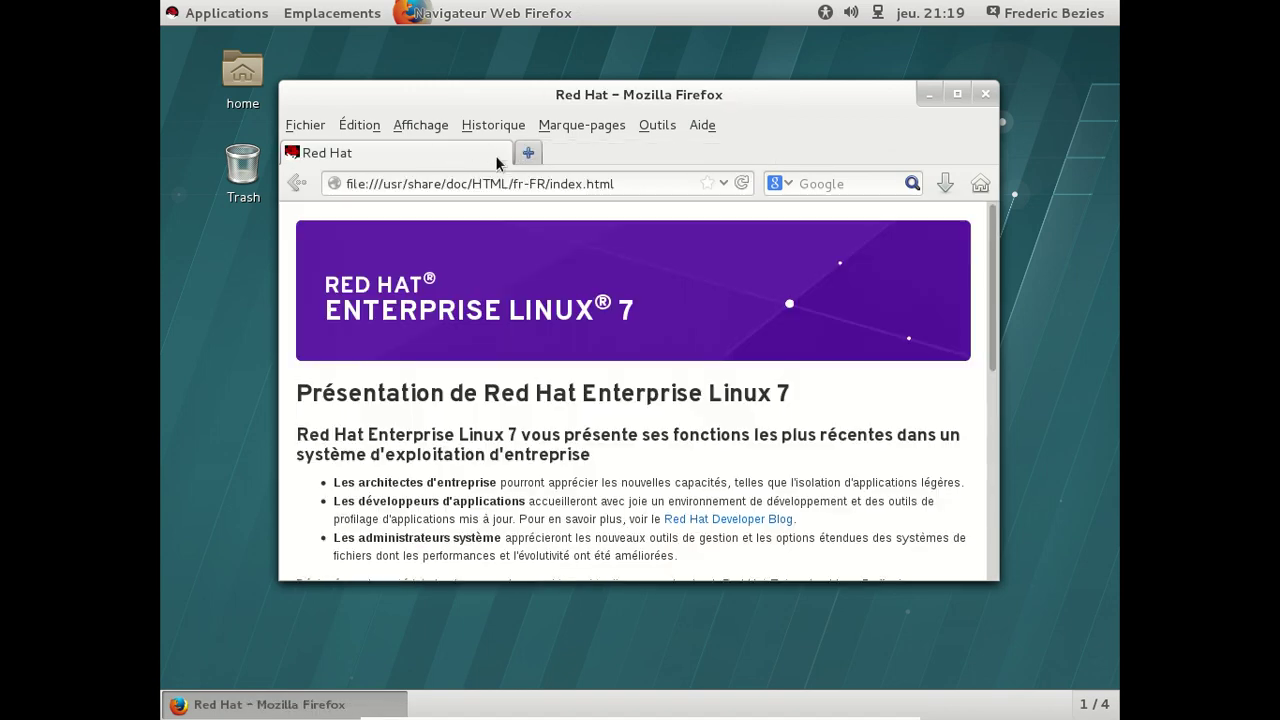
left_click(700, 125)
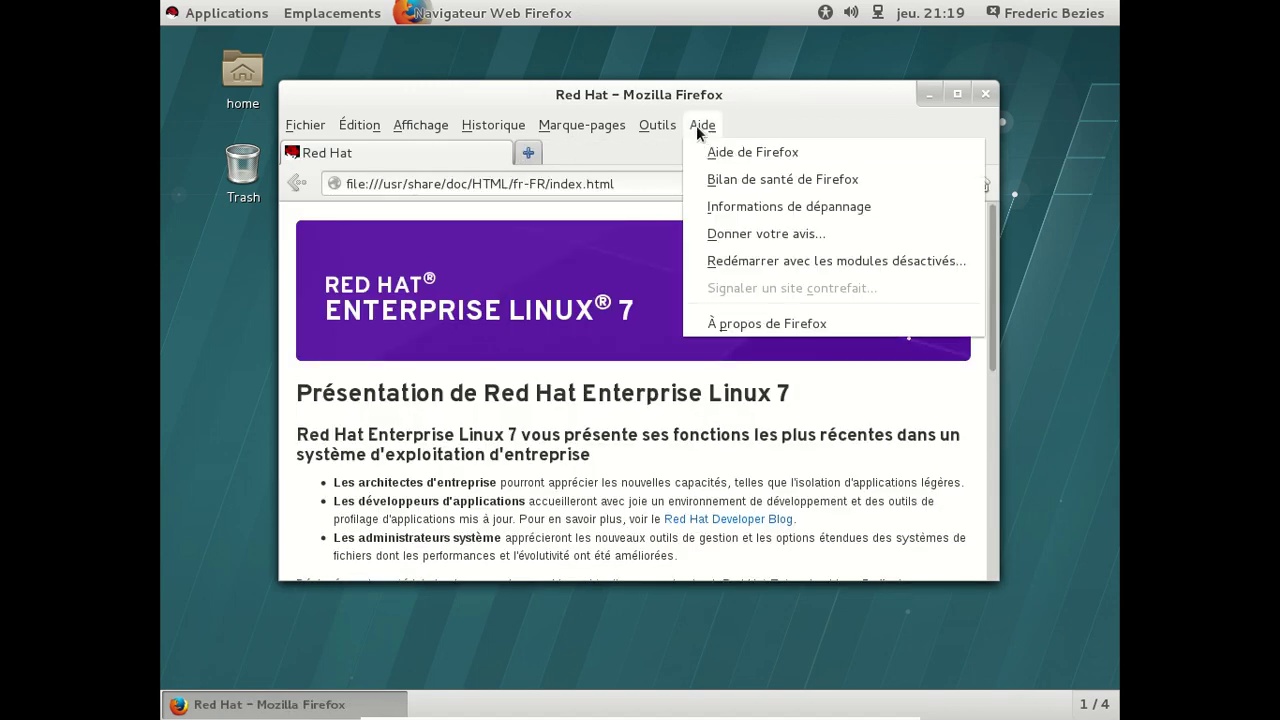
left_click(744, 322)
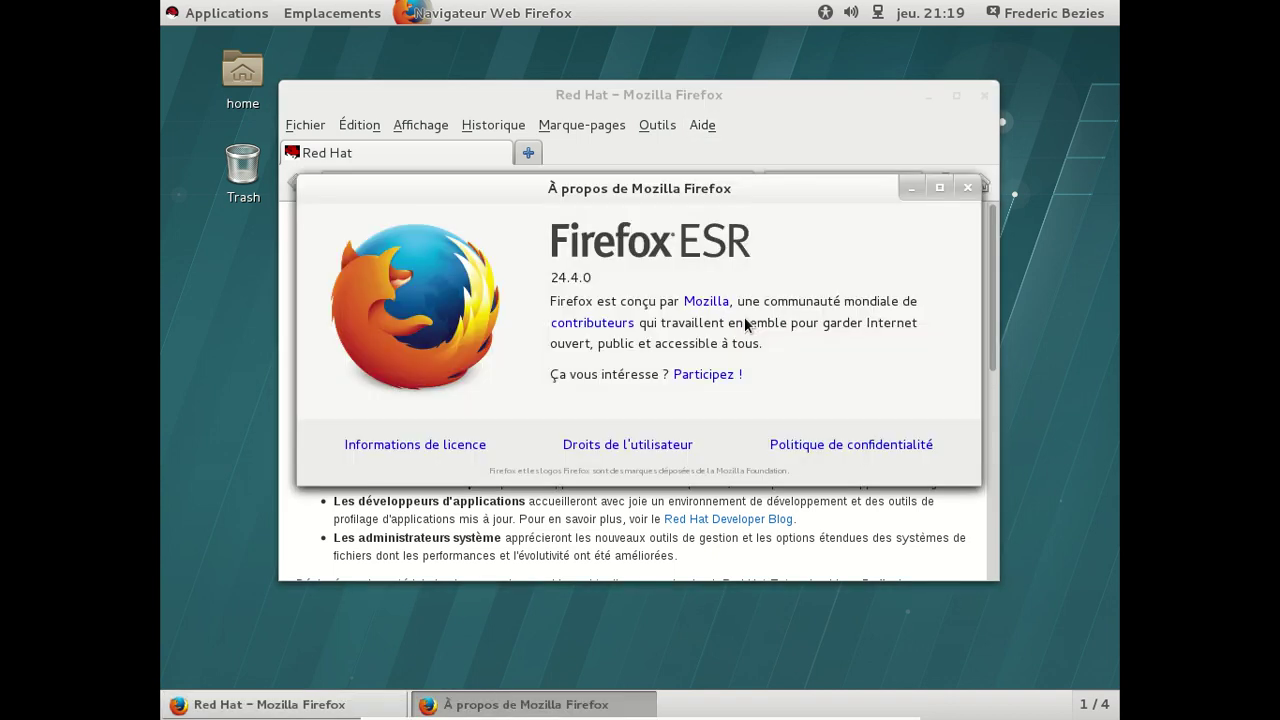
left_click(967, 188)
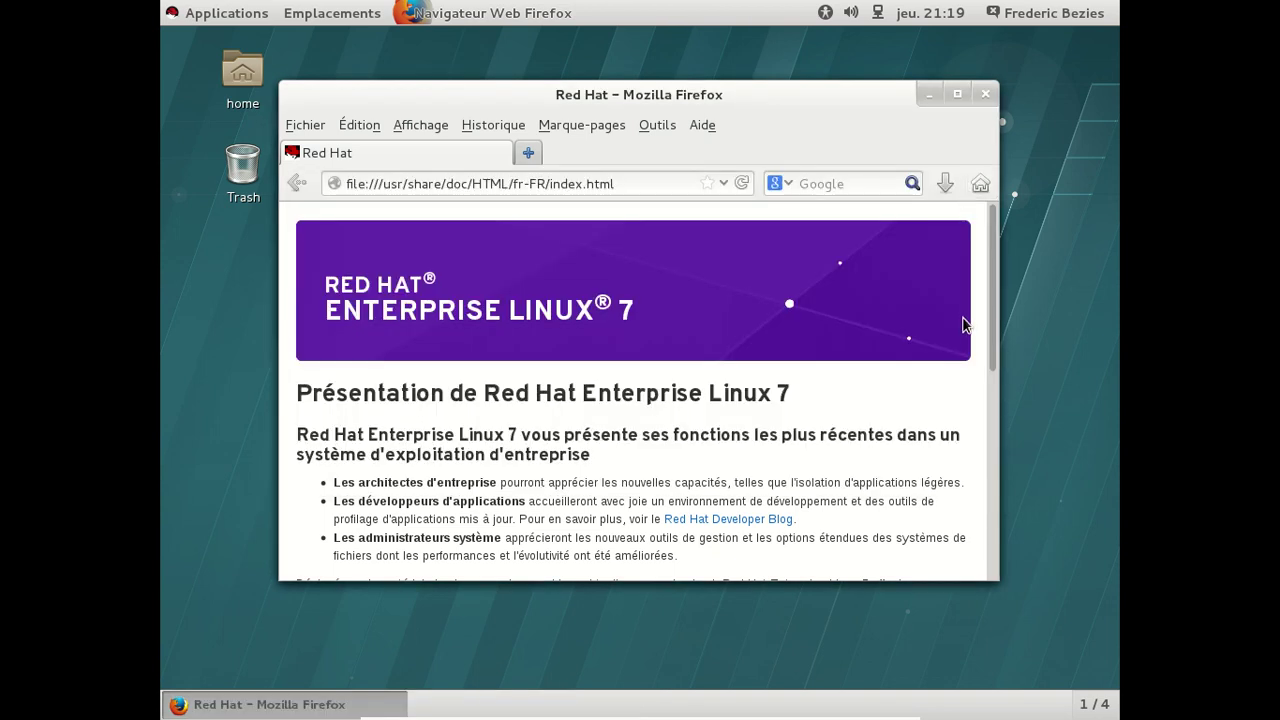
left_click_drag(995, 330, 1008, 8)
left_click(983, 95)
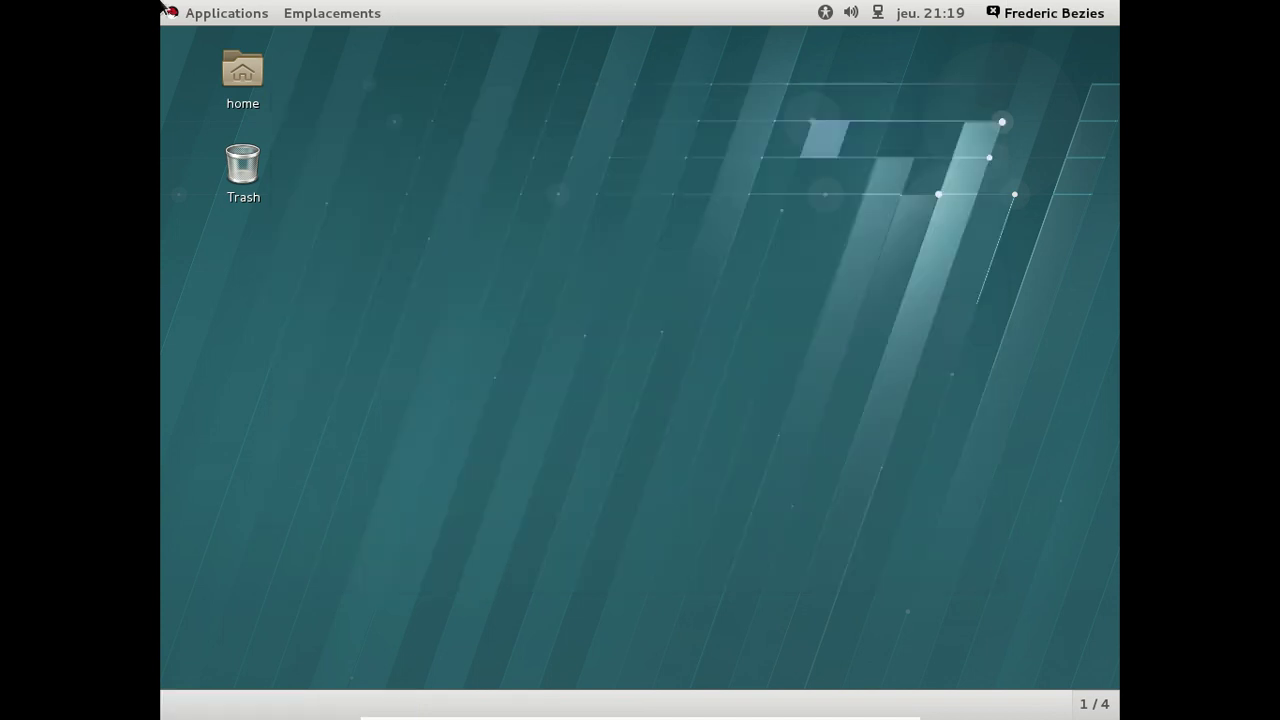
View the activities overview with its favourites and workspaces, and return to the desktop.
mouse_move(161, 1)
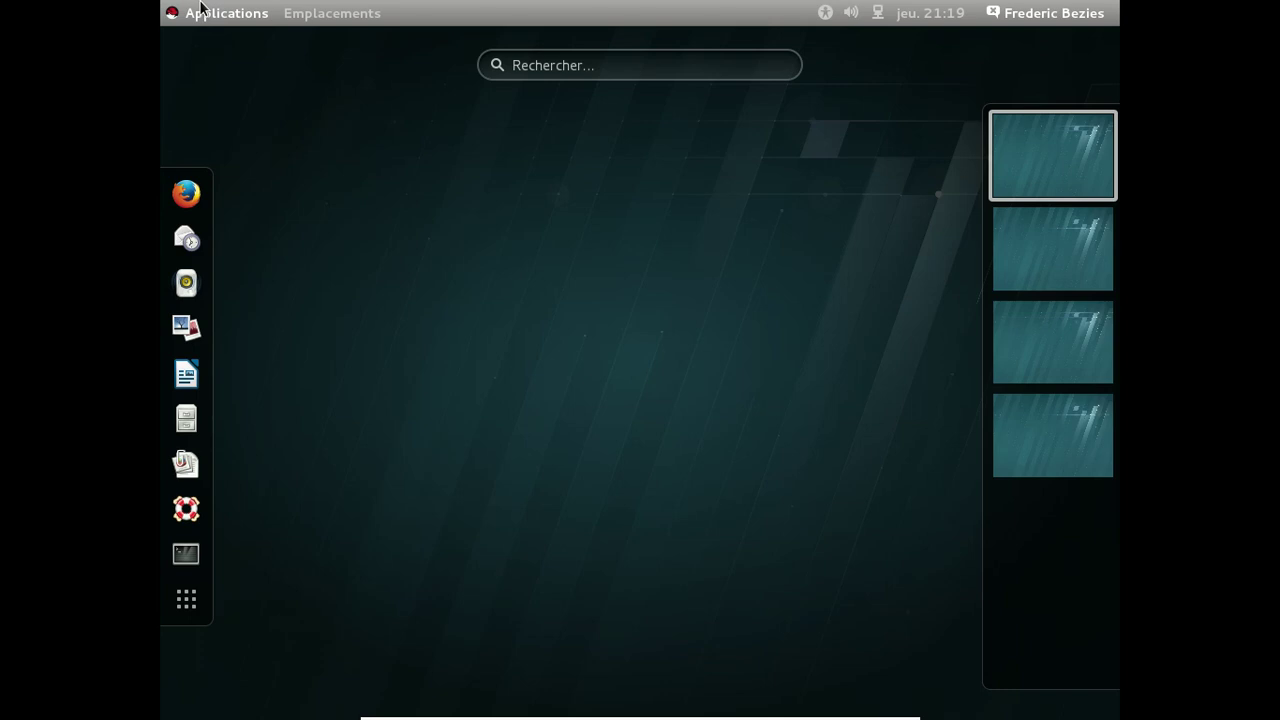
left_click(200, 8)
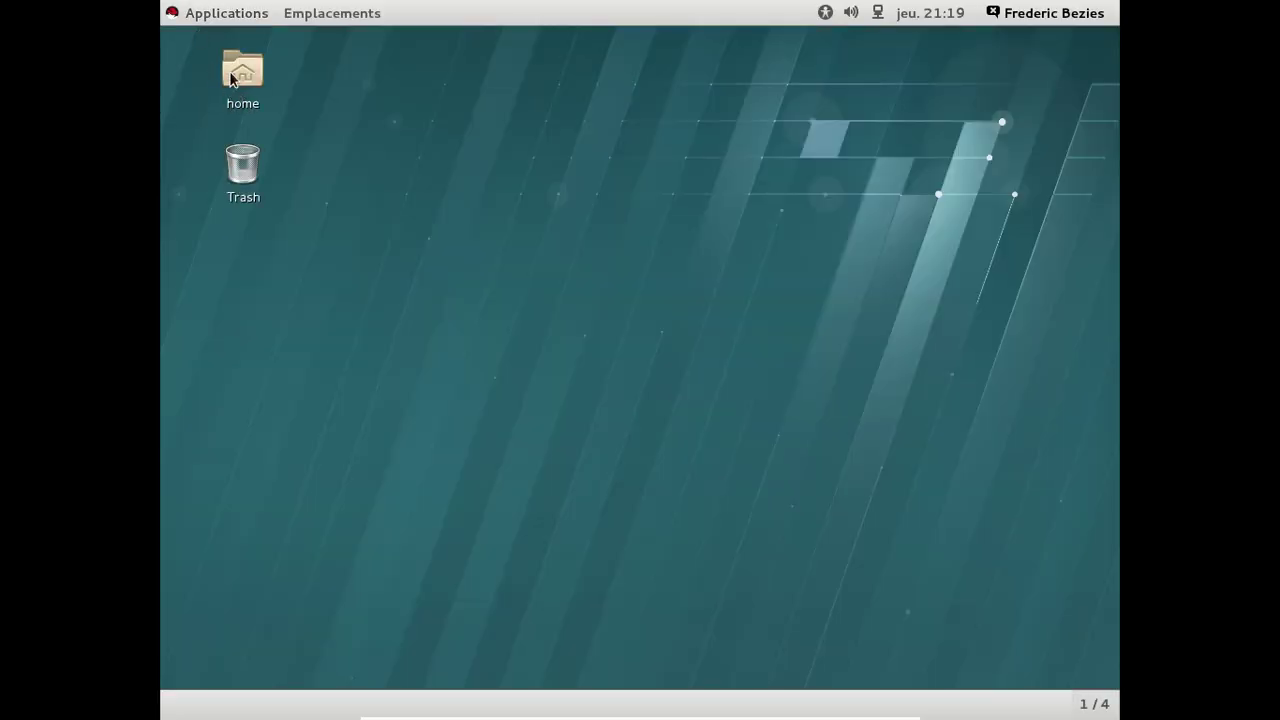
Check for available updates with Mise à jour des logiciels from the system tools, and close it.
left_click(218, 17)
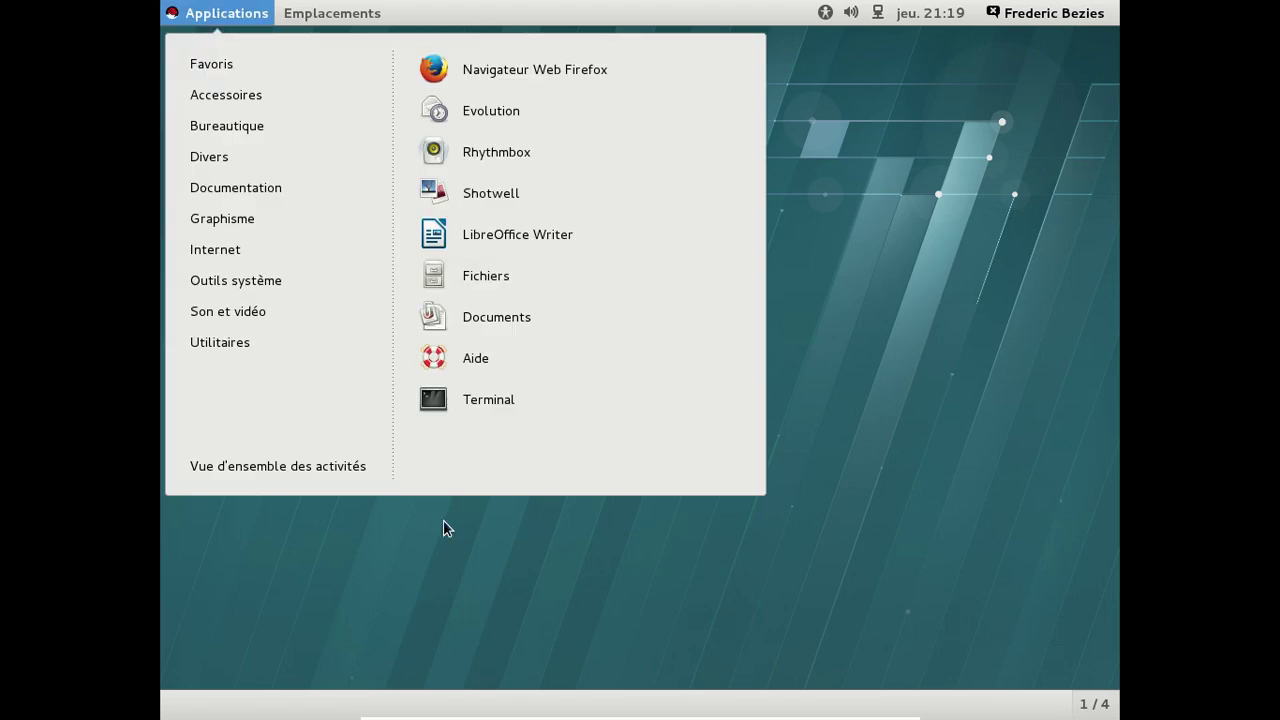
mouse_move(218, 314)
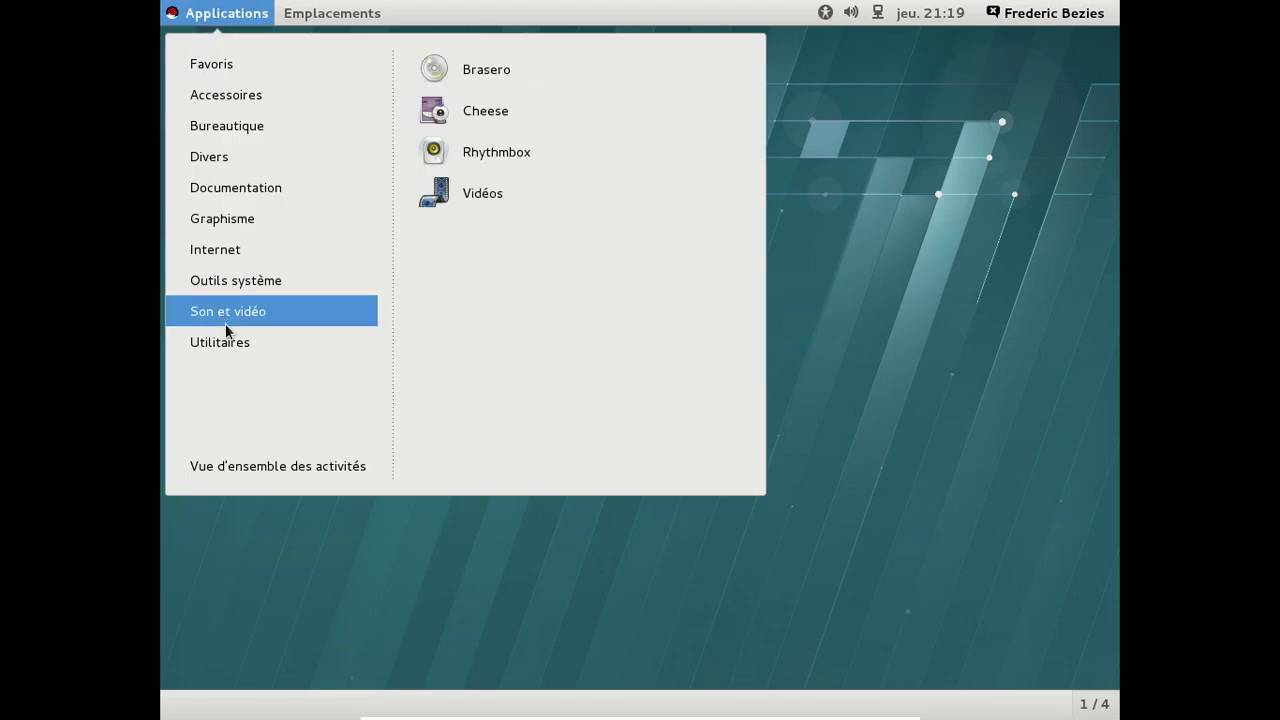
mouse_move(227, 158)
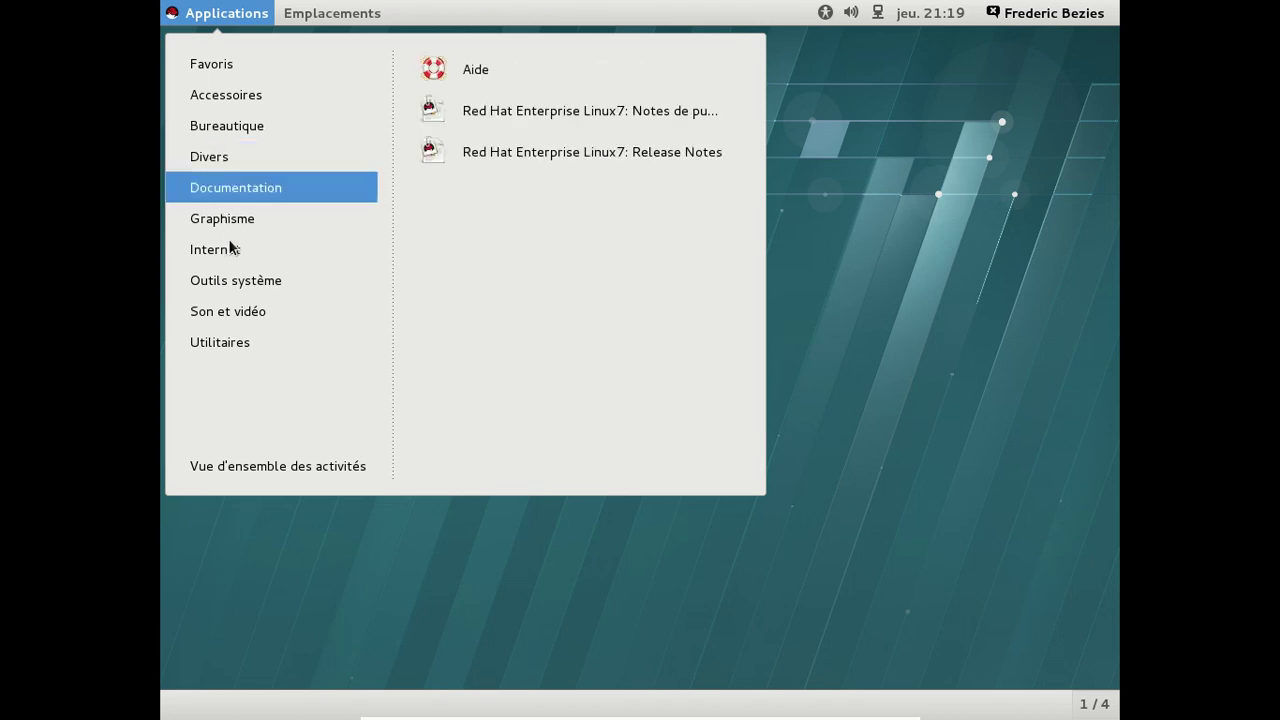
mouse_move(236, 283)
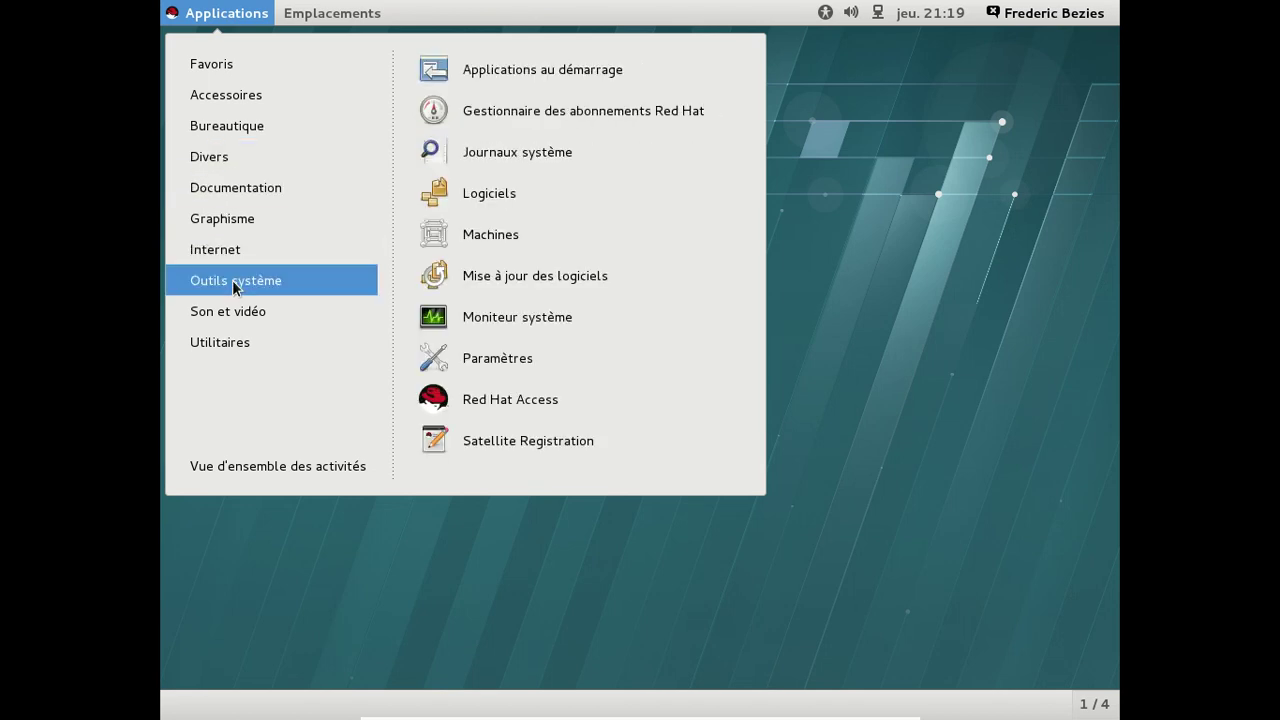
left_click(503, 276)
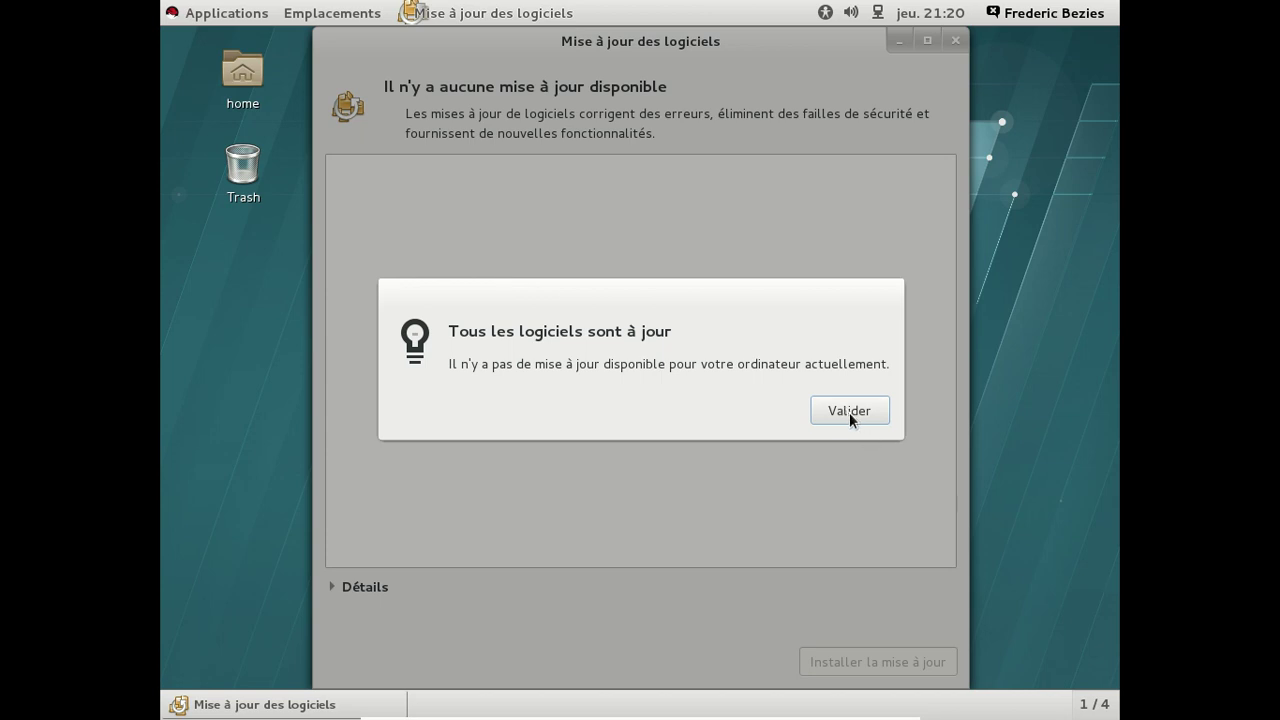
left_click(844, 412)
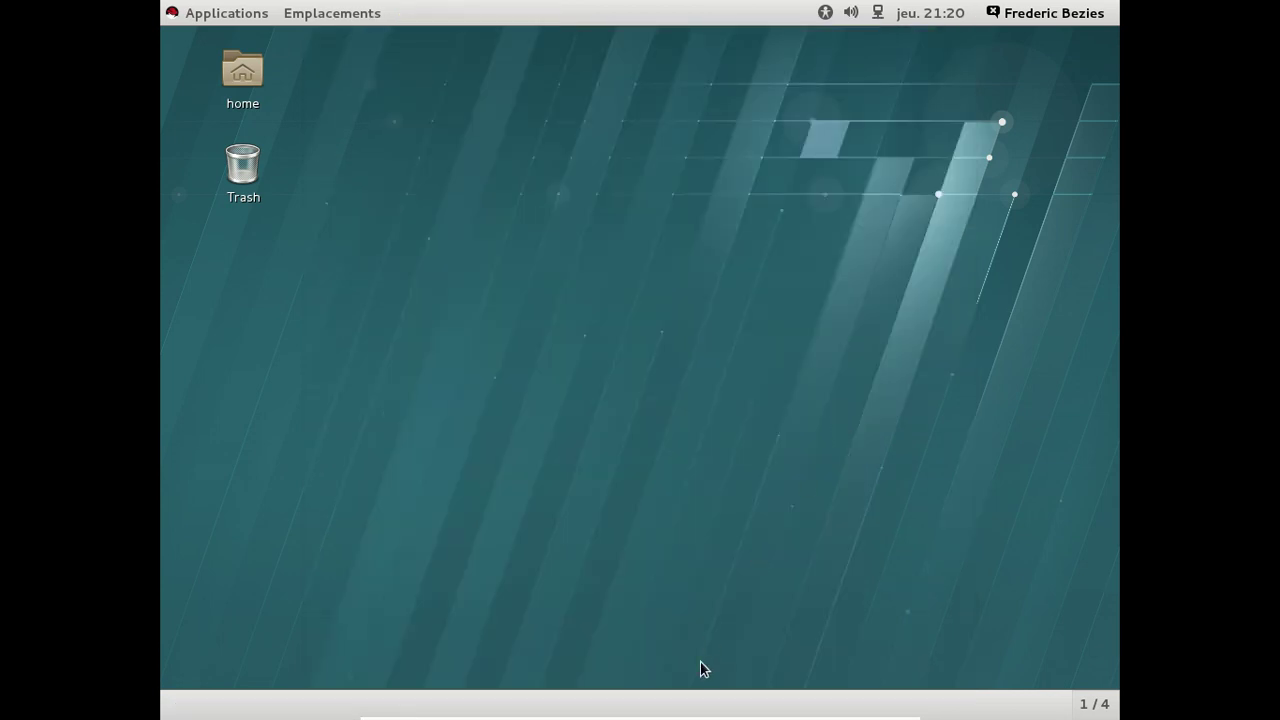
Open Logiciels from the system tools, dismiss the system registration notification, and close the package manager.
left_click(241, 13)
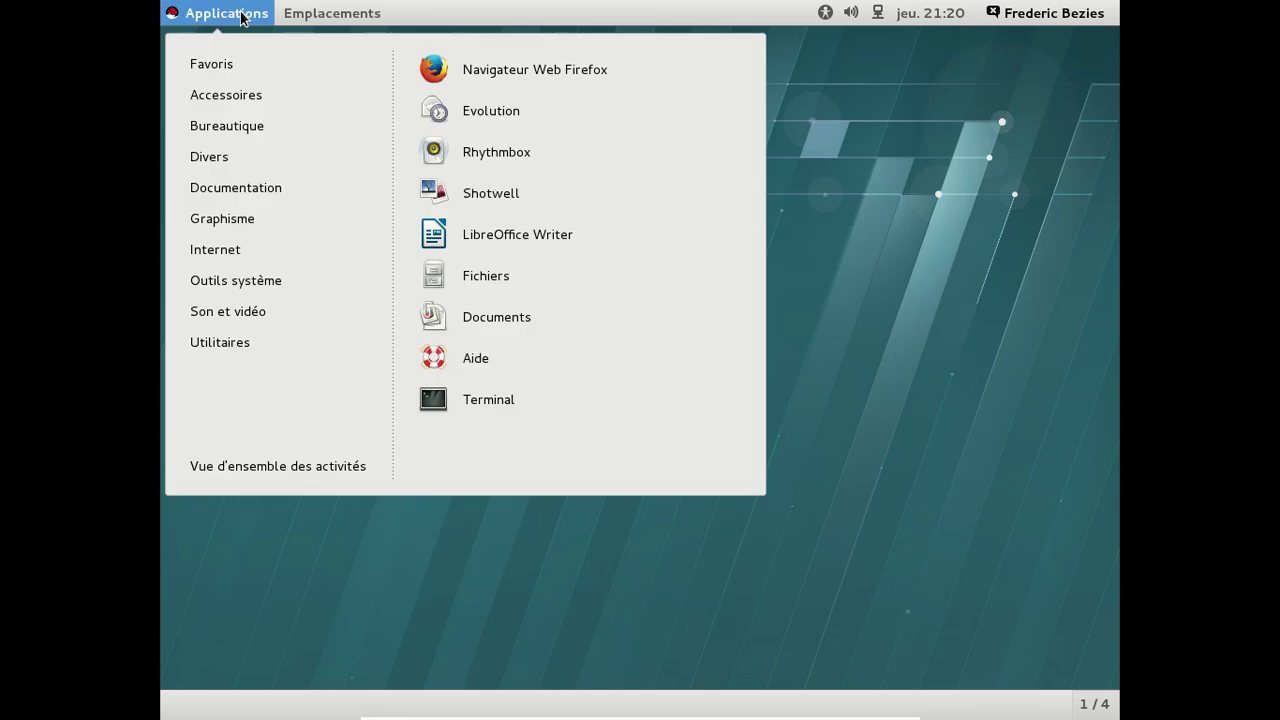
left_click(306, 222)
left_click(257, 150)
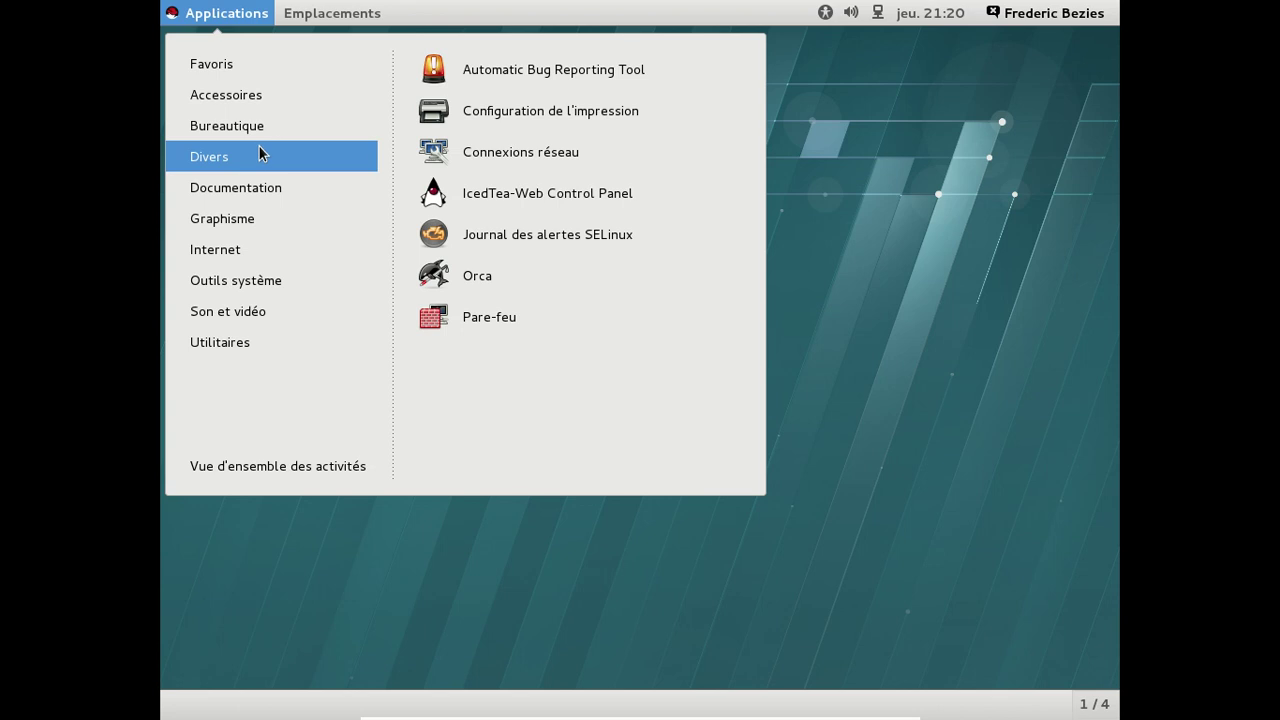
mouse_move(237, 255)
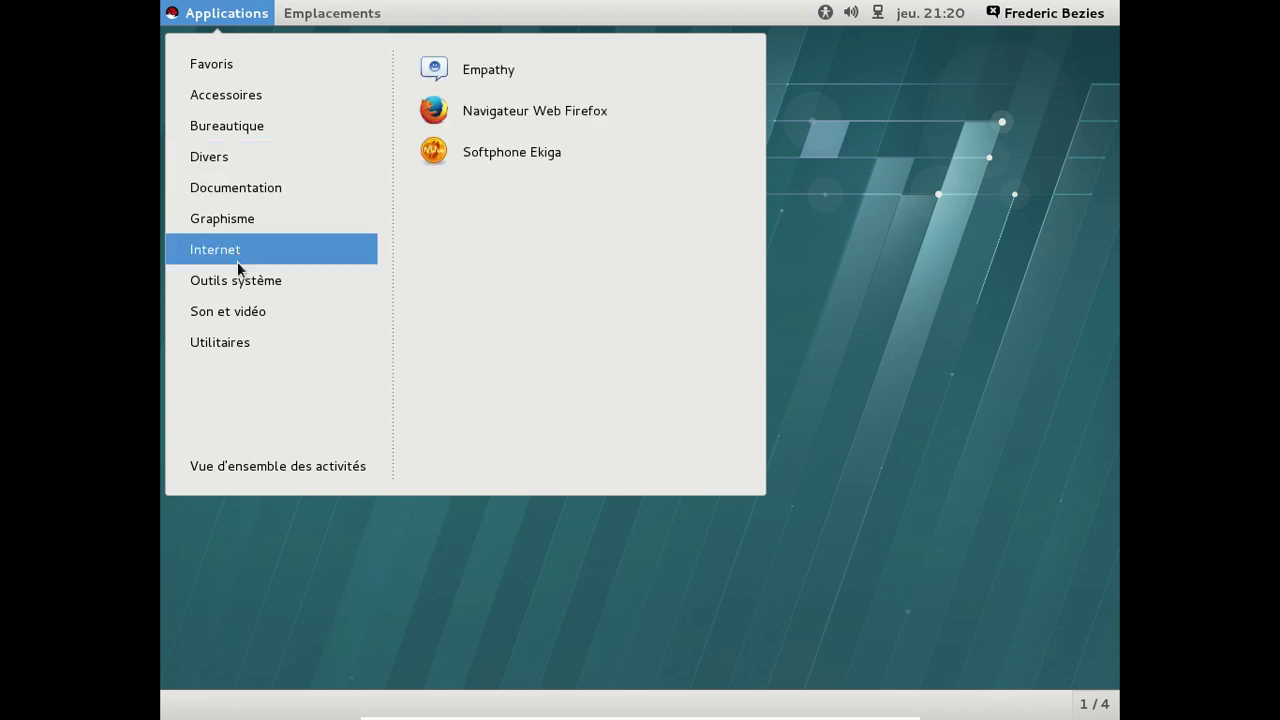
mouse_move(237, 289)
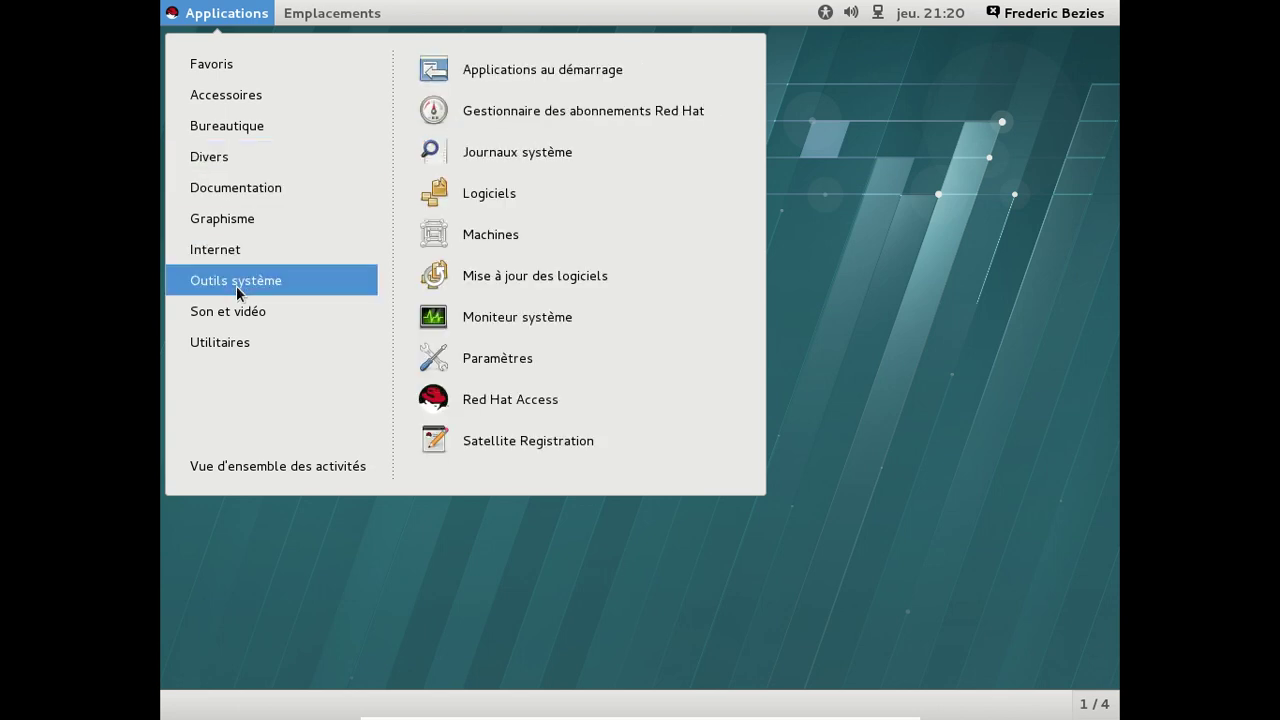
left_click(543, 191)
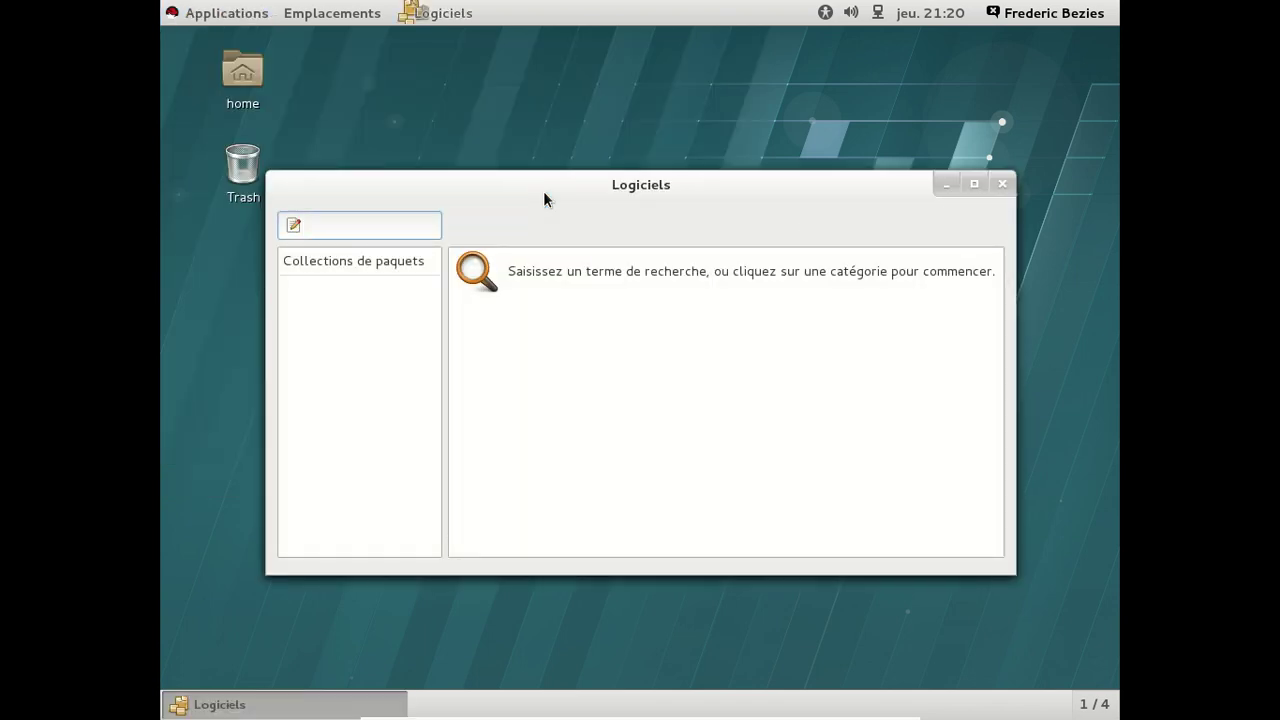
mouse_move(665, 708)
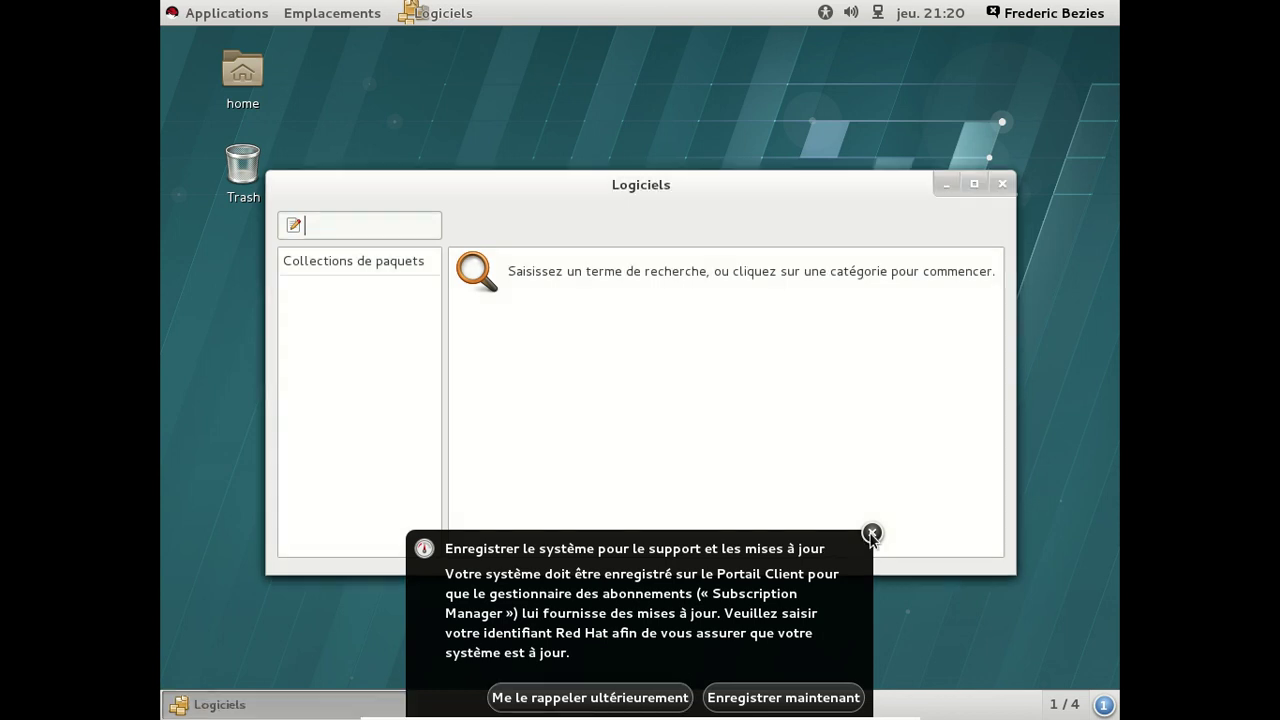
left_click(872, 533)
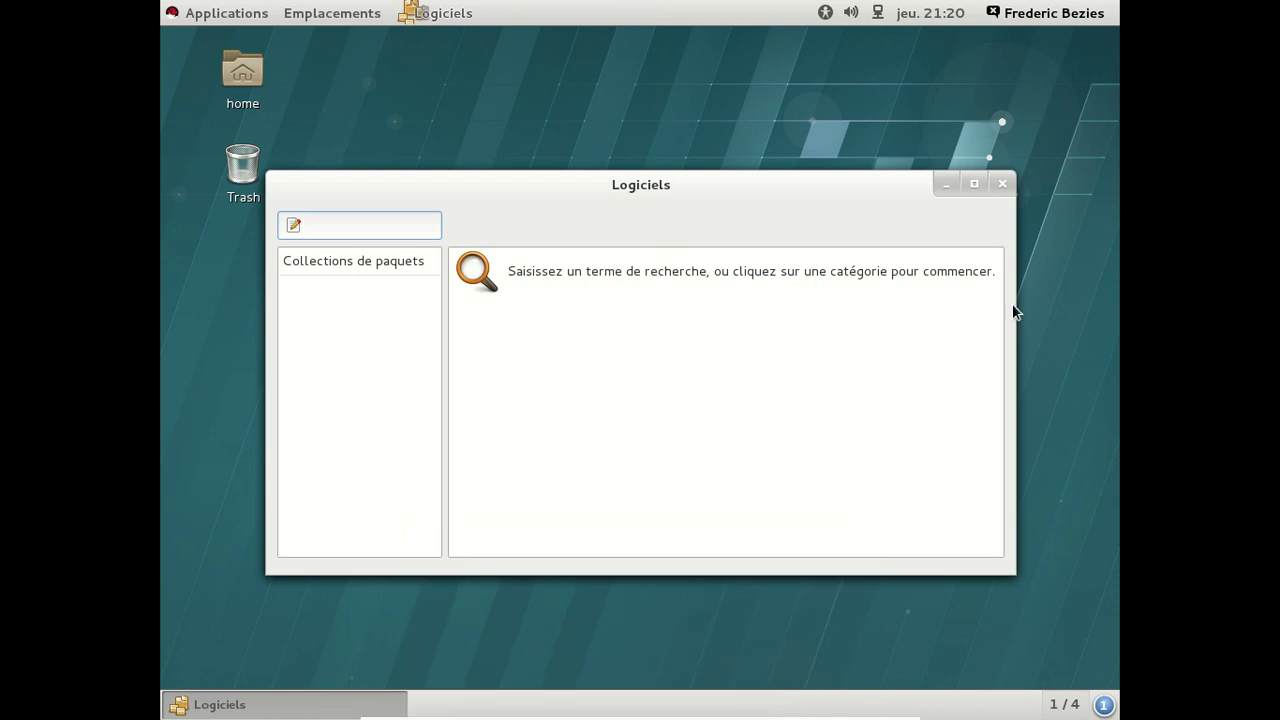
left_click(1001, 183)
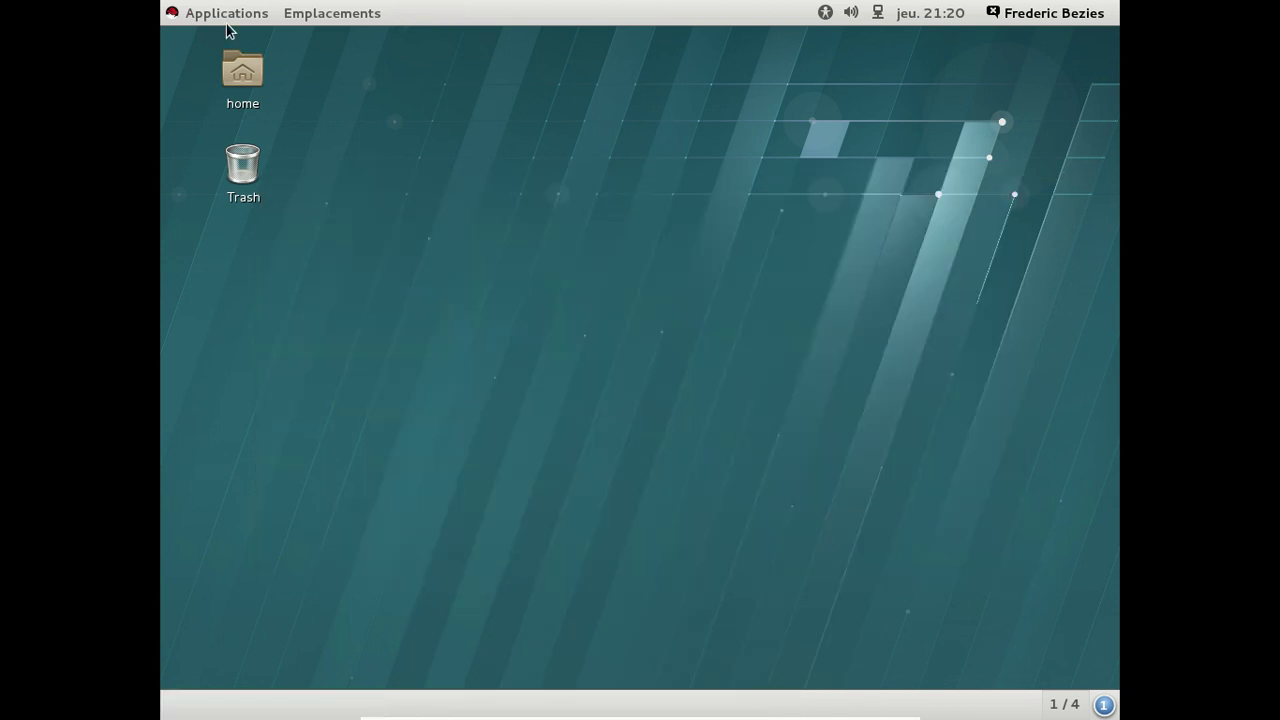
Launch Pare-feu from the Divers applications and authenticate with the account password.
left_click(226, 14)
mouse_move(230, 181)
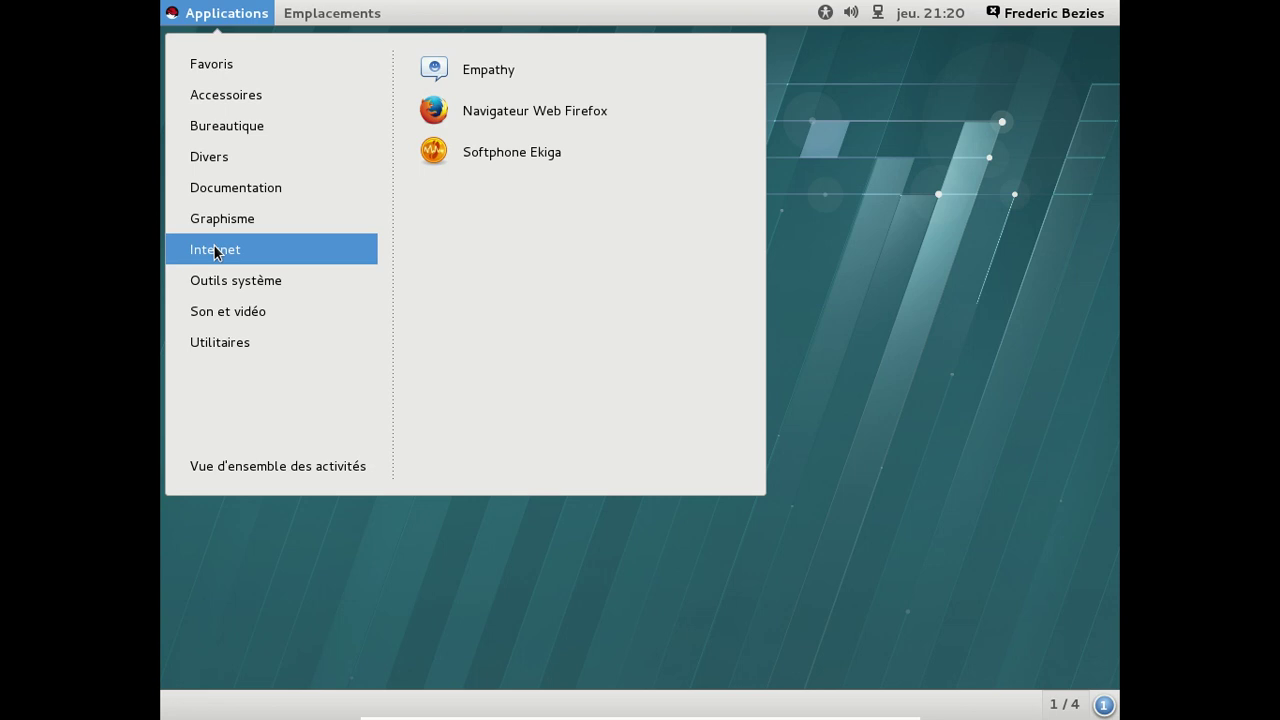
mouse_move(220, 284)
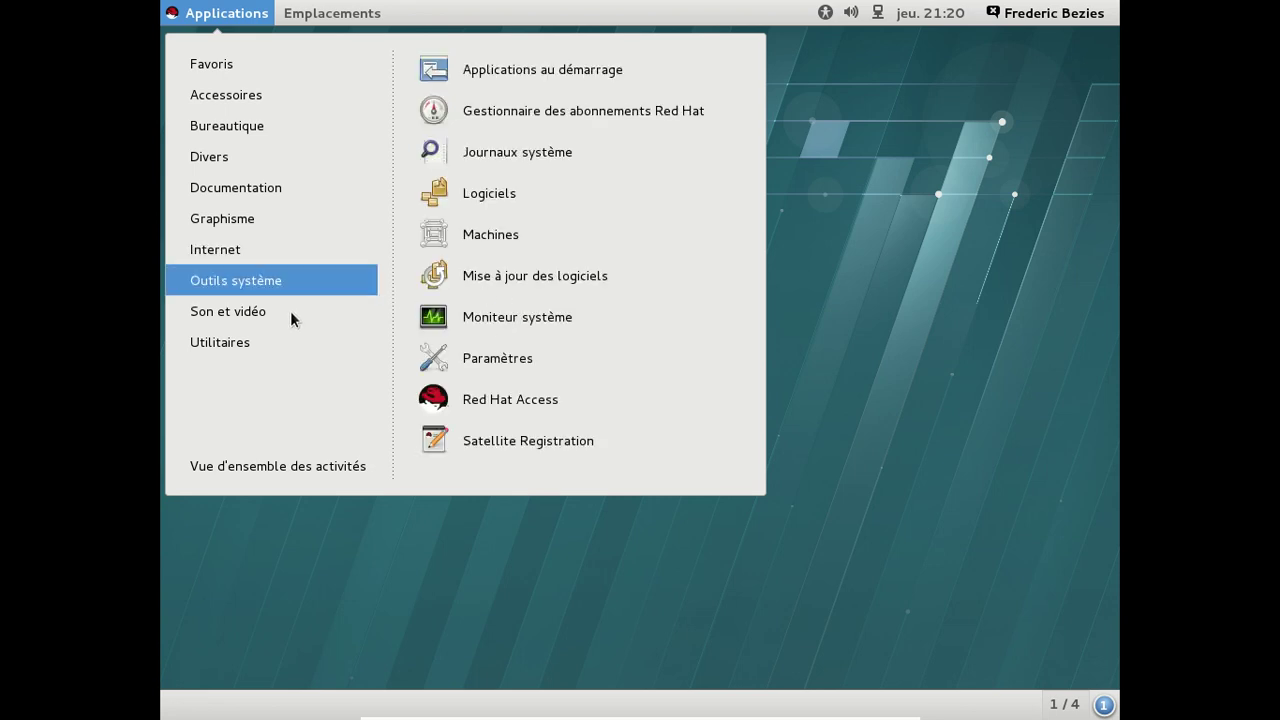
mouse_move(261, 341)
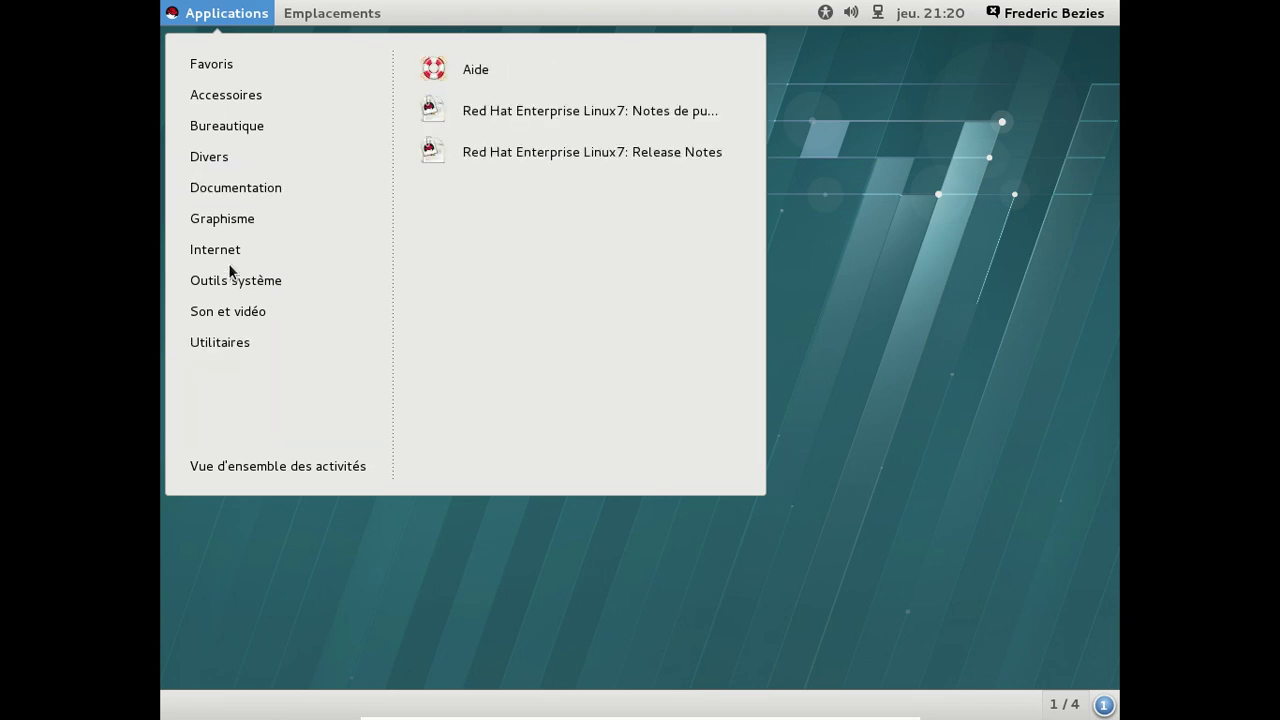
mouse_move(231, 250)
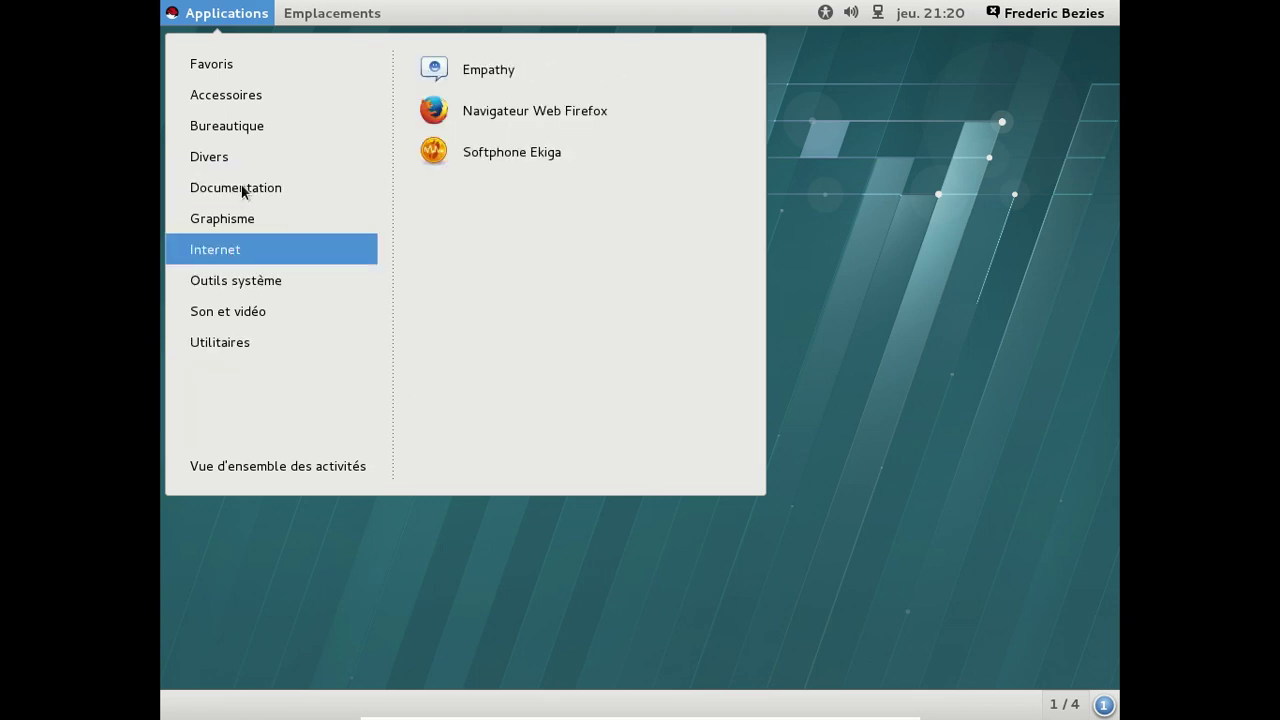
mouse_move(242, 156)
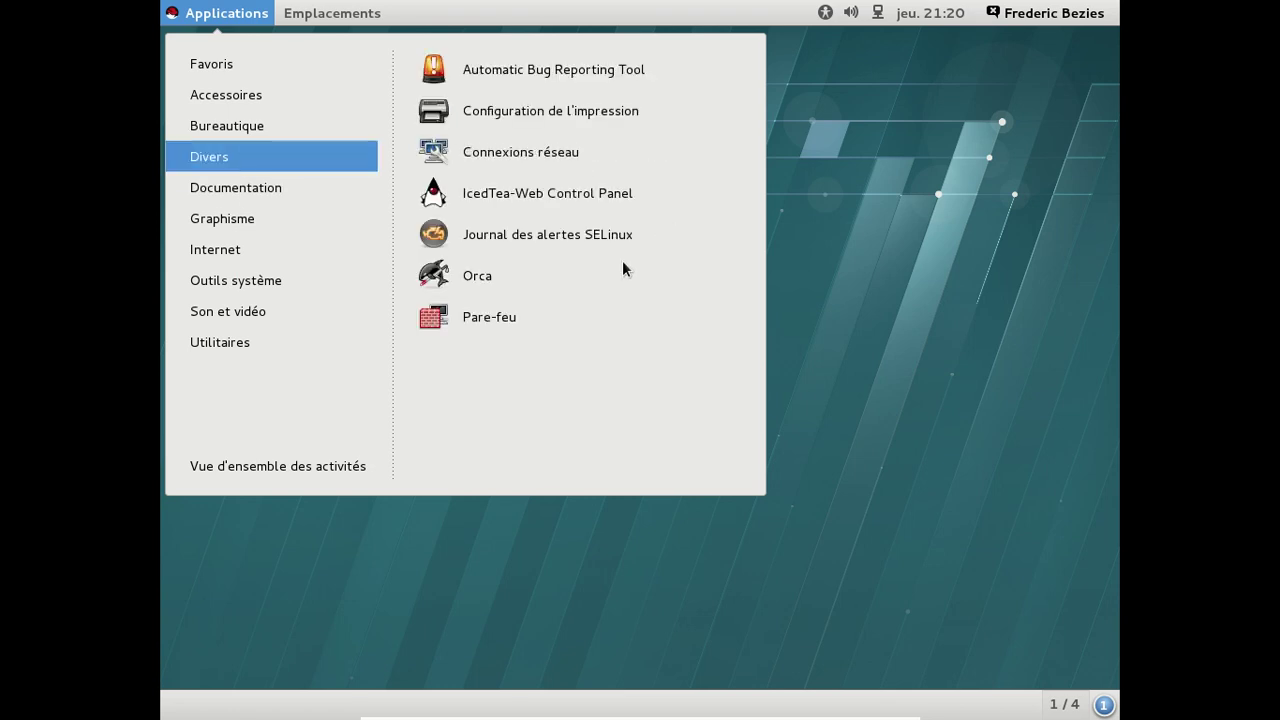
left_click(558, 313)
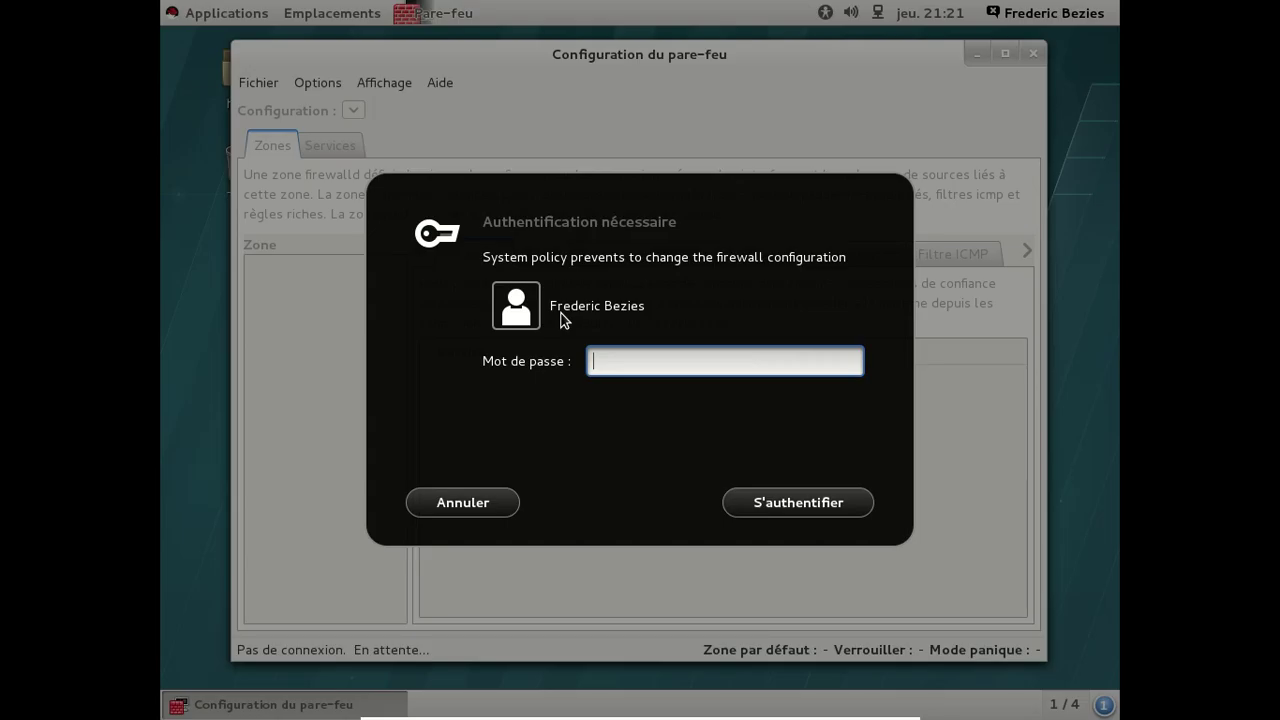
type("*********")
key("Return")
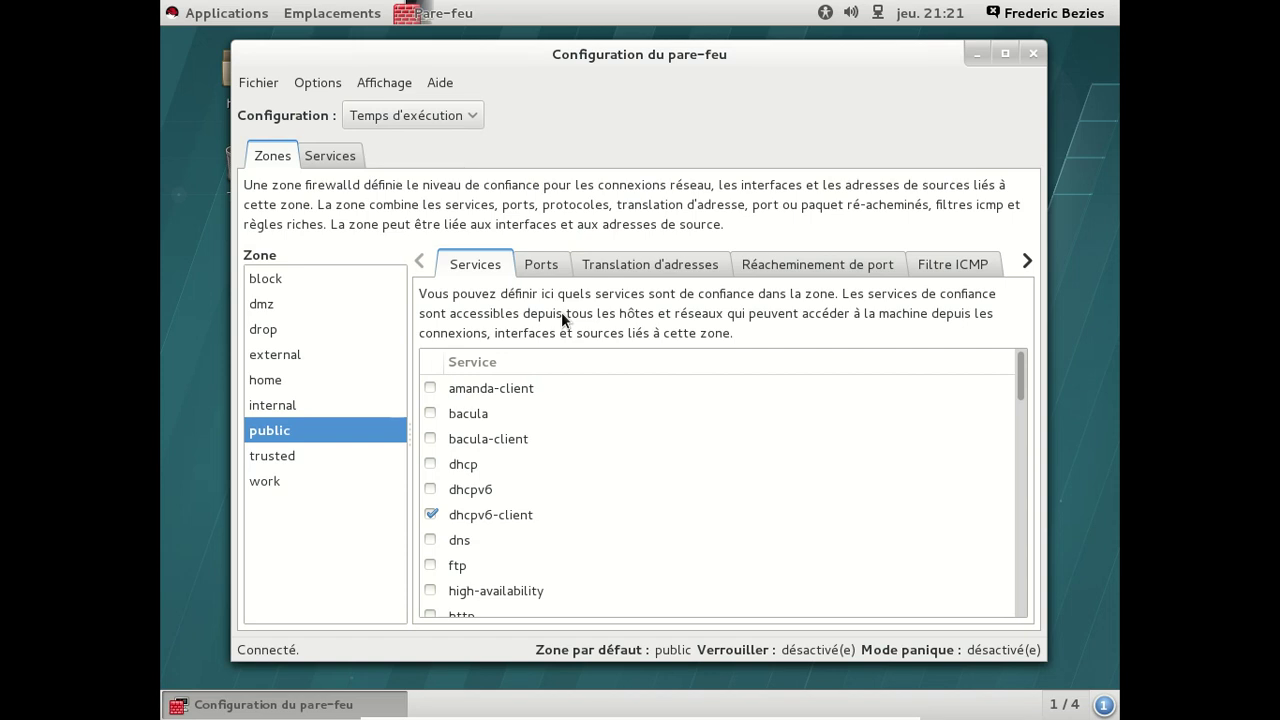
Review the public zone's ports, address translation, port forwarding, ICMP filter and rich rules, and return to its services.
left_click(543, 270)
left_click(607, 263)
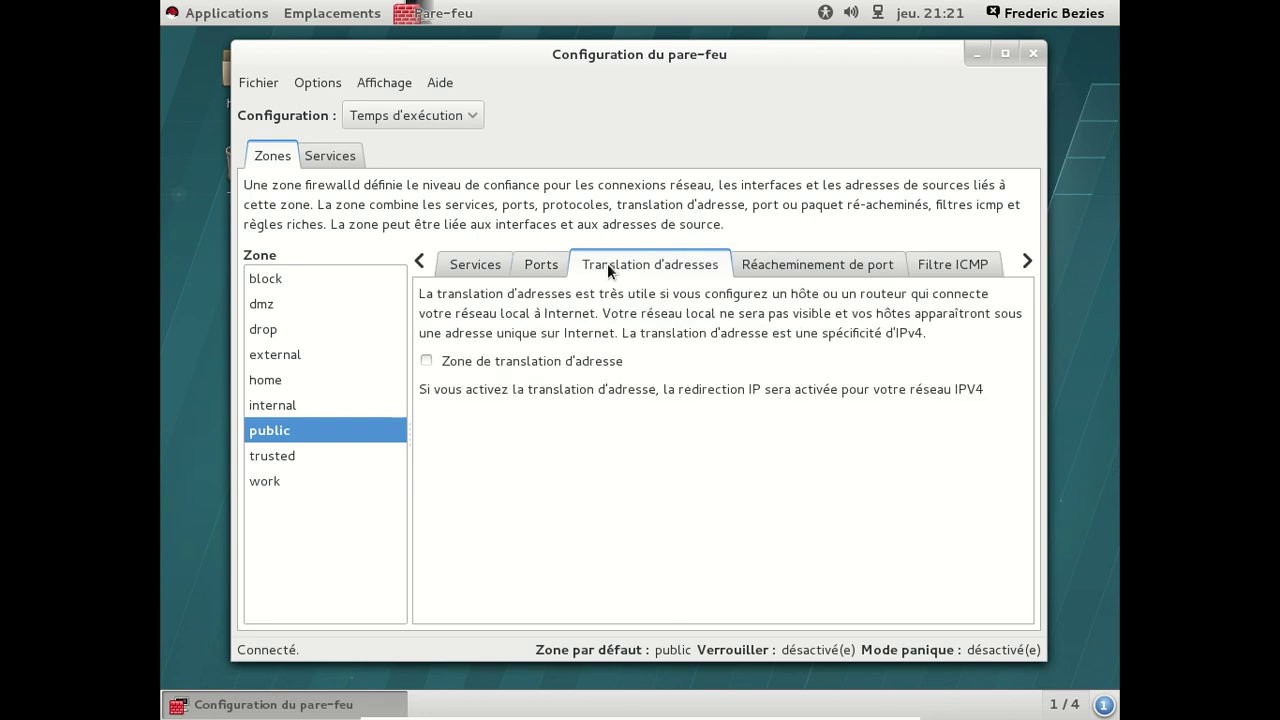
left_click(776, 267)
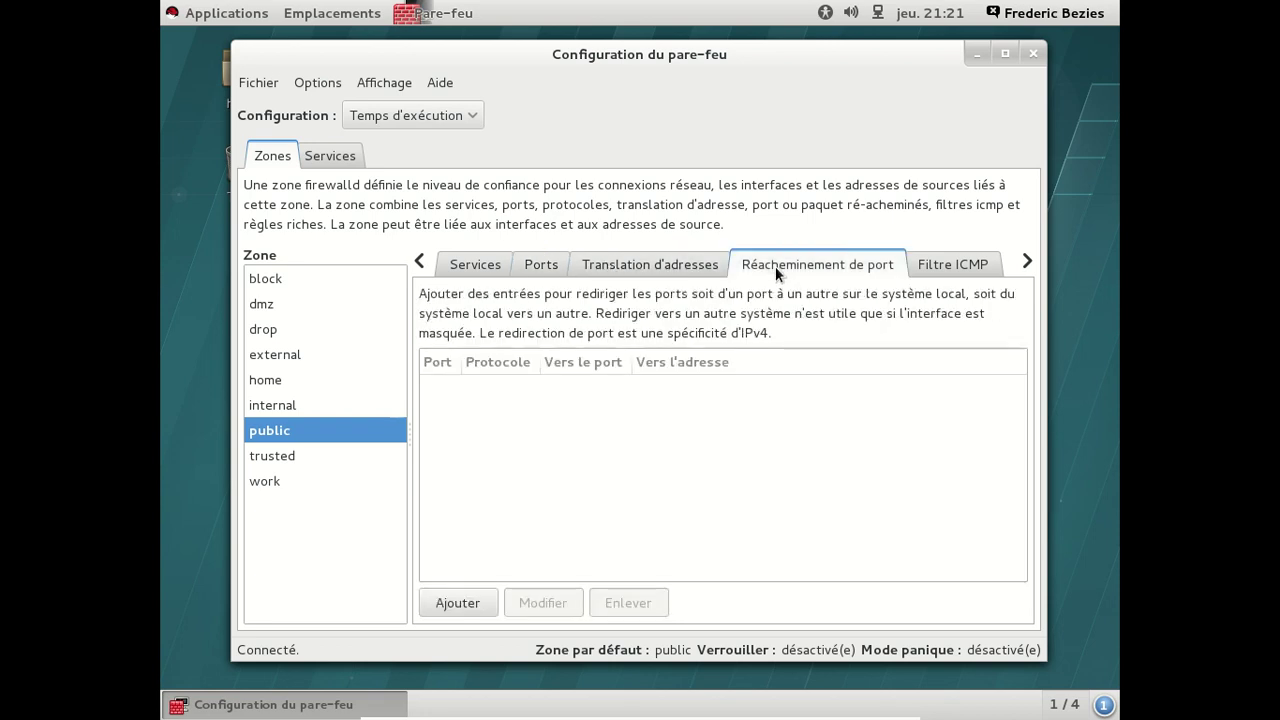
left_click(944, 262)
left_click(1027, 262)
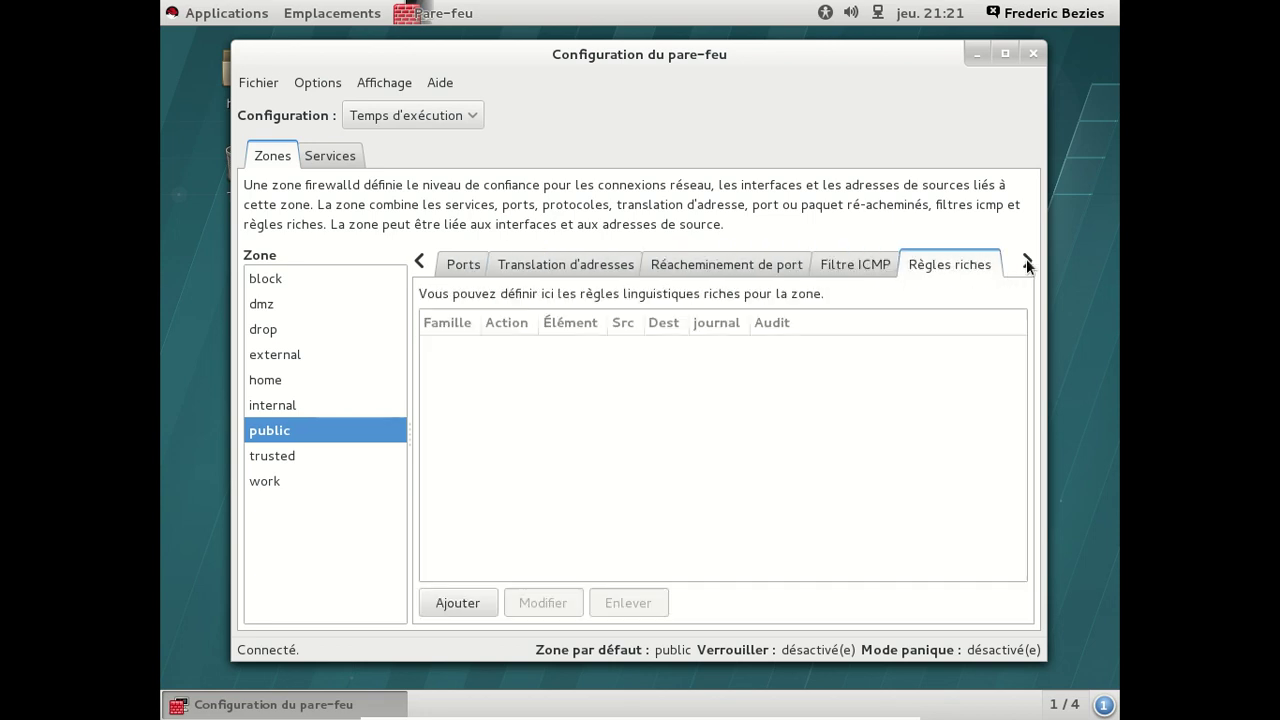
left_click(422, 260)
left_click(422, 260)
left_click(422, 259)
left_click(422, 259)
left_click(422, 259)
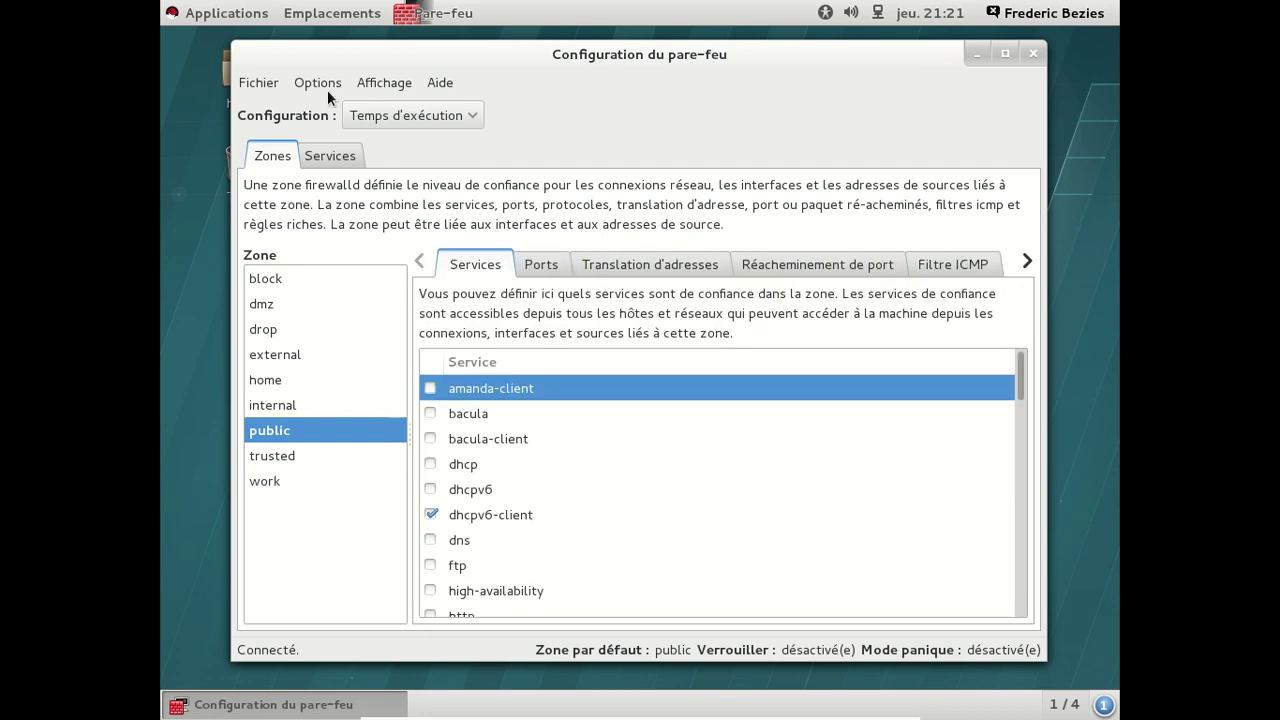
Check the firewall's service definitions, look through the public zone's service list, and close the firewall configuration.
left_click(322, 155)
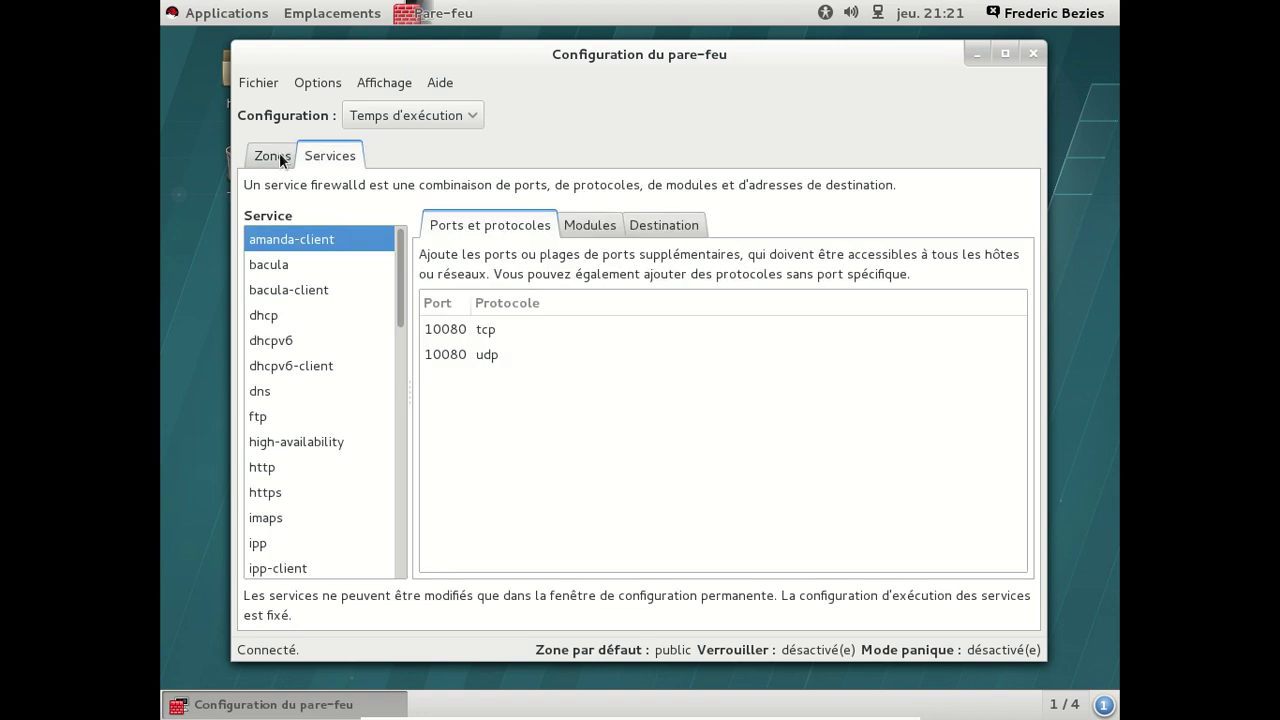
left_click(280, 158)
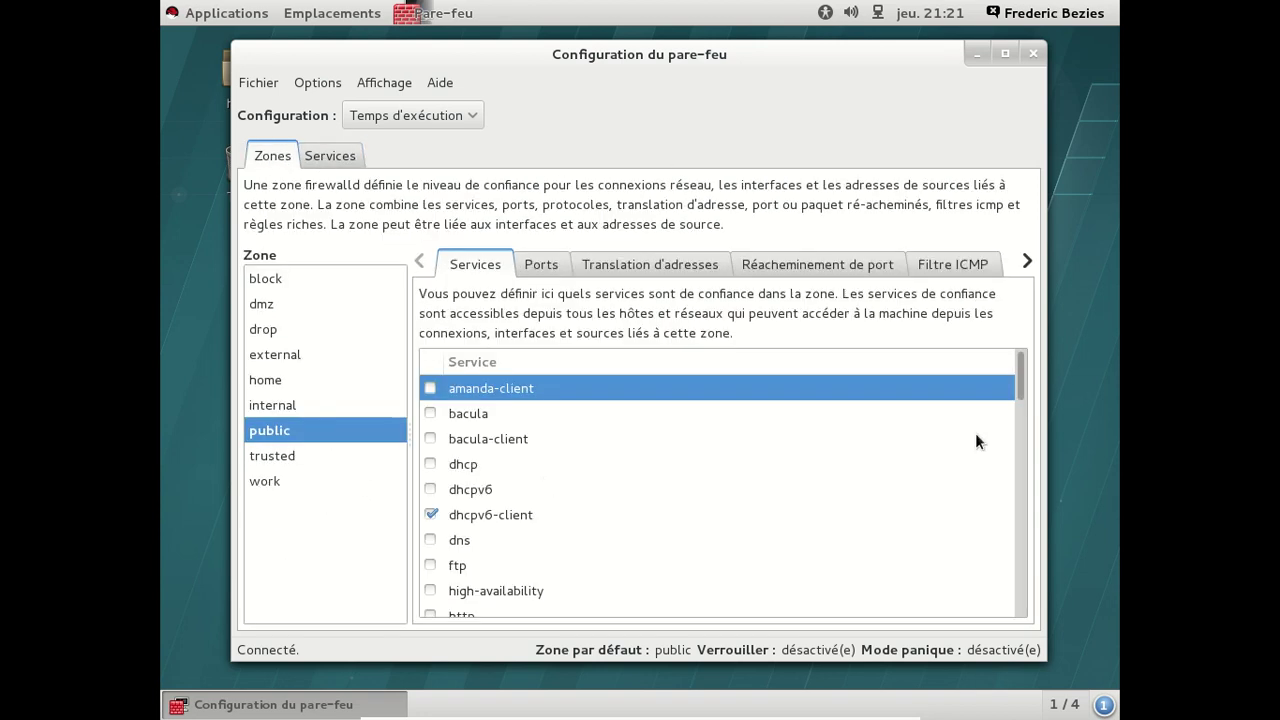
left_click_drag(1023, 372, 1004, 504)
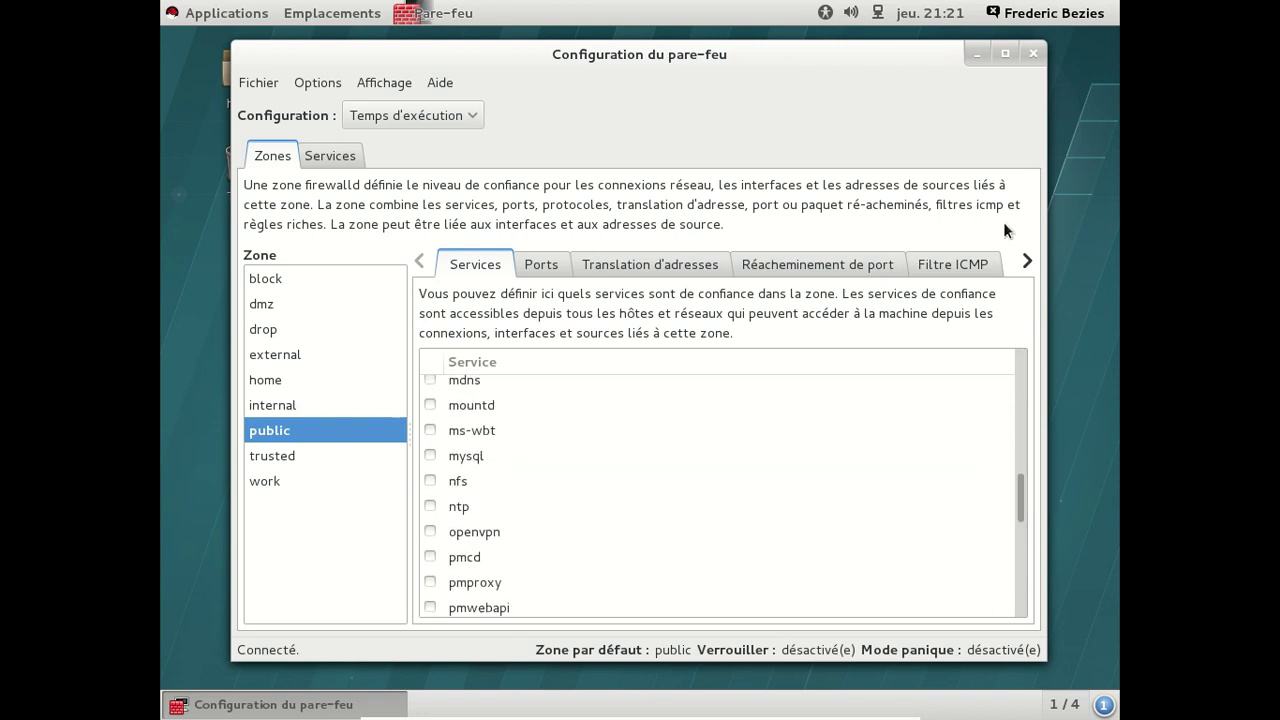
left_click(1030, 54)
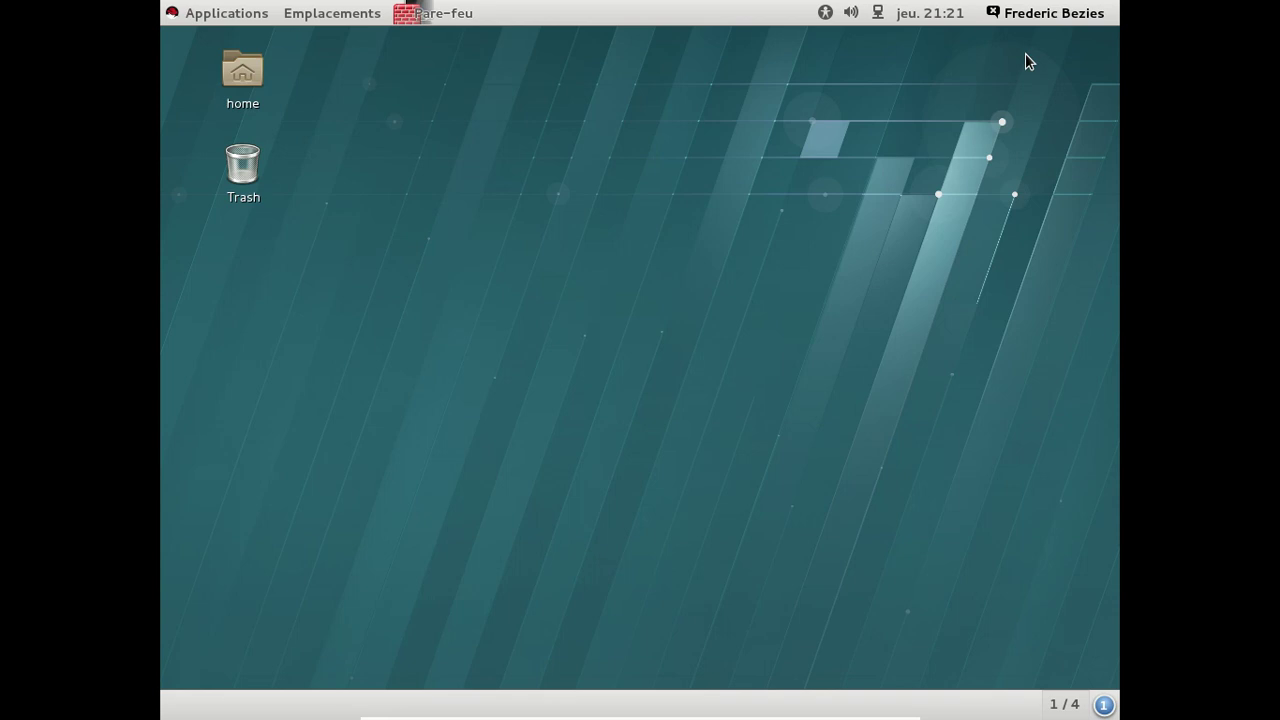
Show all installed applications in the activities overview, look through the whole grid, and leave it.
left_click(188, 18)
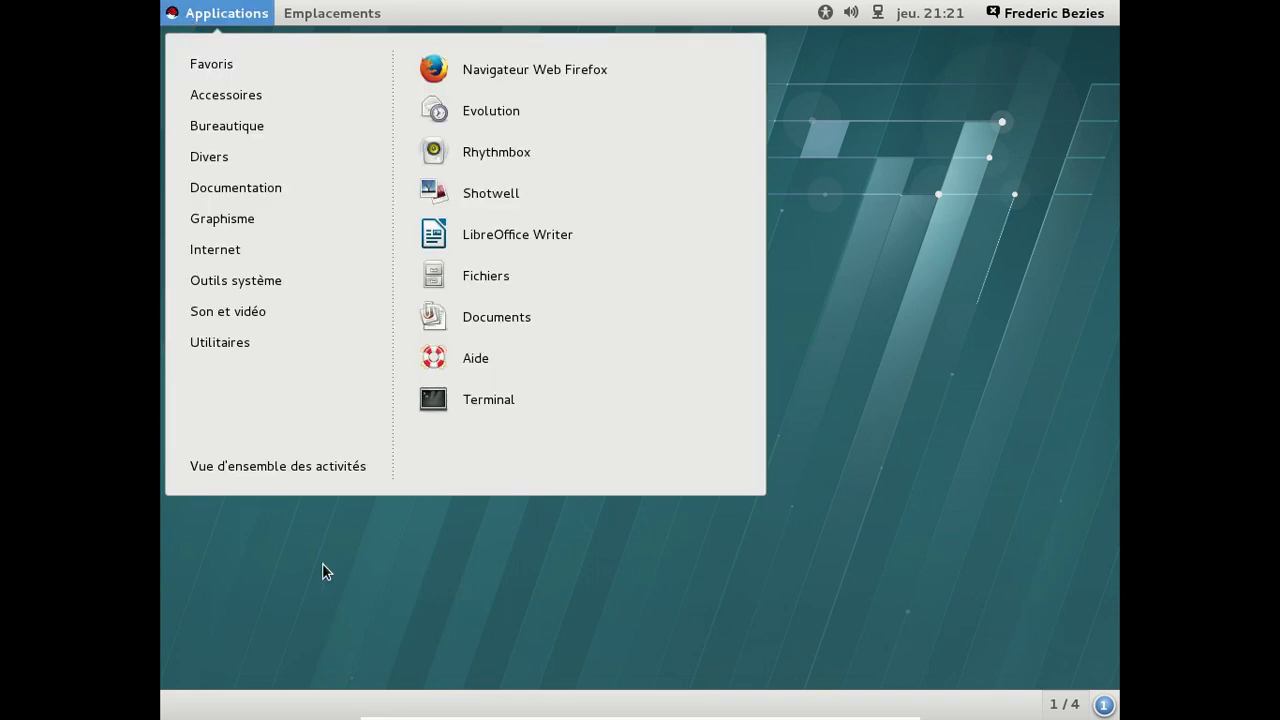
left_click(290, 467)
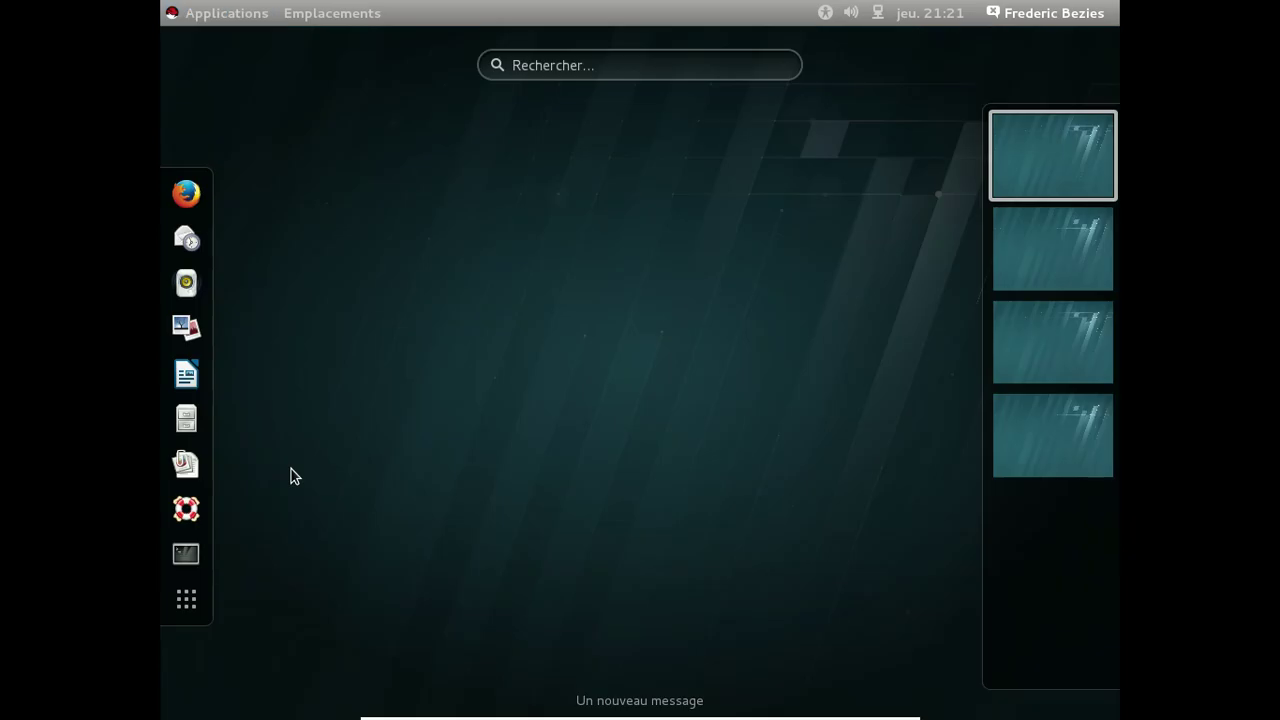
left_click(199, 600)
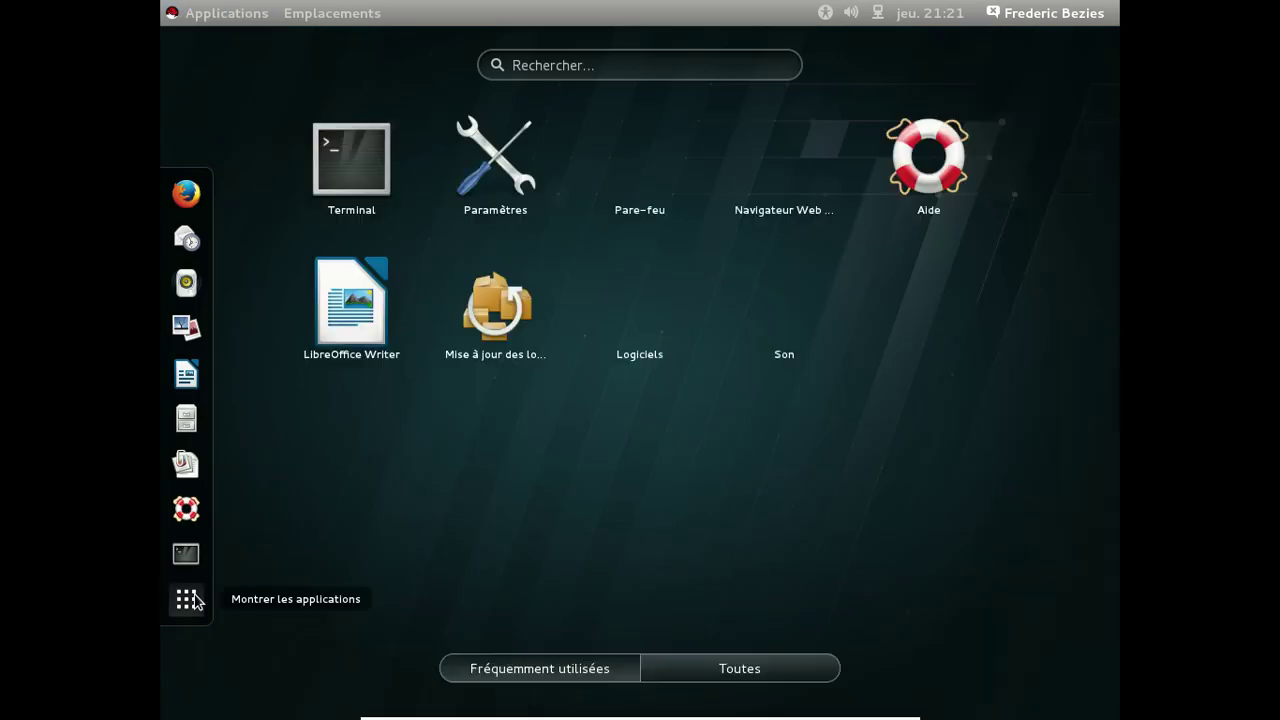
left_click(737, 667)
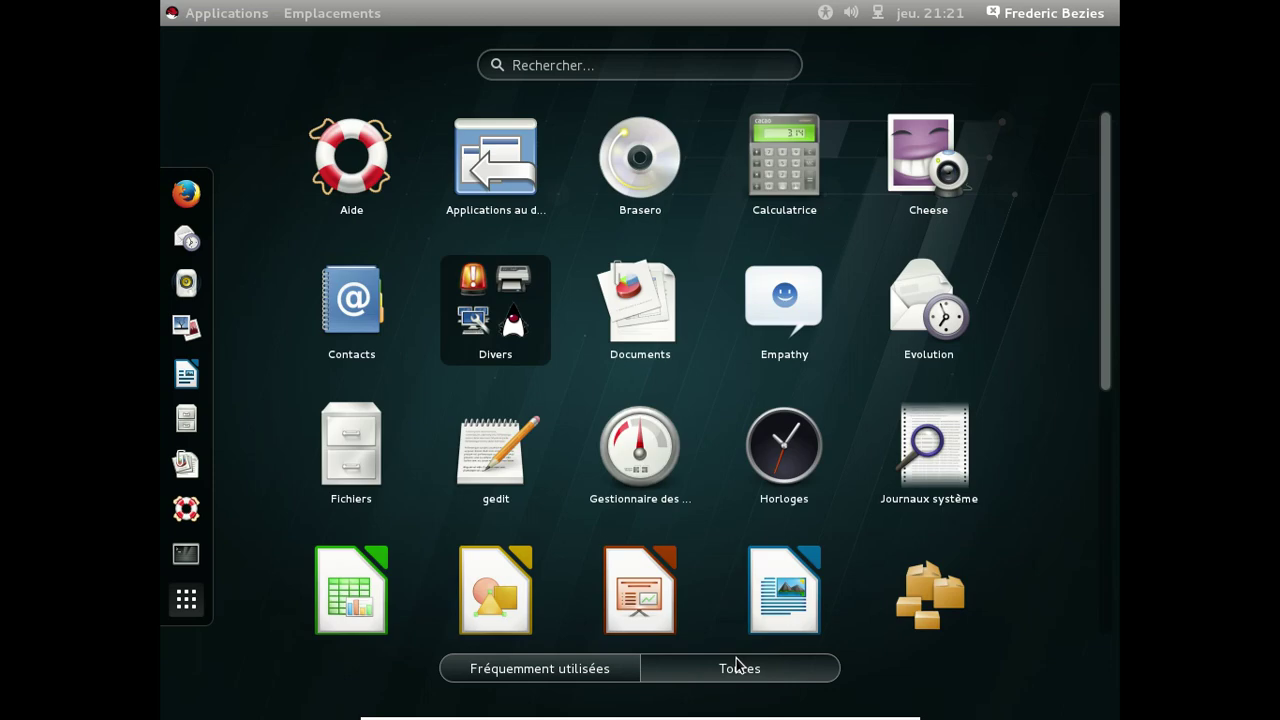
left_click_drag(1108, 218, 1080, 514)
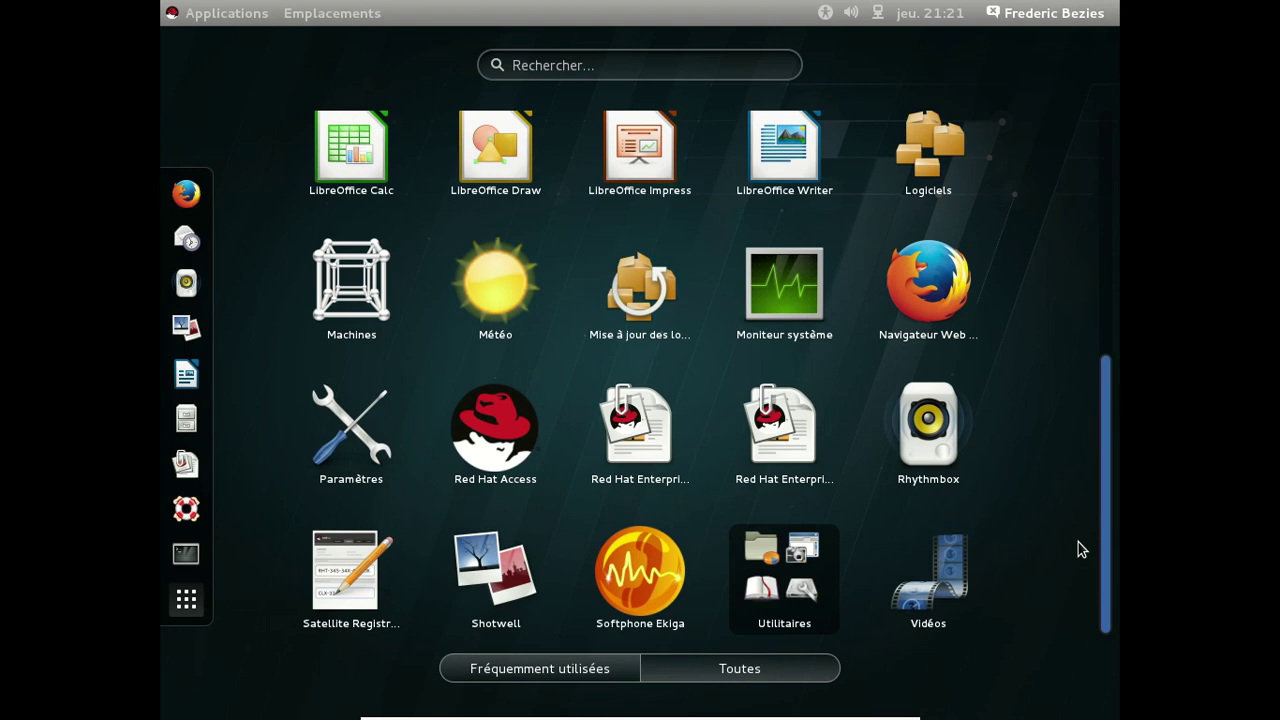
left_click_drag(1079, 549, 1112, 72)
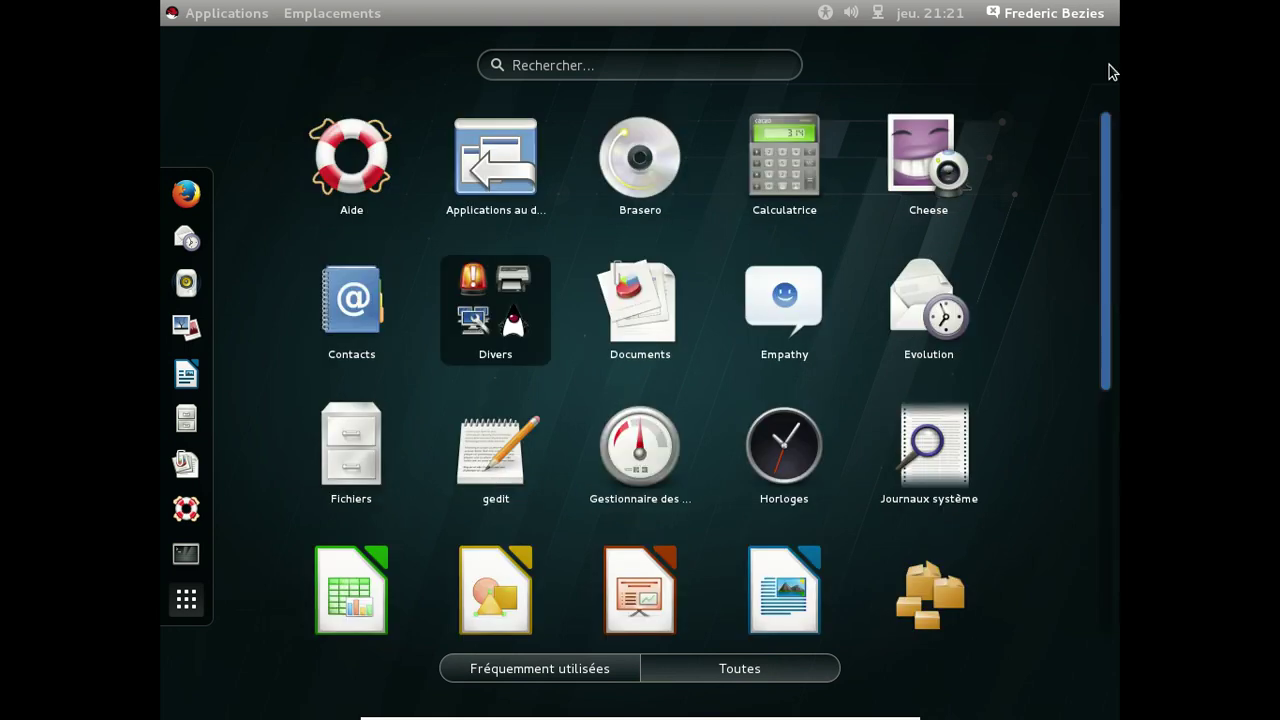
left_click(1003, 157)
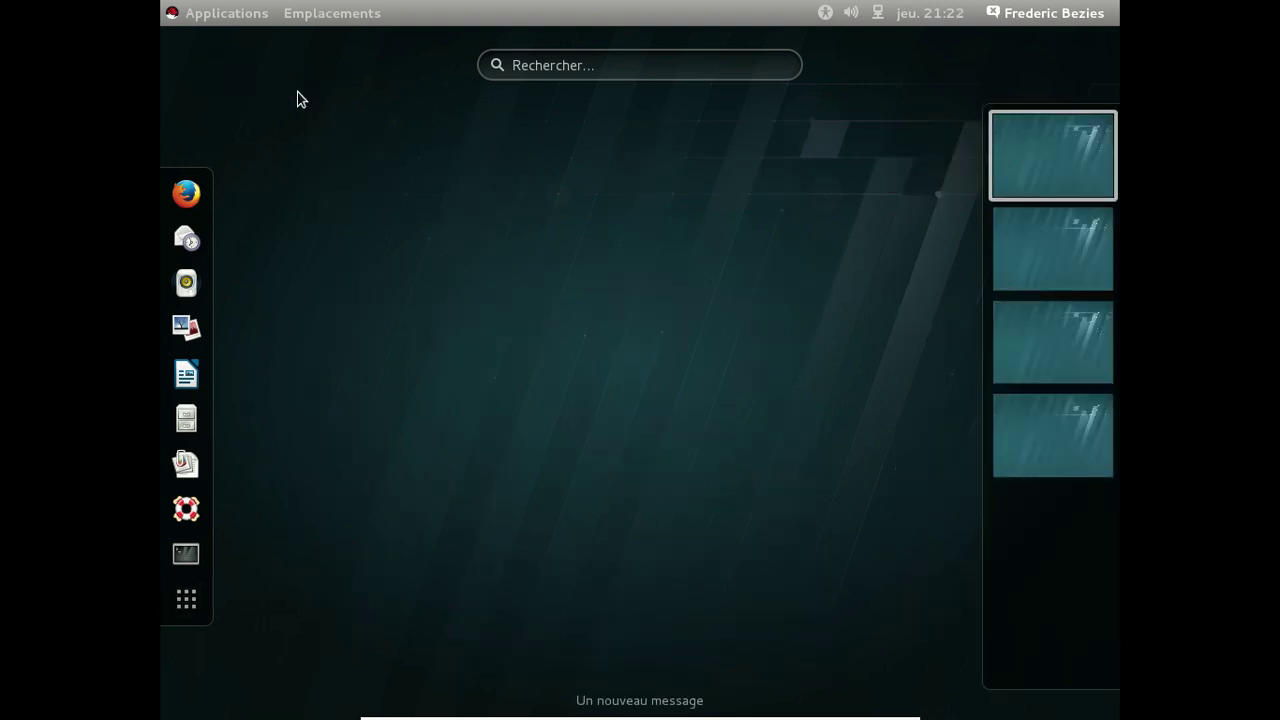
Launch the Fichiers file manager, view the personal folder, and close it.
left_click(212, 16)
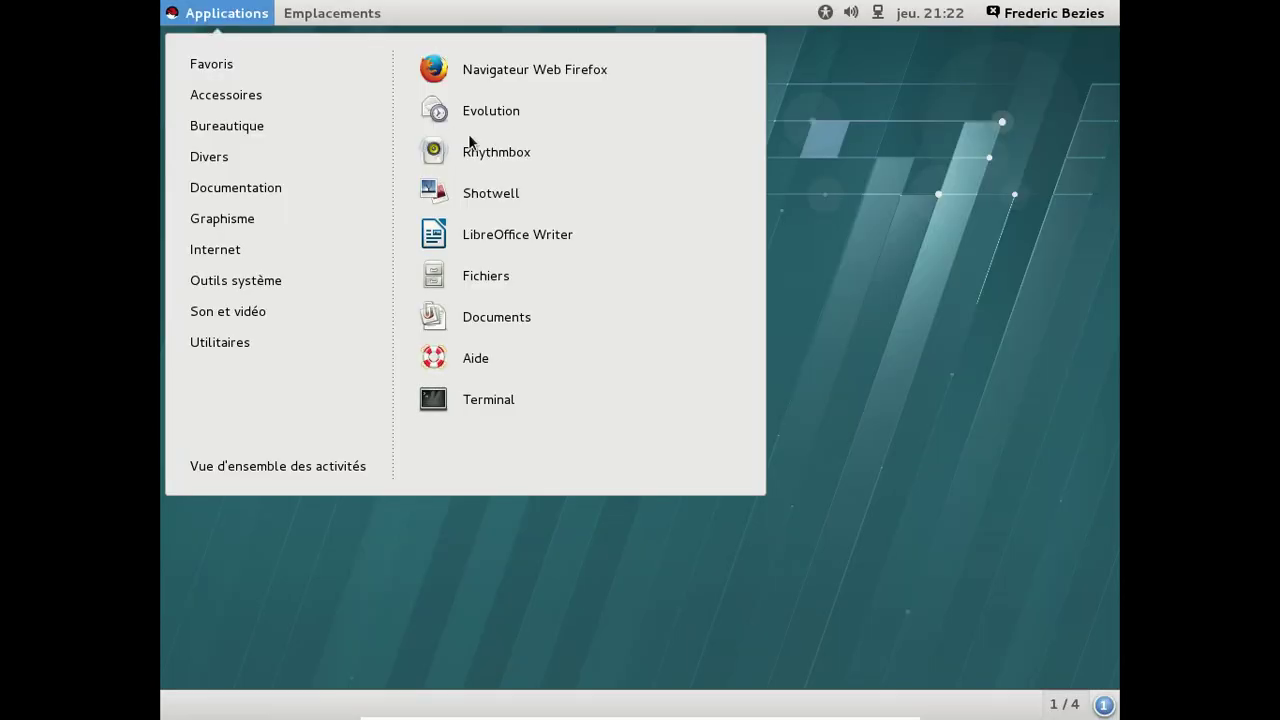
left_click(481, 275)
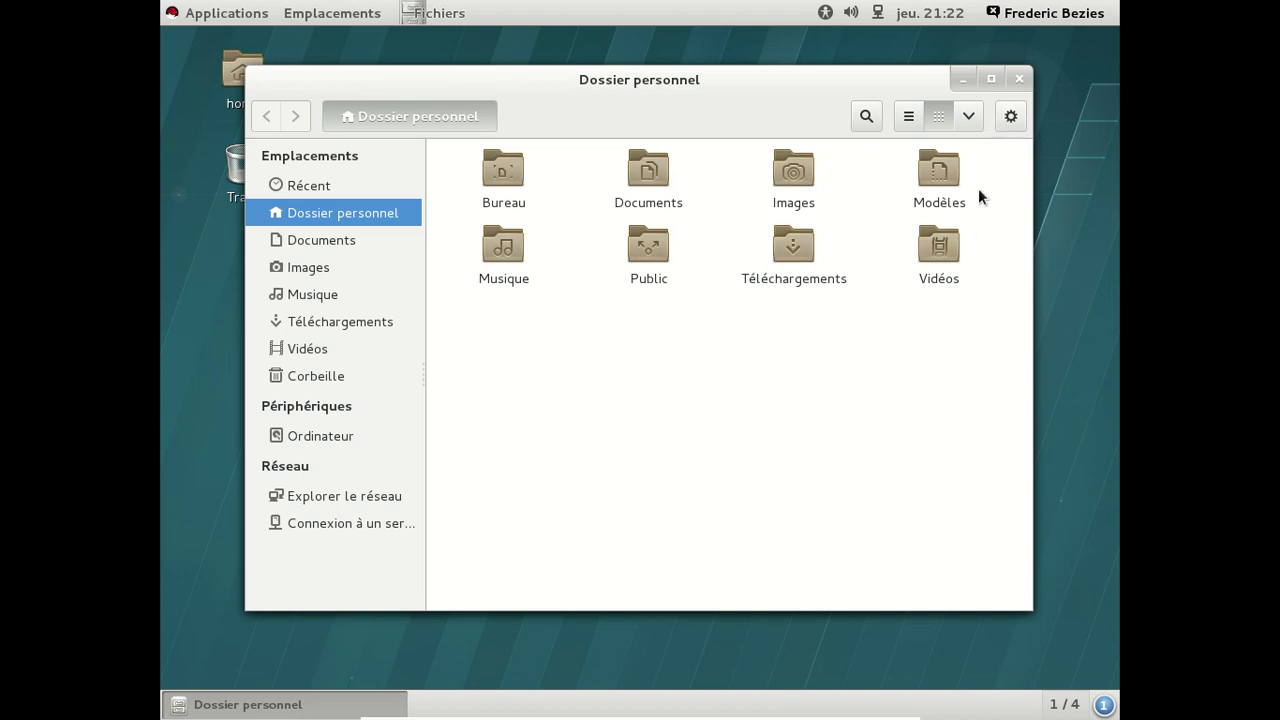
left_click(1016, 78)
Open Paramètres from the user menu, view the available settings categories, and close it.
left_click(1015, 20)
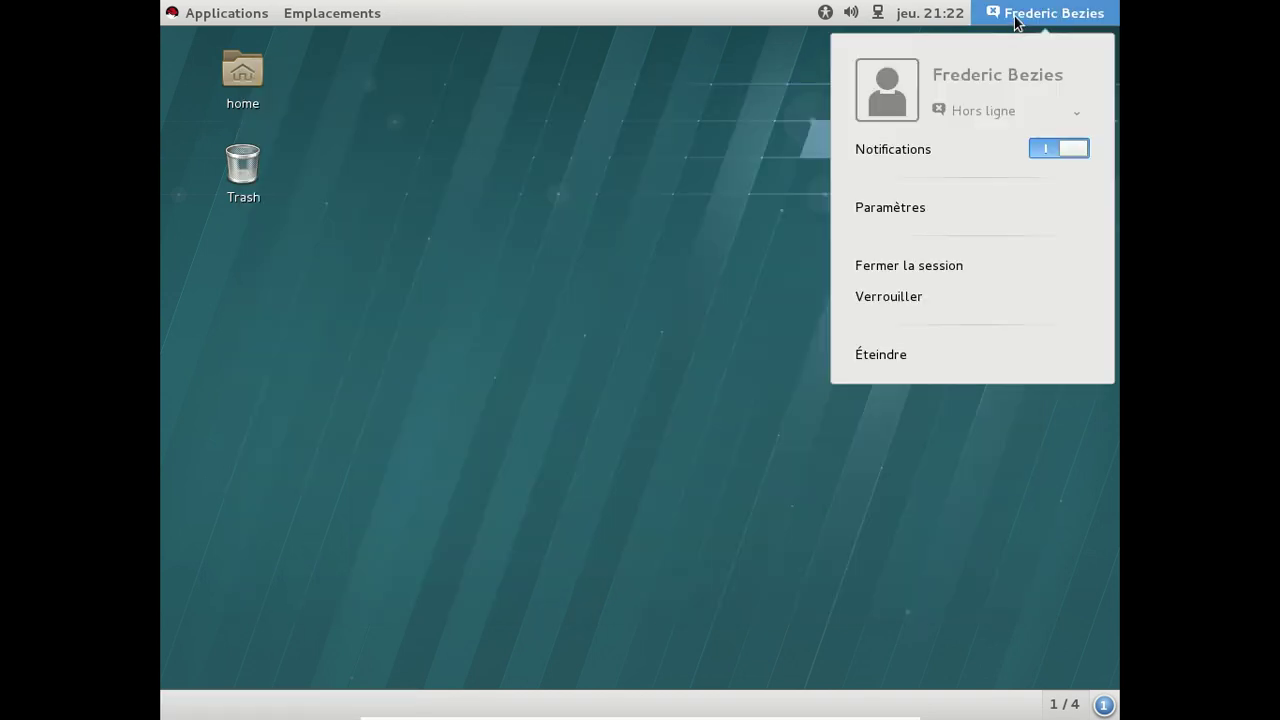
left_click(914, 209)
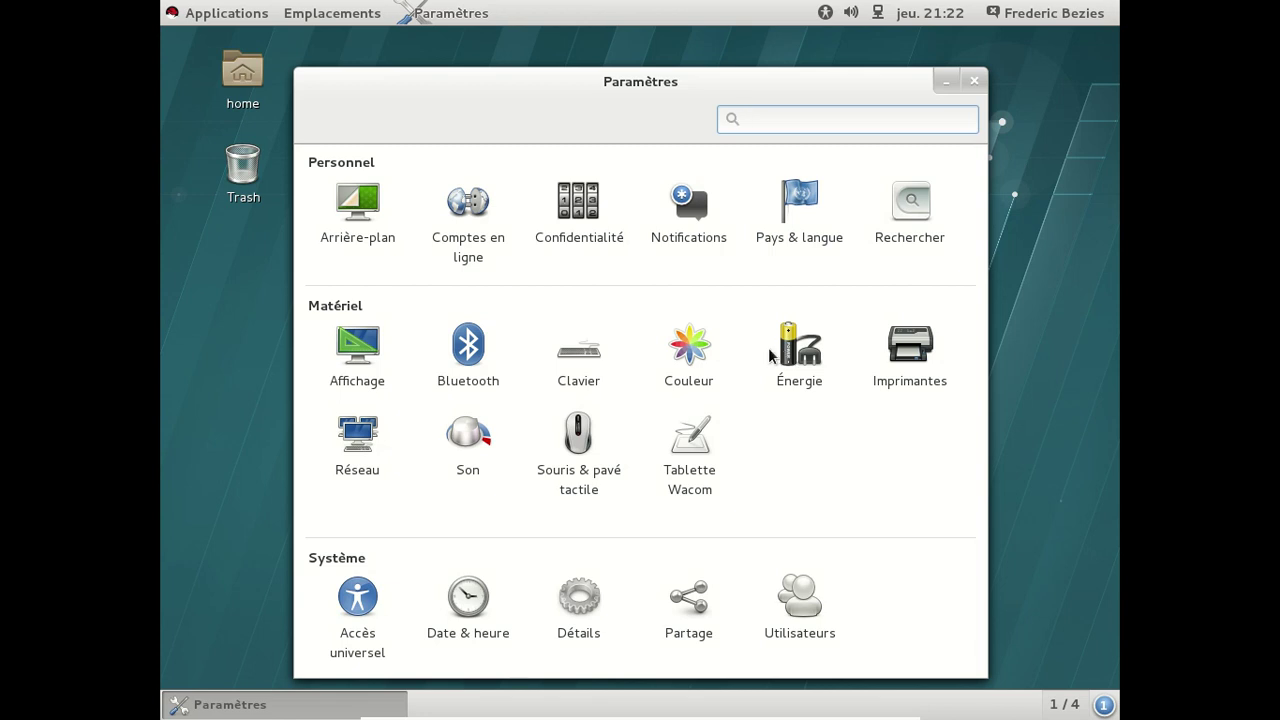
left_click(975, 83)
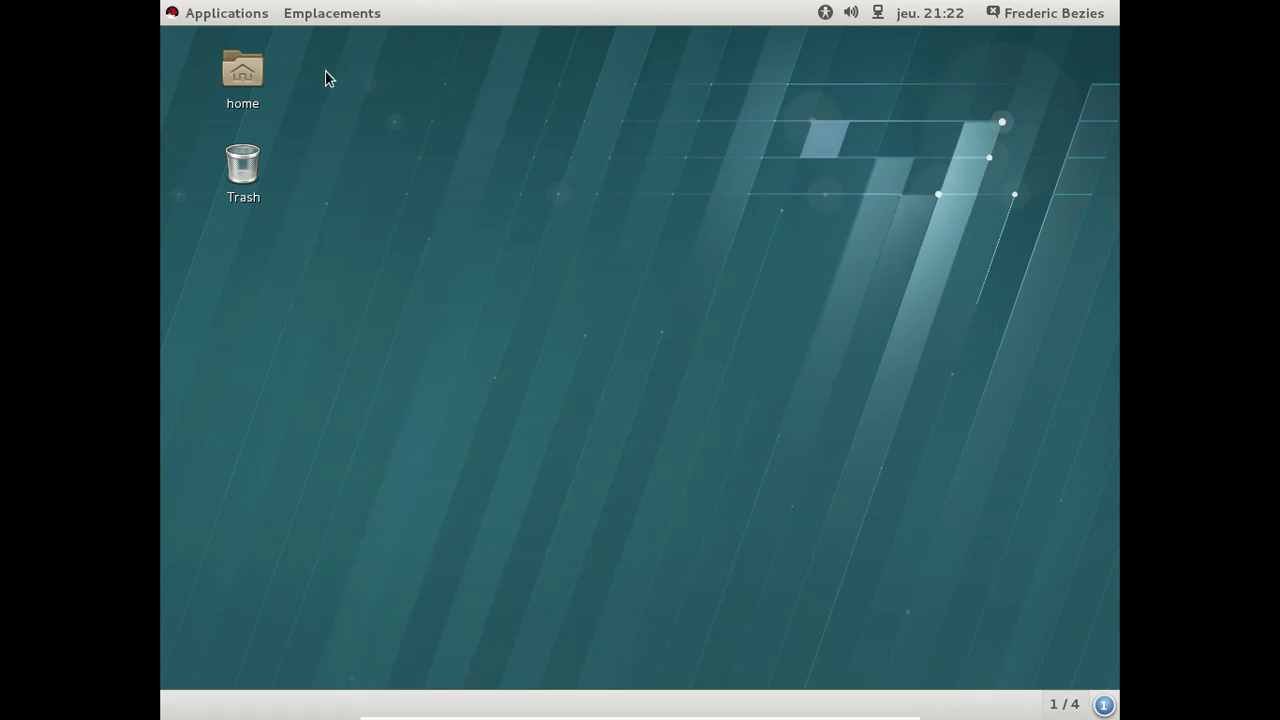
Look over the places list and browse the Graphisme, Internet, Favoris, Accessoires, Bureautique and Divers application categories.
left_click(323, 20)
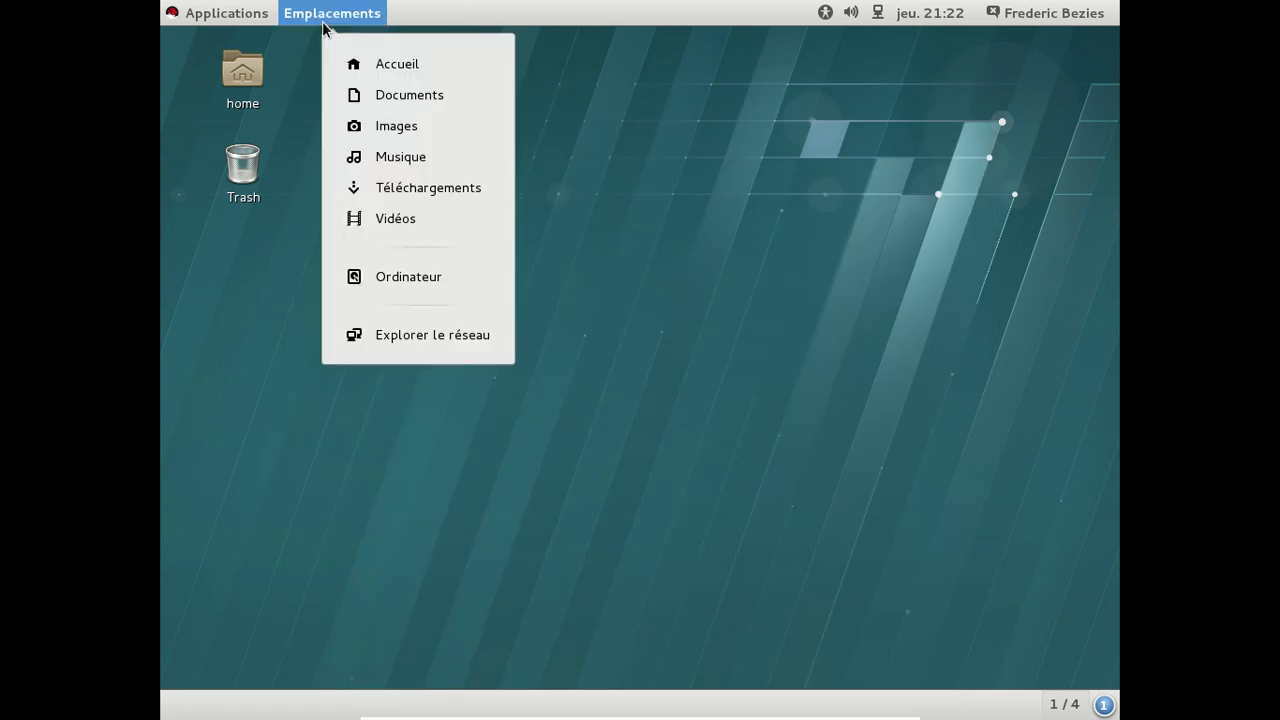
left_click(236, 20)
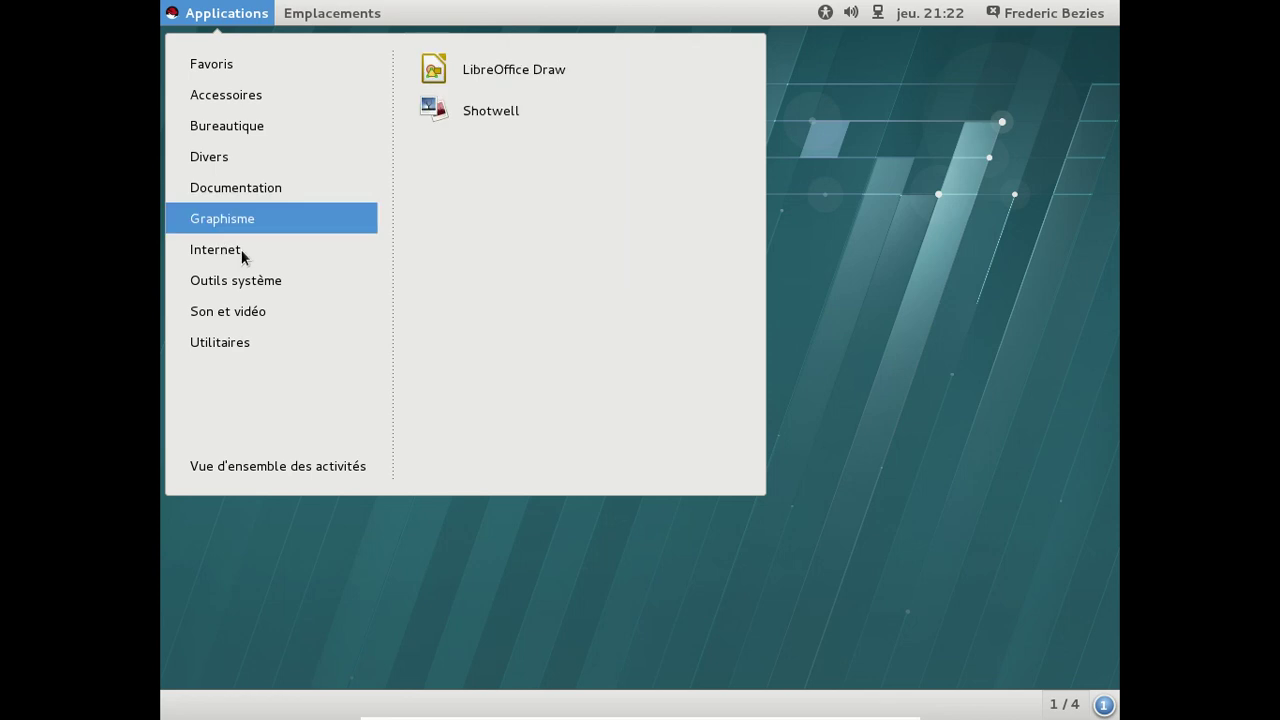
mouse_move(247, 262)
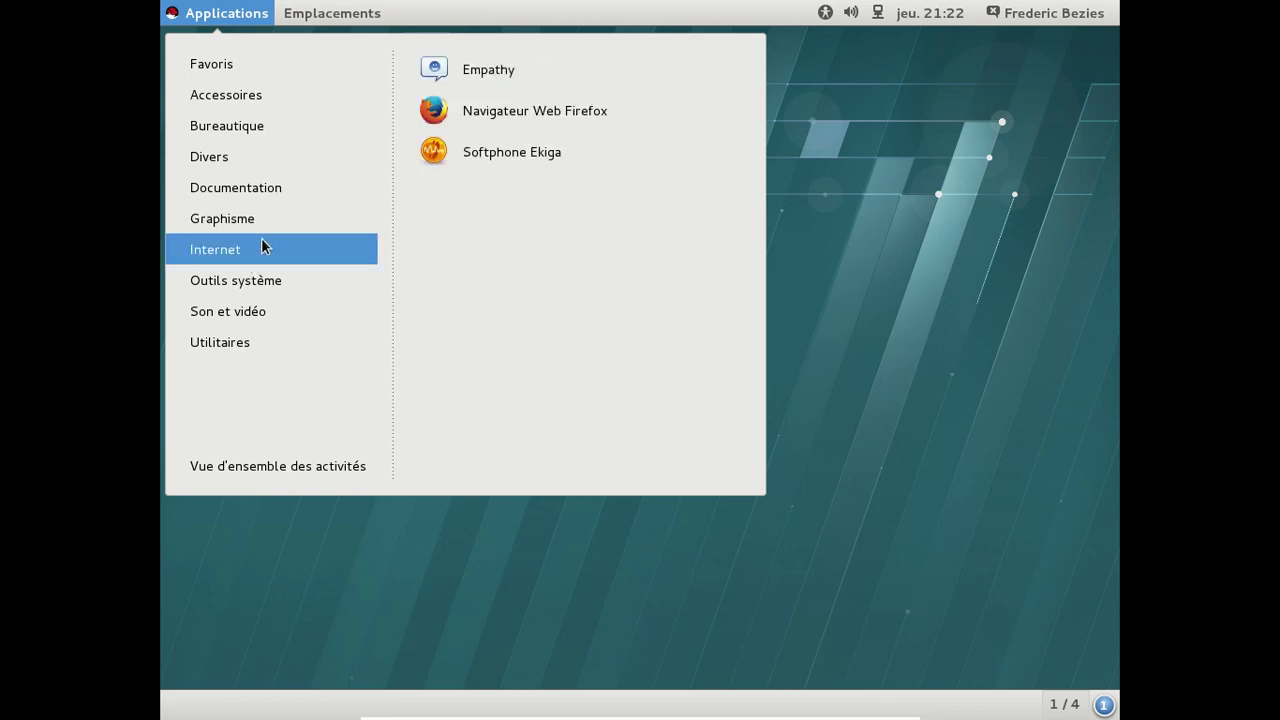
mouse_move(240, 69)
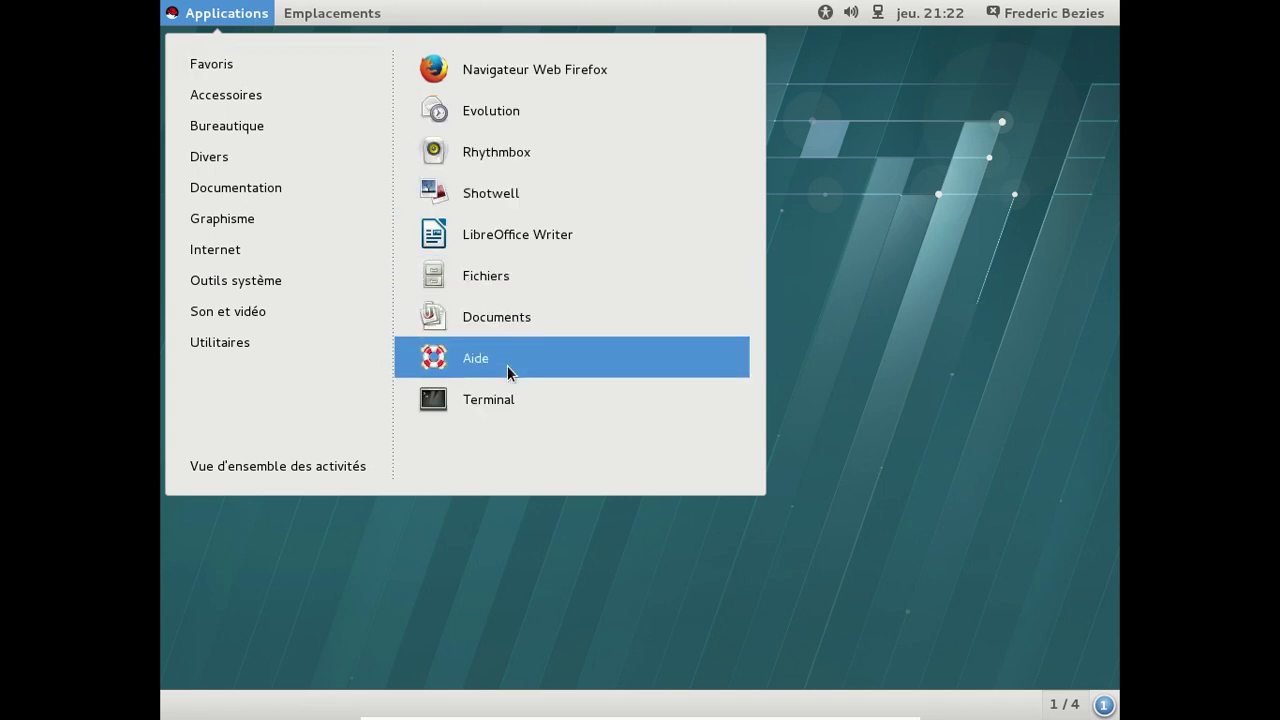
mouse_move(272, 90)
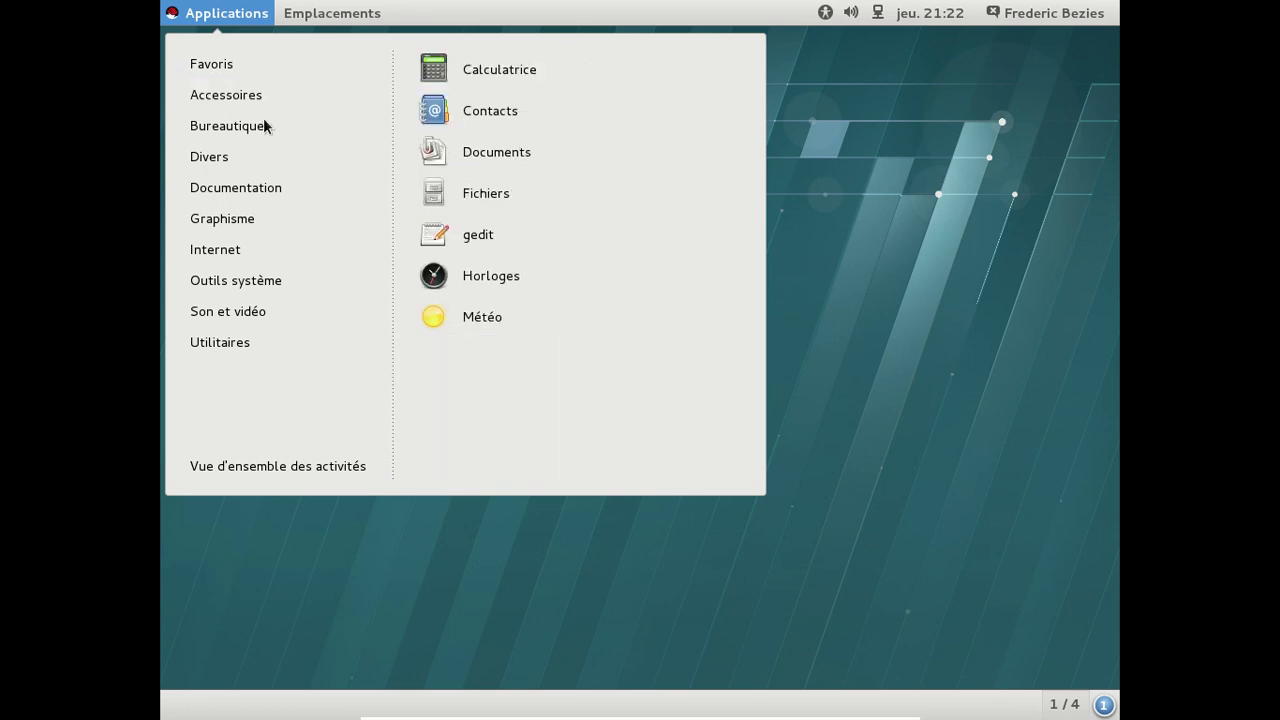
mouse_move(259, 126)
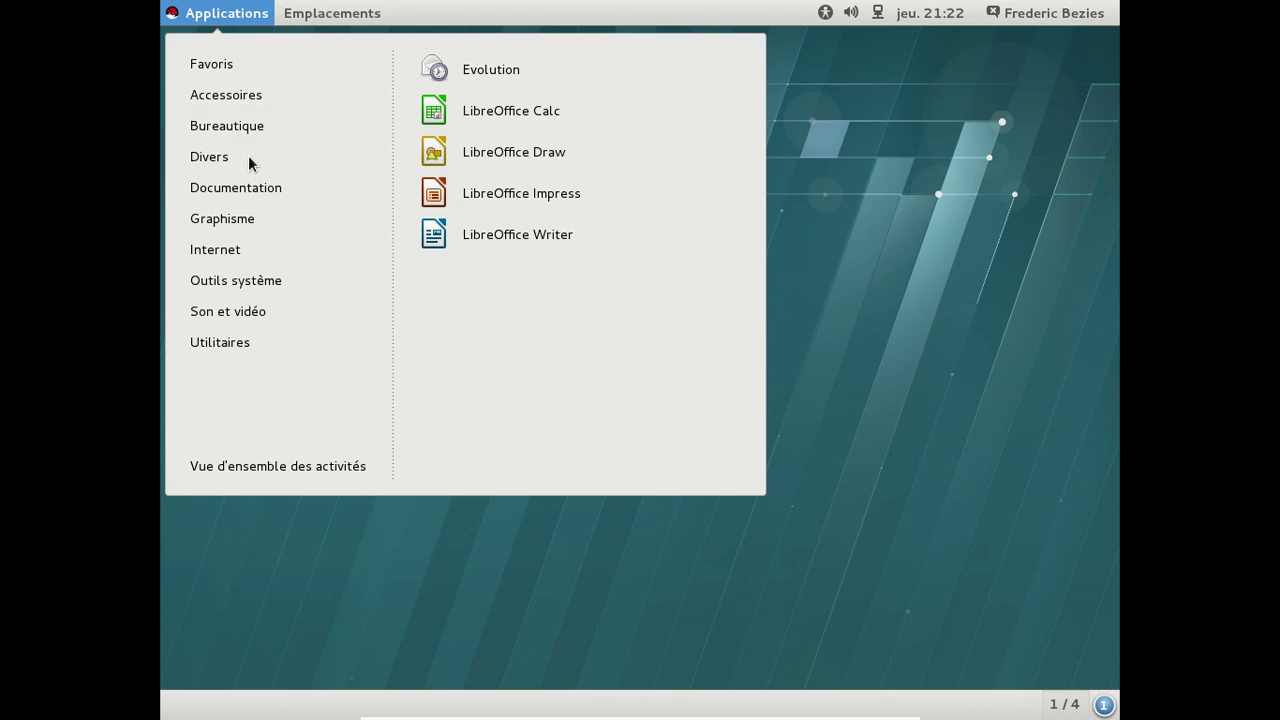
mouse_move(248, 163)
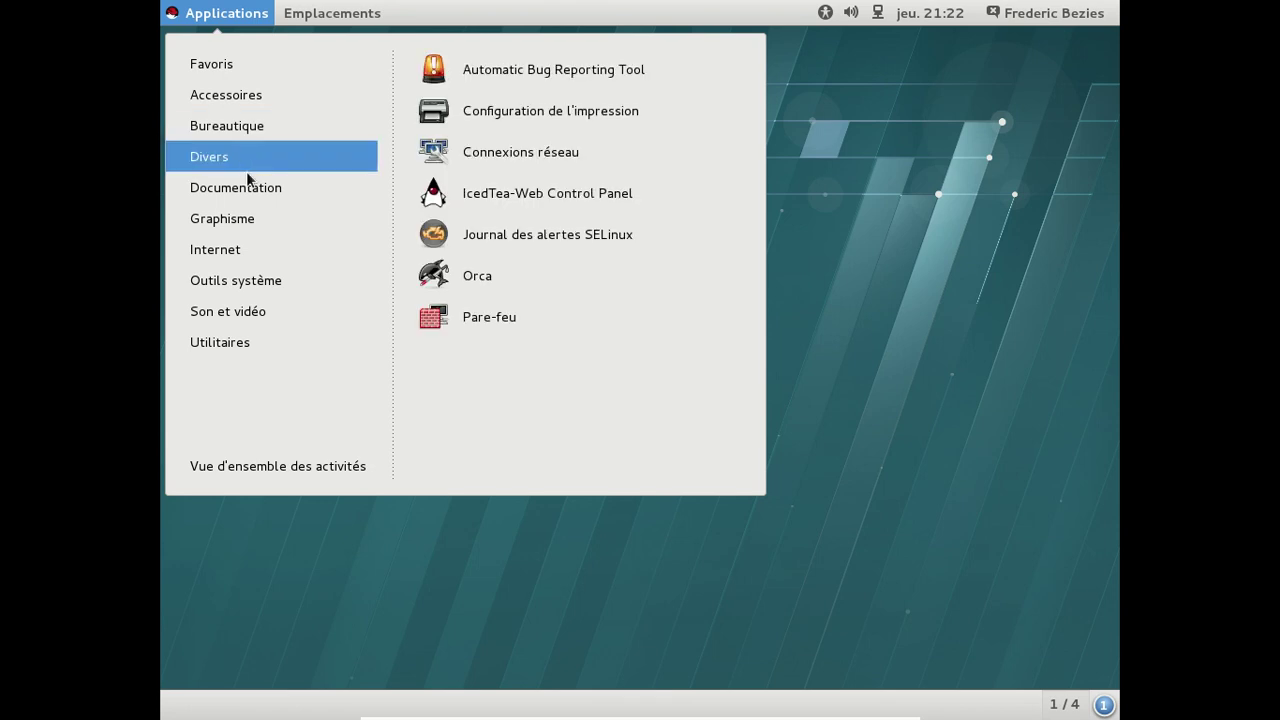
Open the English Red Hat Enterprise Linux 7 Release Notes, look through the contents list, Introduction and Architectures chapters, and close the browser.
mouse_move(228, 188)
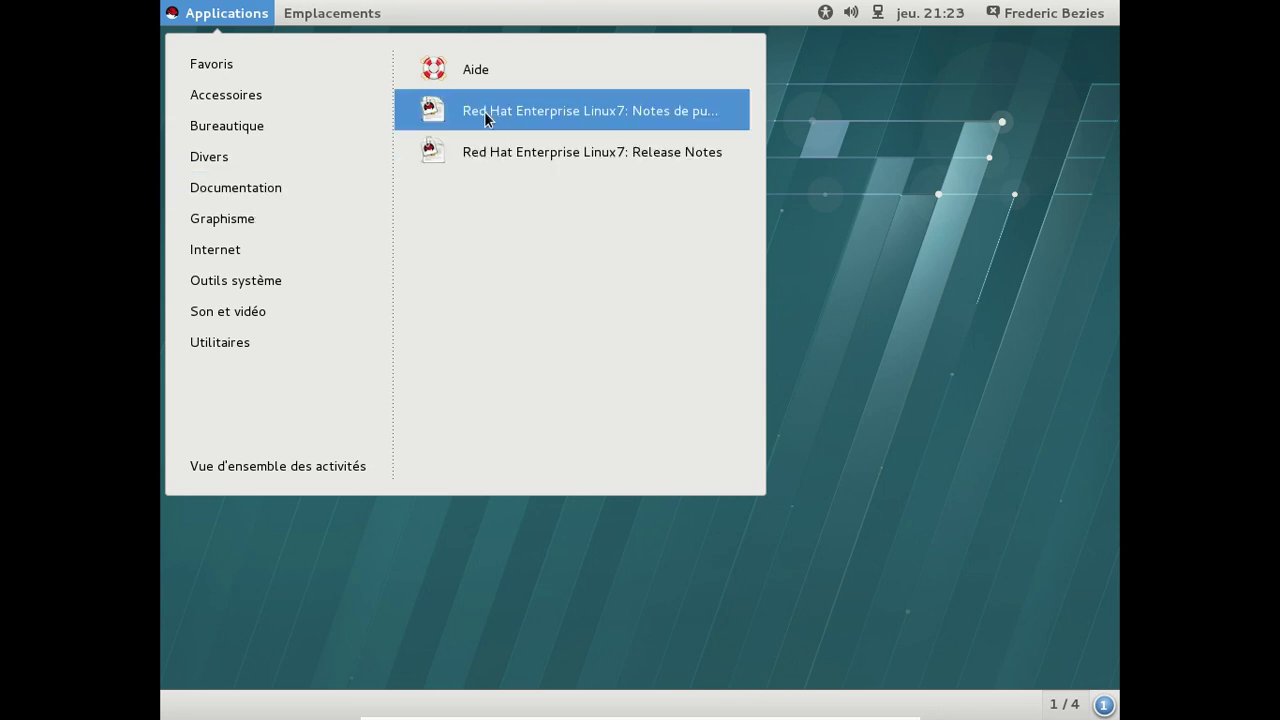
left_click(502, 155)
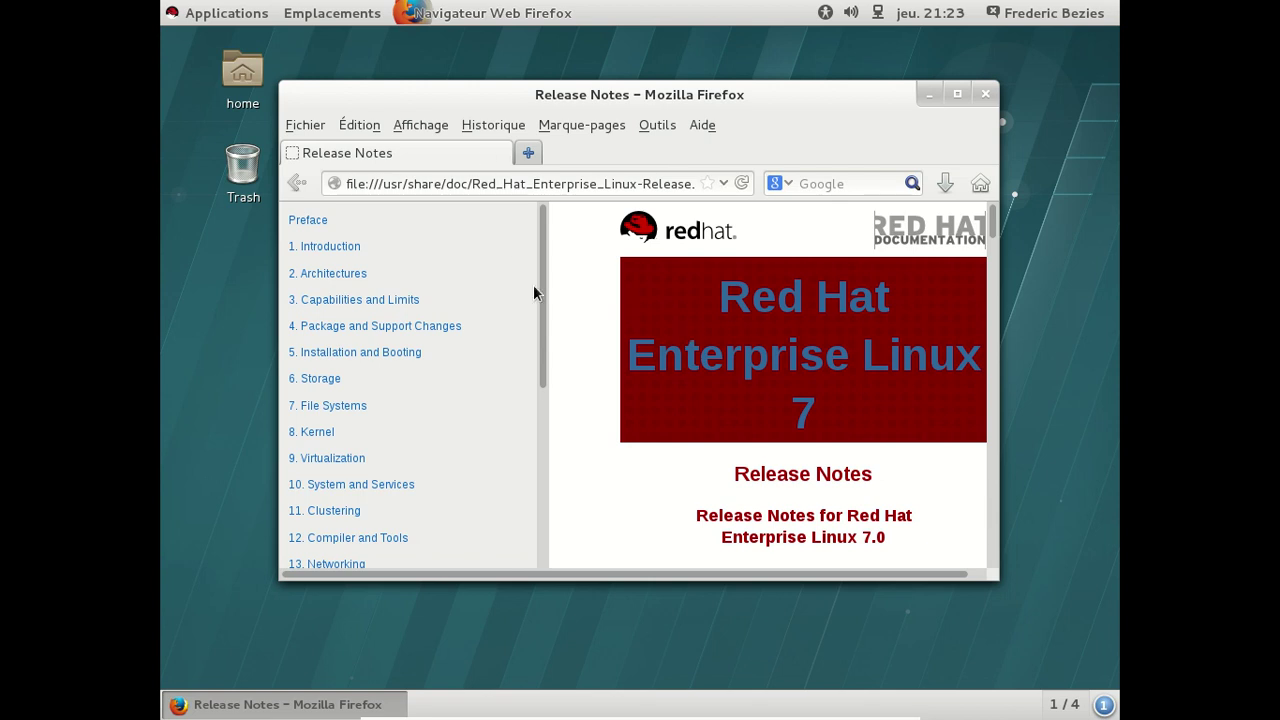
left_click_drag(540, 230, 518, 568)
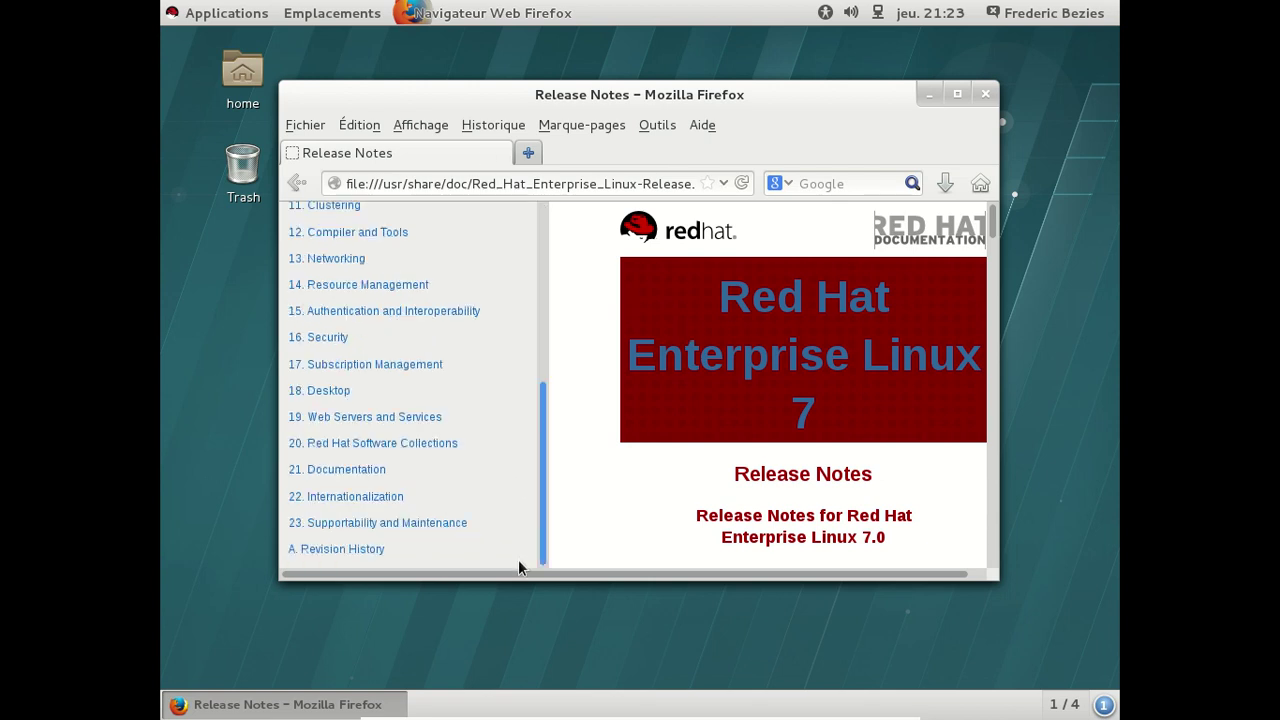
left_click_drag(544, 405, 571, 94)
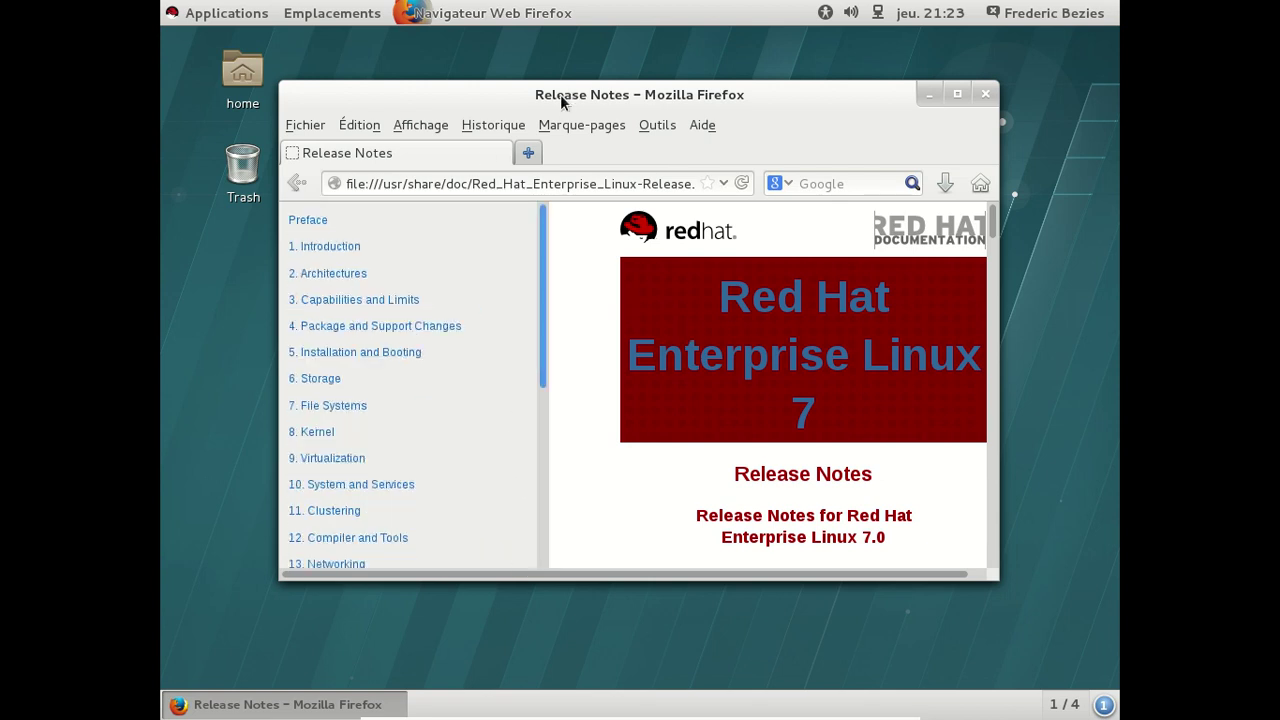
left_click(344, 248)
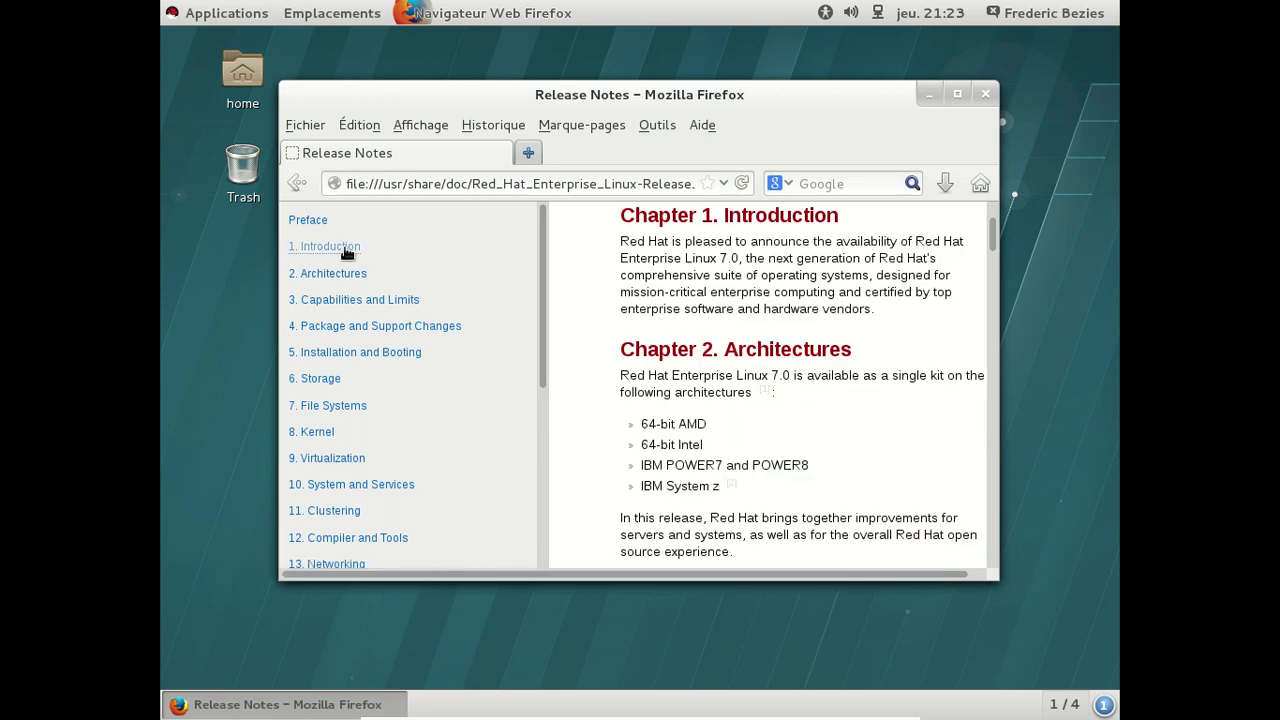
scroll(852, 276, "down", 4)
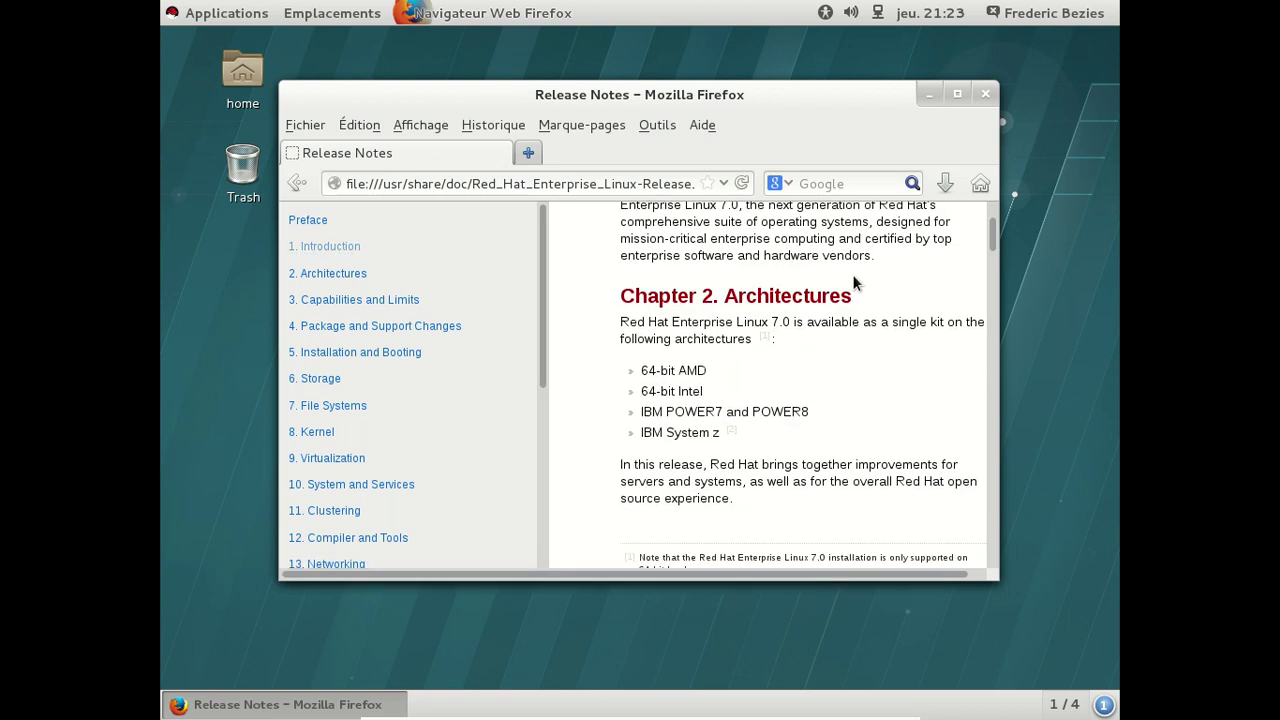
left_click(984, 96)
Shut down the Red Hat Enterprise Linux guest system and confirm the power-off.
left_click(1061, 20)
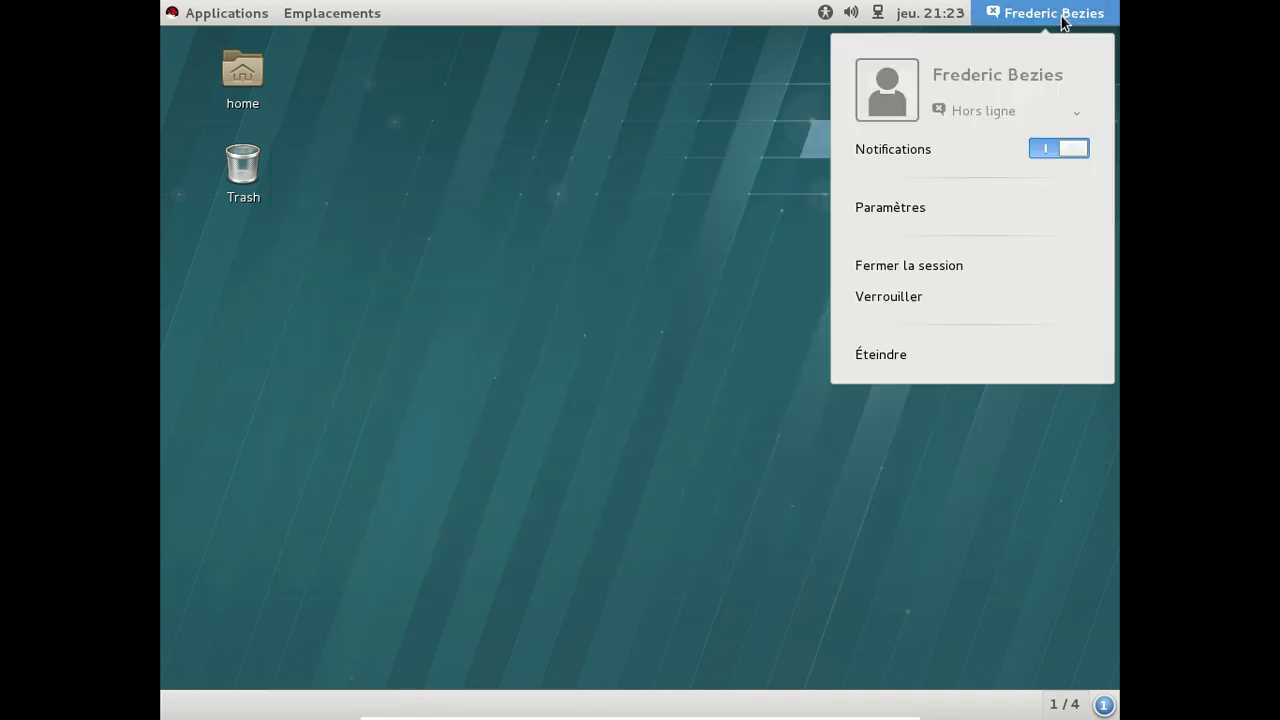
left_click(919, 350)
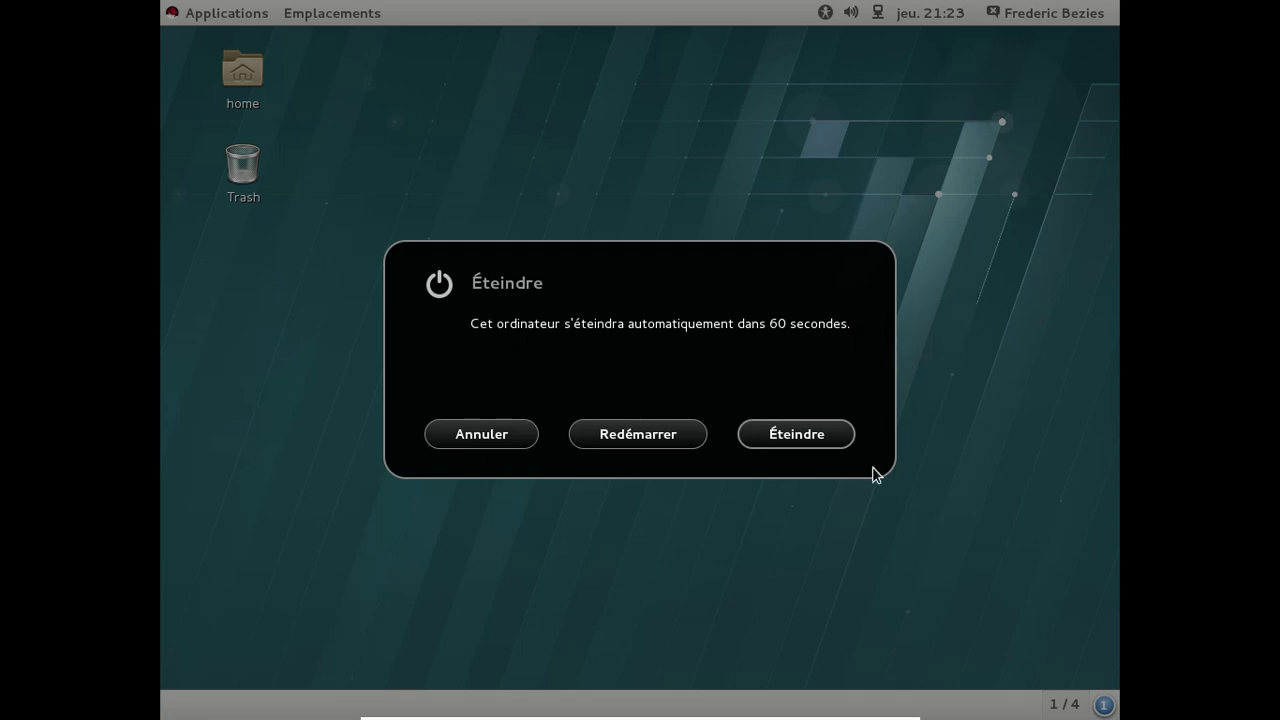
left_click(837, 447)
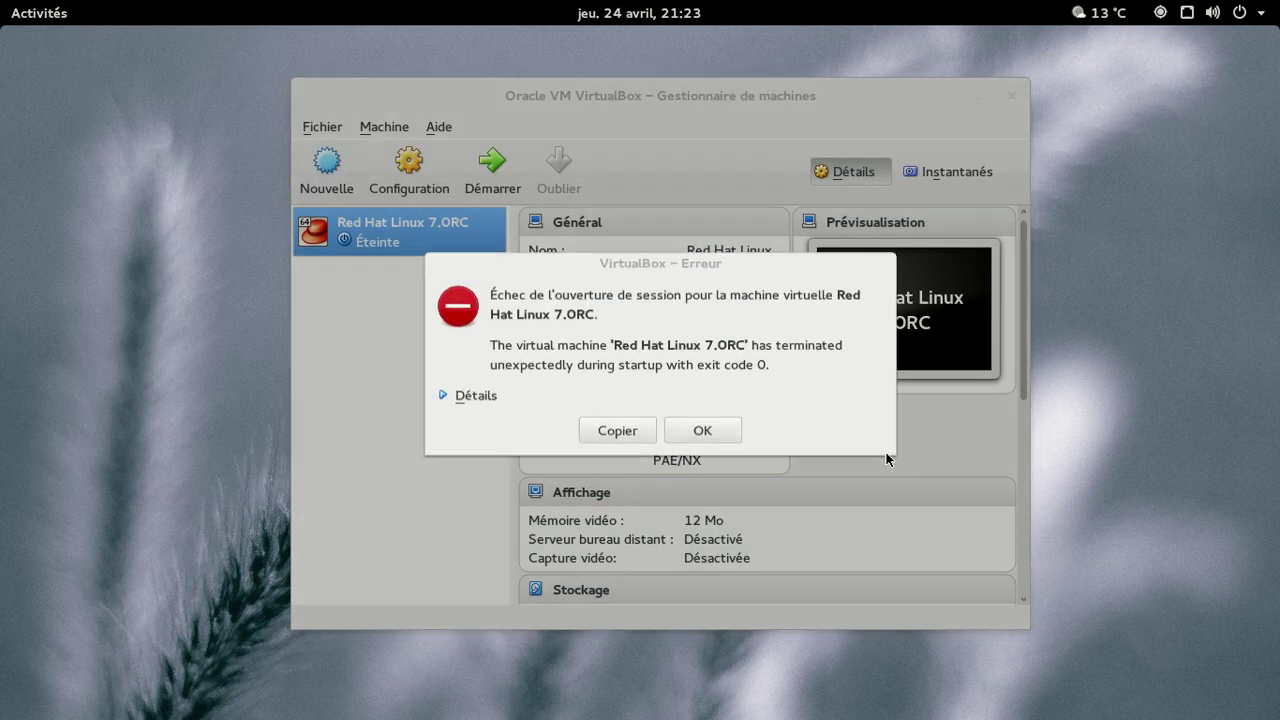
key("super+m")
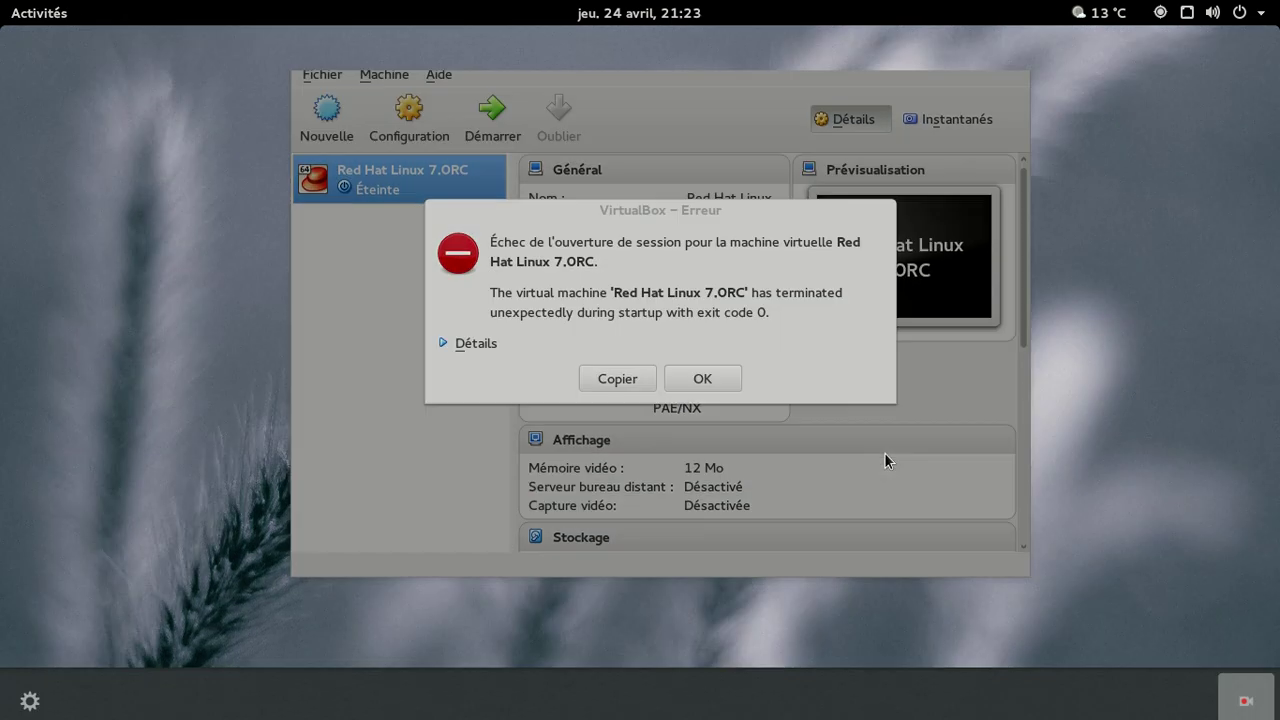
left_click(1242, 684)
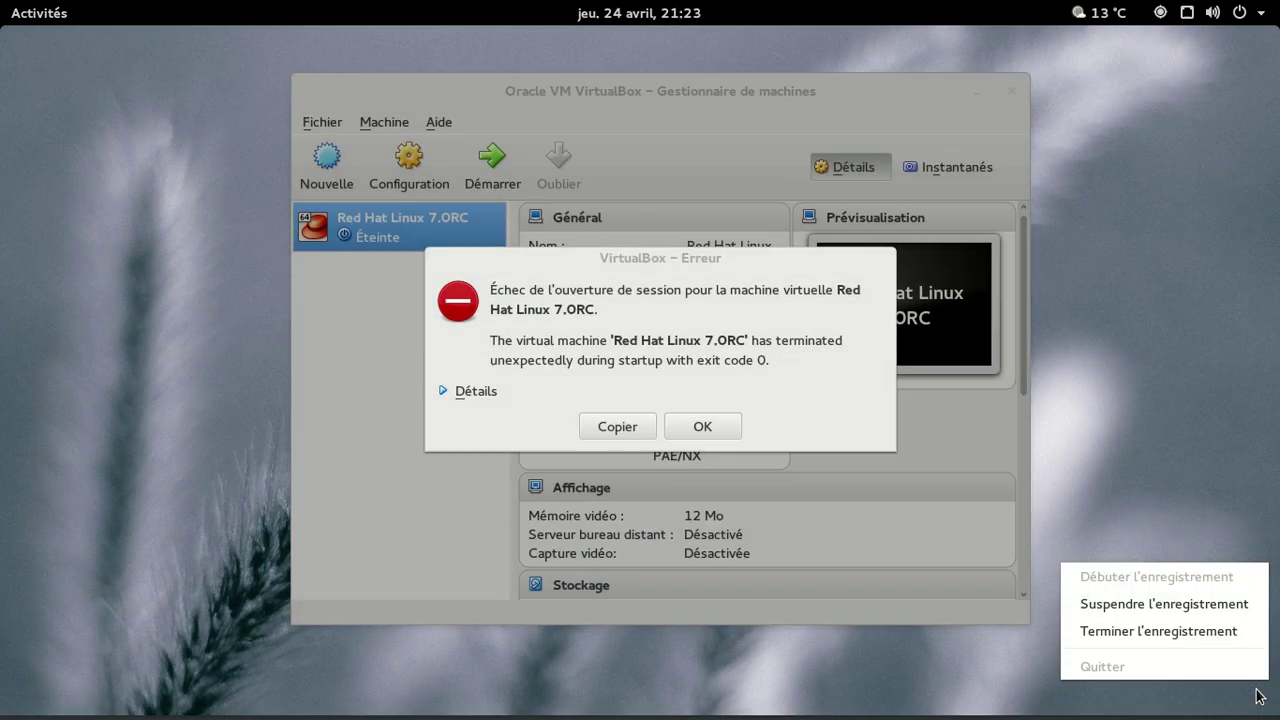